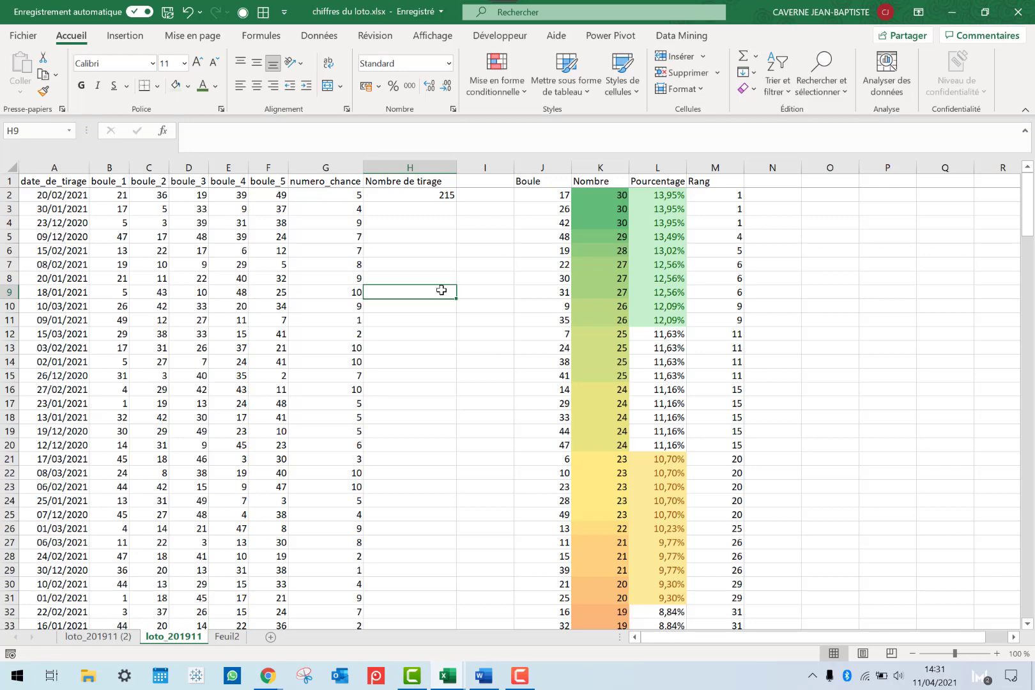
# Create a copy of the loto_201911 sheet and place it before the original sheet
pyautogui.click(895, 543)
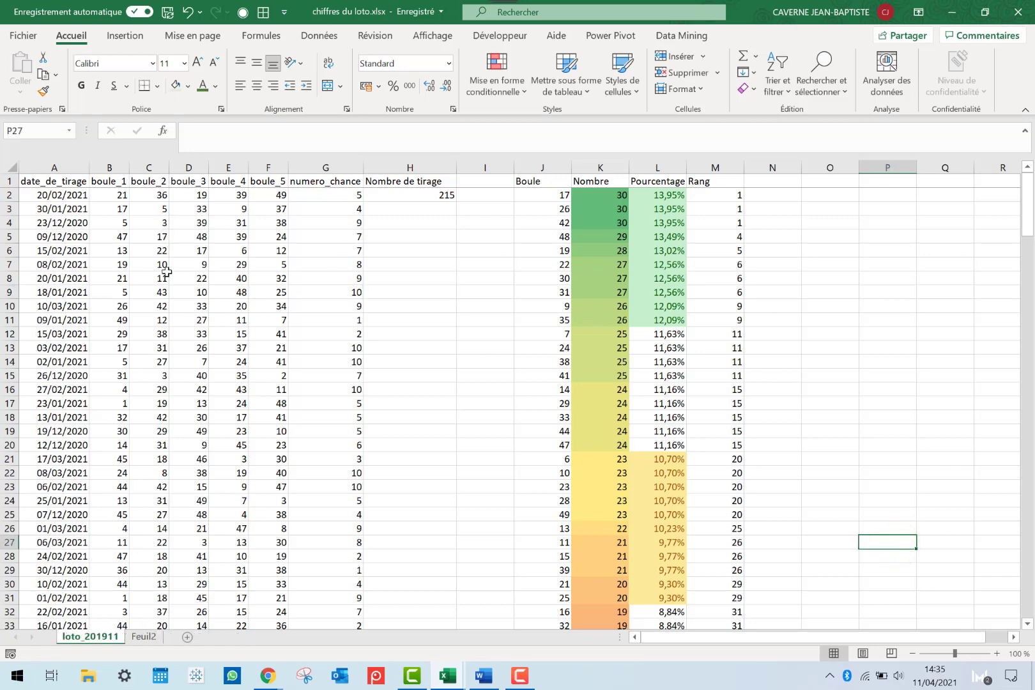
pyautogui.rightClick(88, 637)
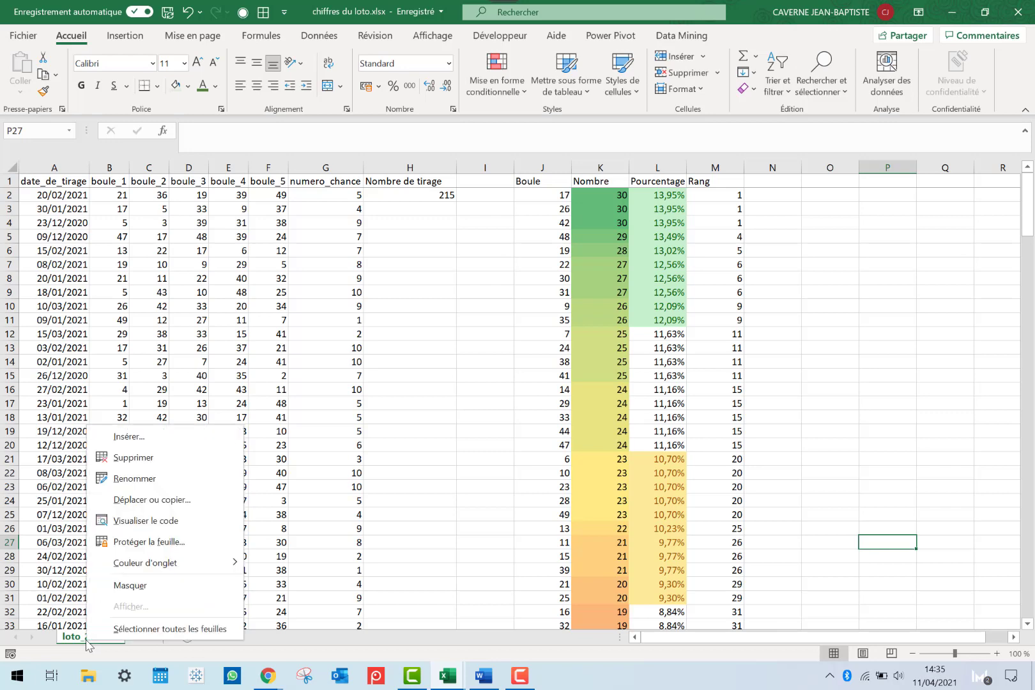
pyautogui.click(175, 501)
pyautogui.click(198, 395)
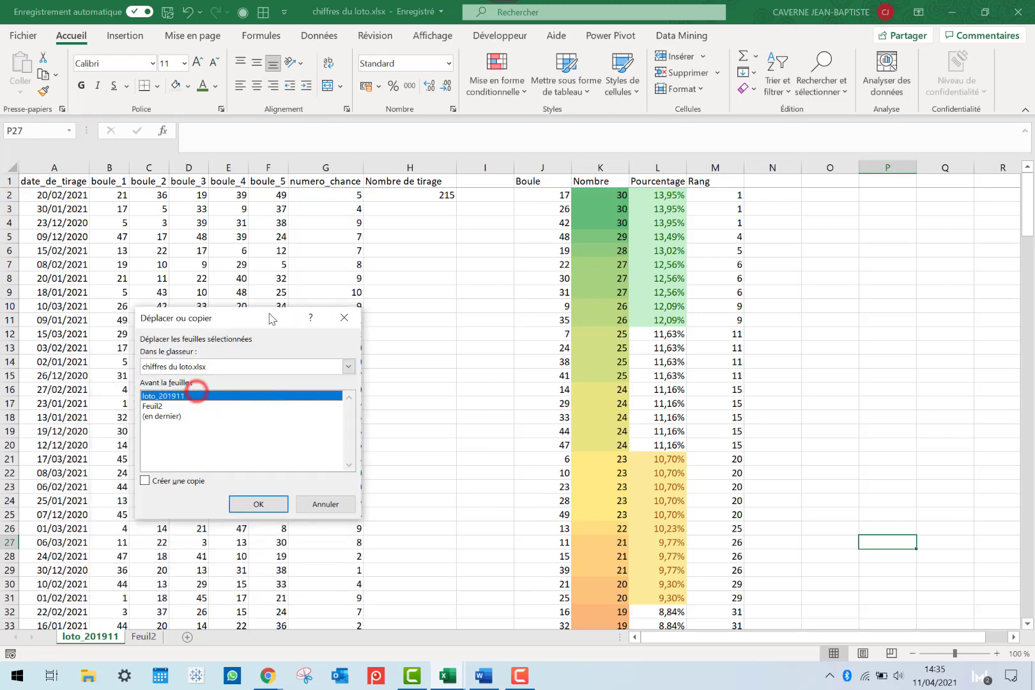
pyautogui.click(146, 481)
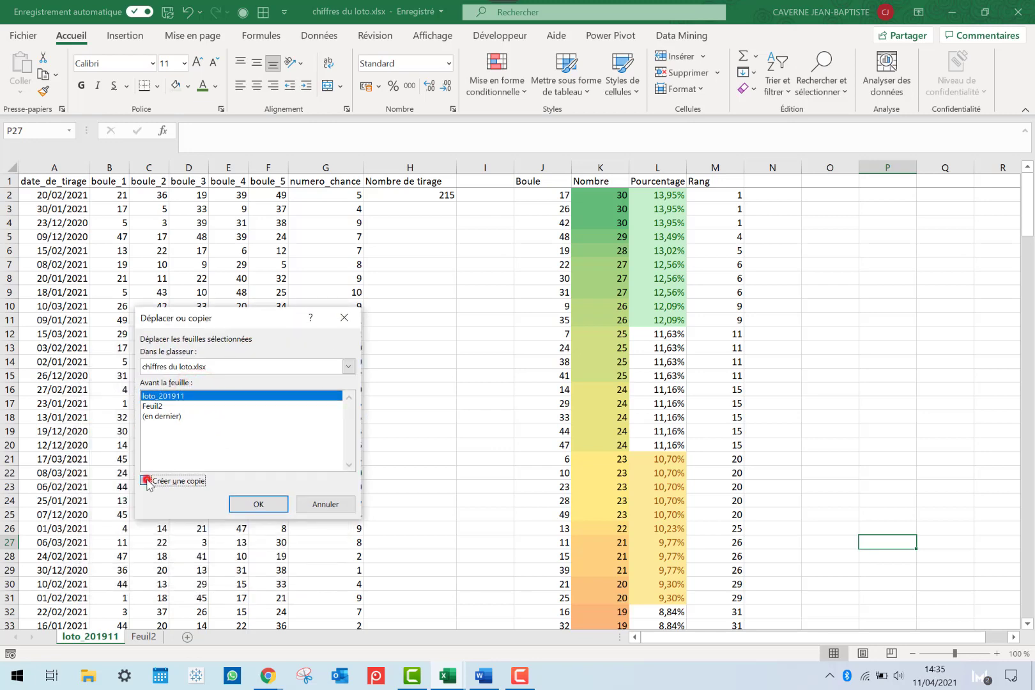
pyautogui.click(240, 503)
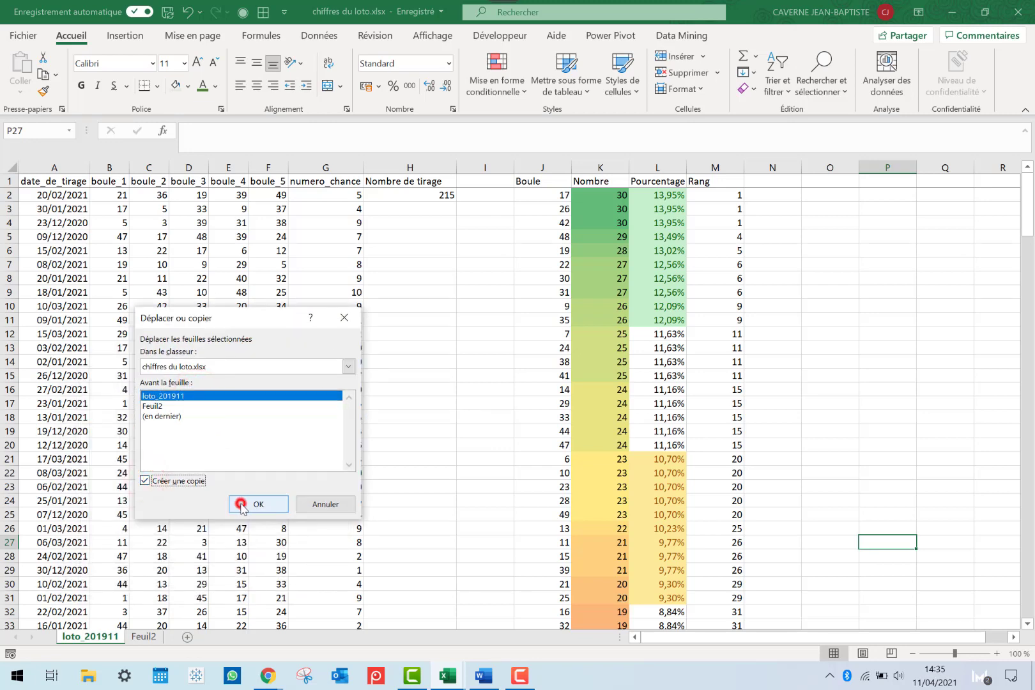
# Rename the copied sheet loto_201911 (2) as pair.impair
pyautogui.click(164, 636)
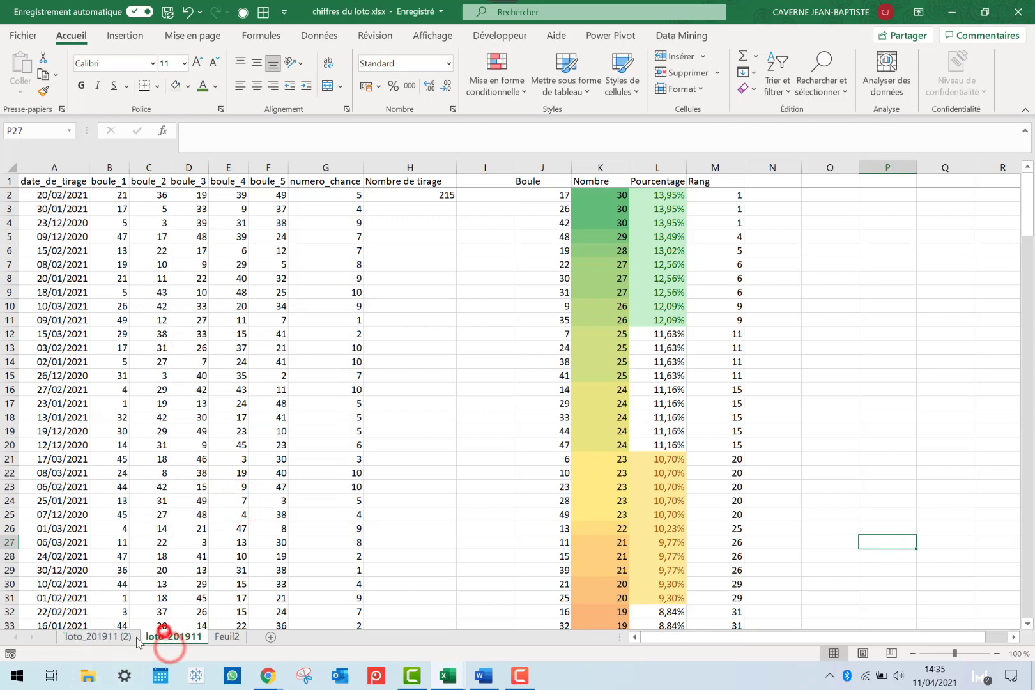
pyautogui.click(110, 637)
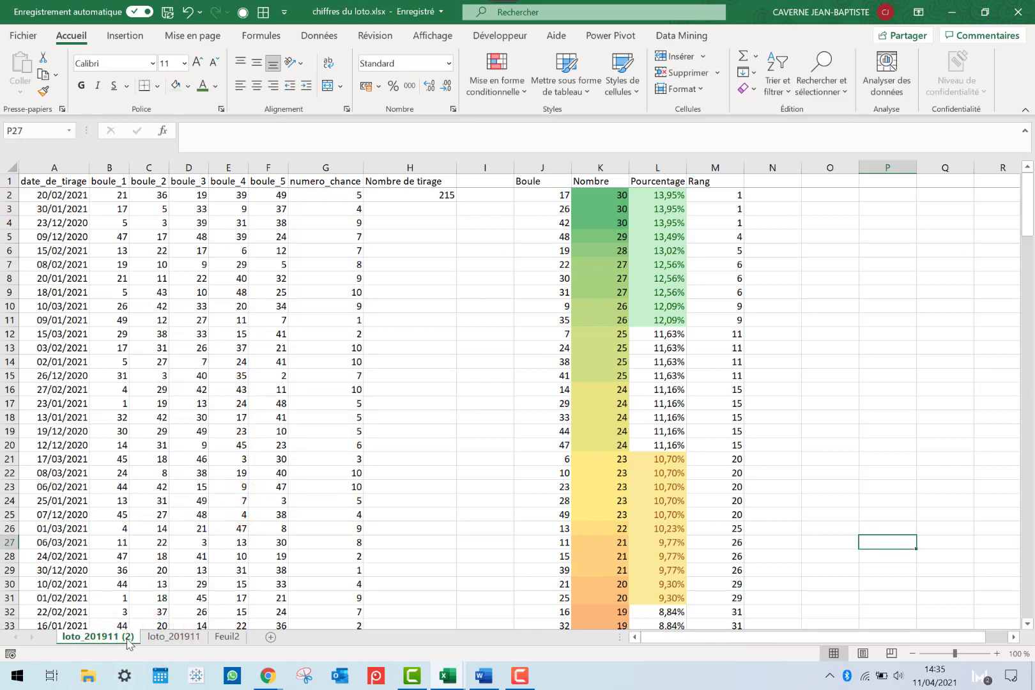
pyautogui.doubleClick(127, 639)
pyautogui.write('p')
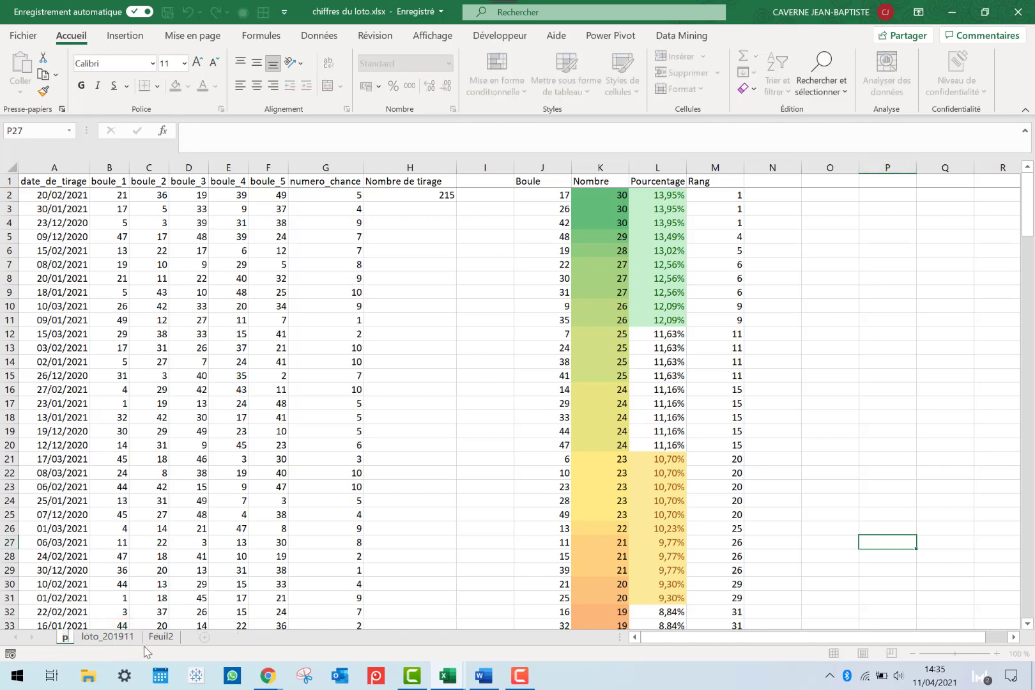
pyautogui.write('air.imp')
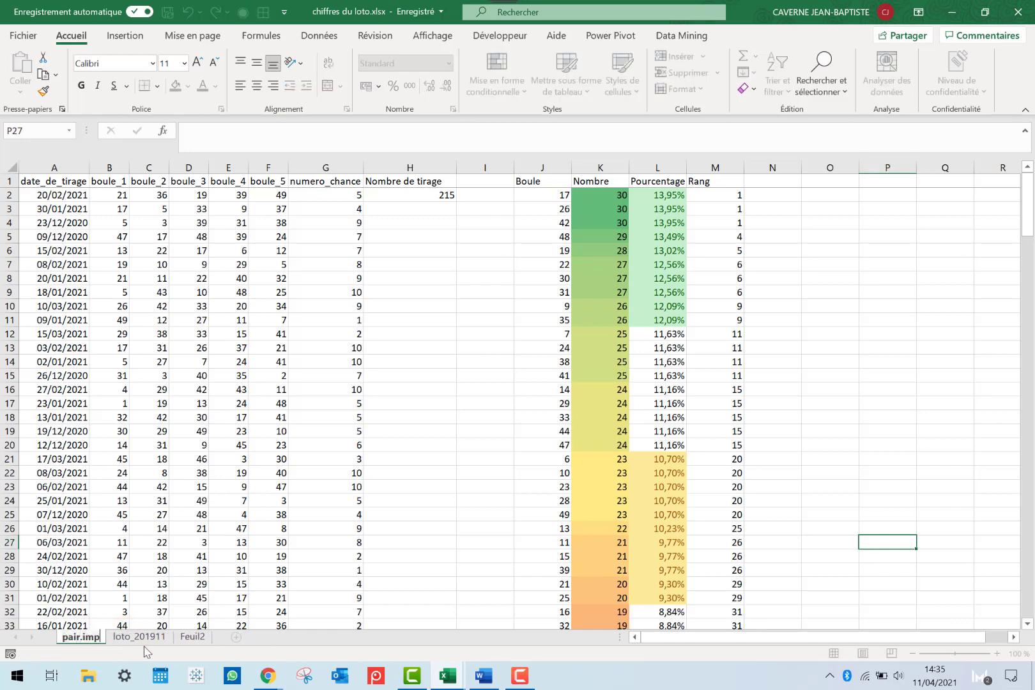
pyautogui.write('air')
pyautogui.press('Return')
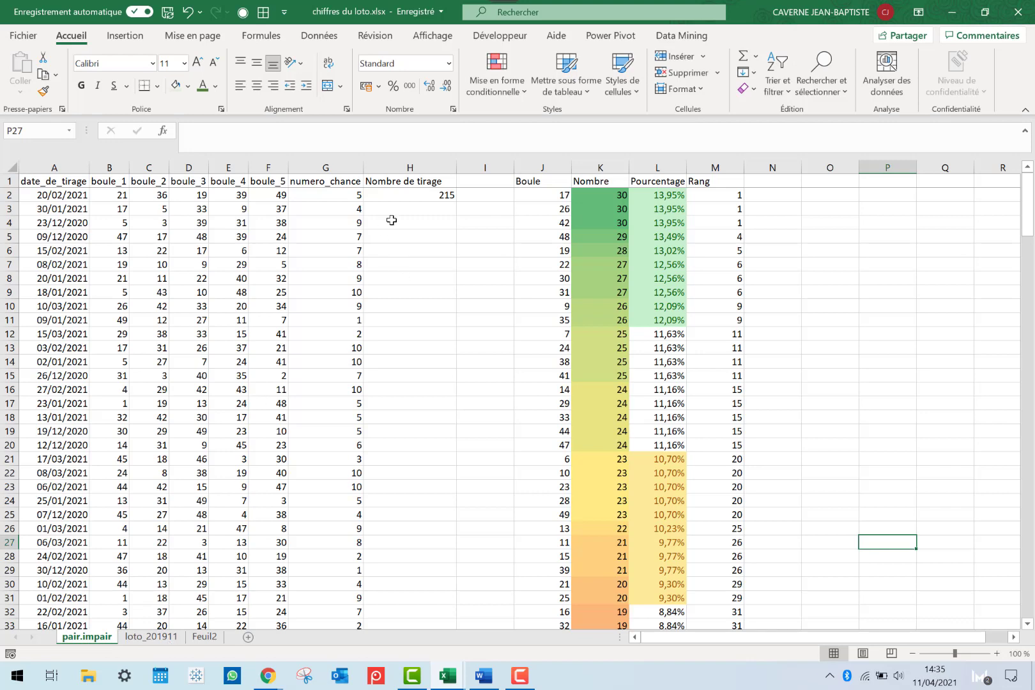
# Delete columns H through M from the pair.impair sheet, keeping only the draw dates and numbers
pyautogui.moveTo(438, 157); pyautogui.dragTo(725, 156)
pyautogui.hotkey('ctrl', '-')
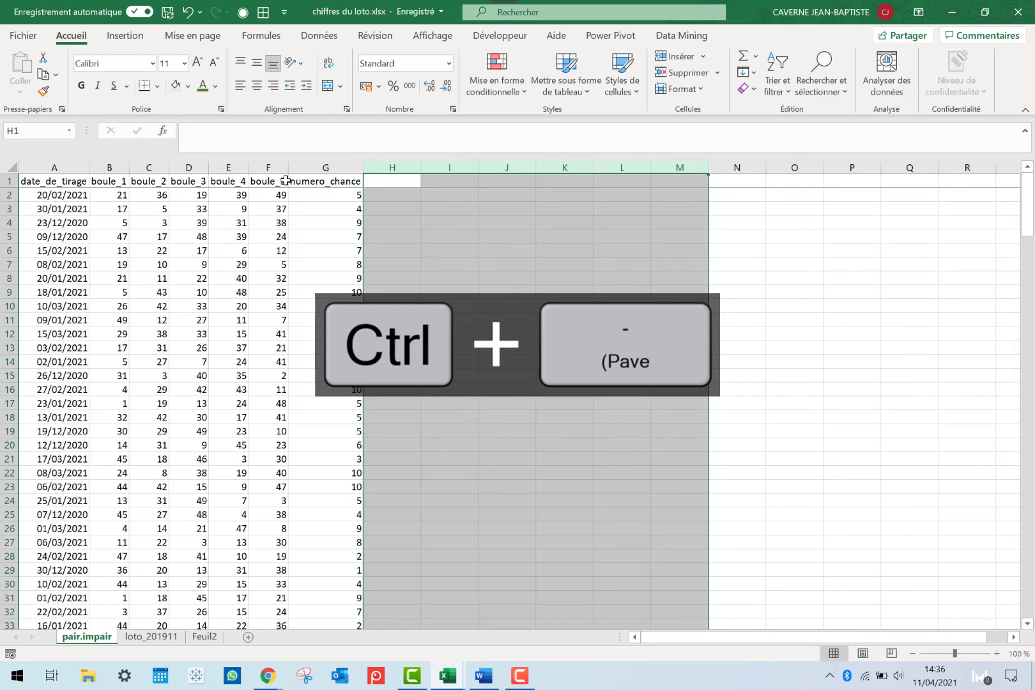
pyautogui.click(120, 195)
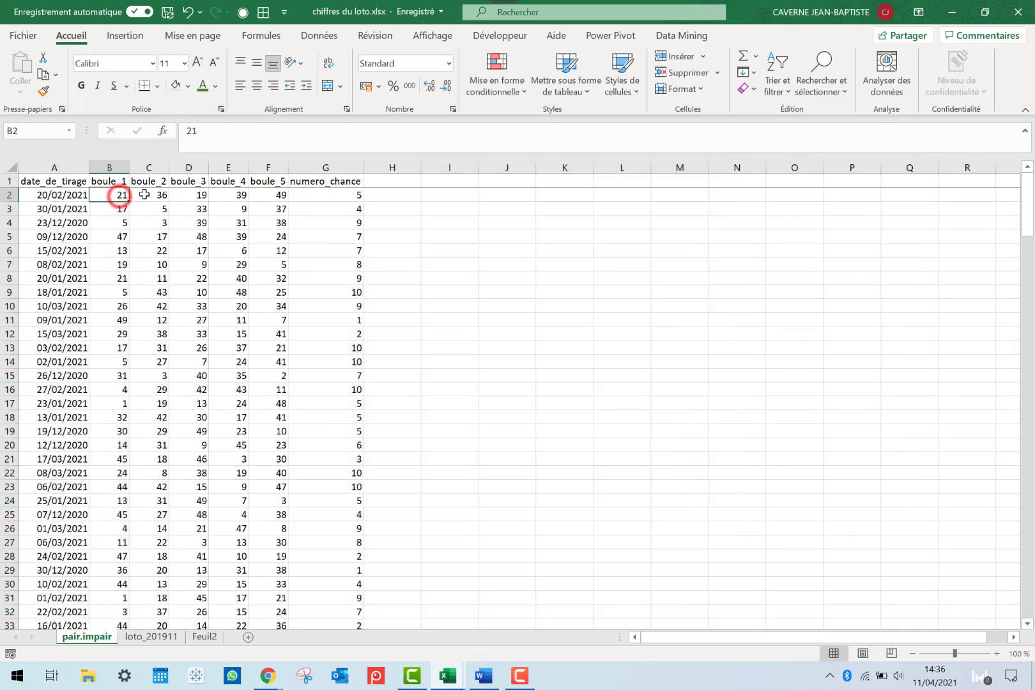
pyautogui.click(187, 195)
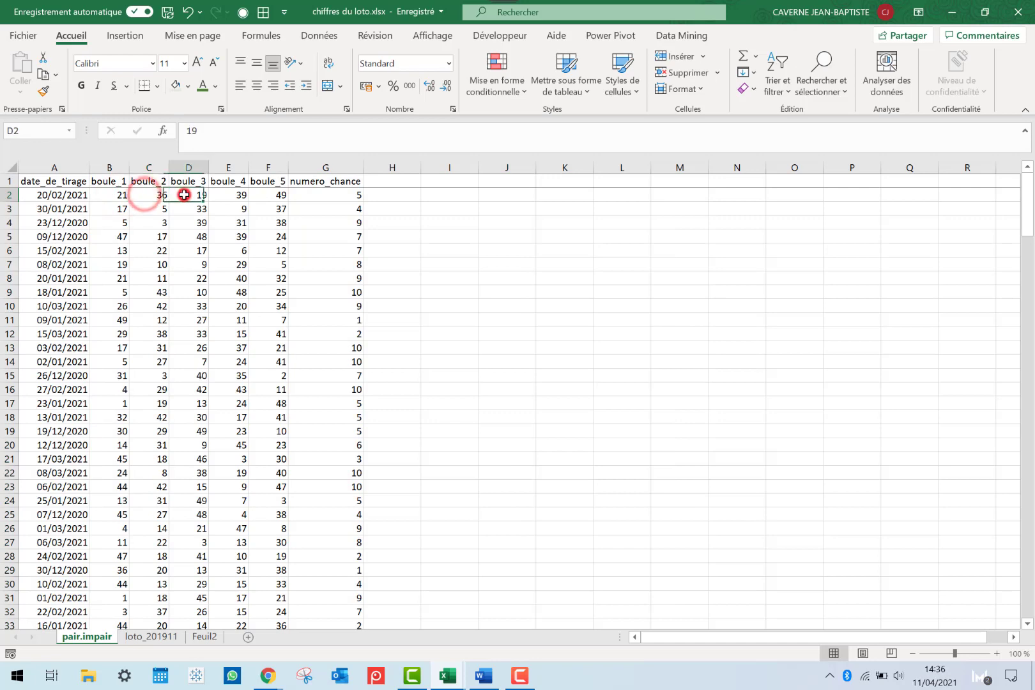
# Enter =EST.IMPAIR(B2) in cell I2 to test boule_1 for oddness and copy the formula across to M2
pyautogui.click(452, 195)
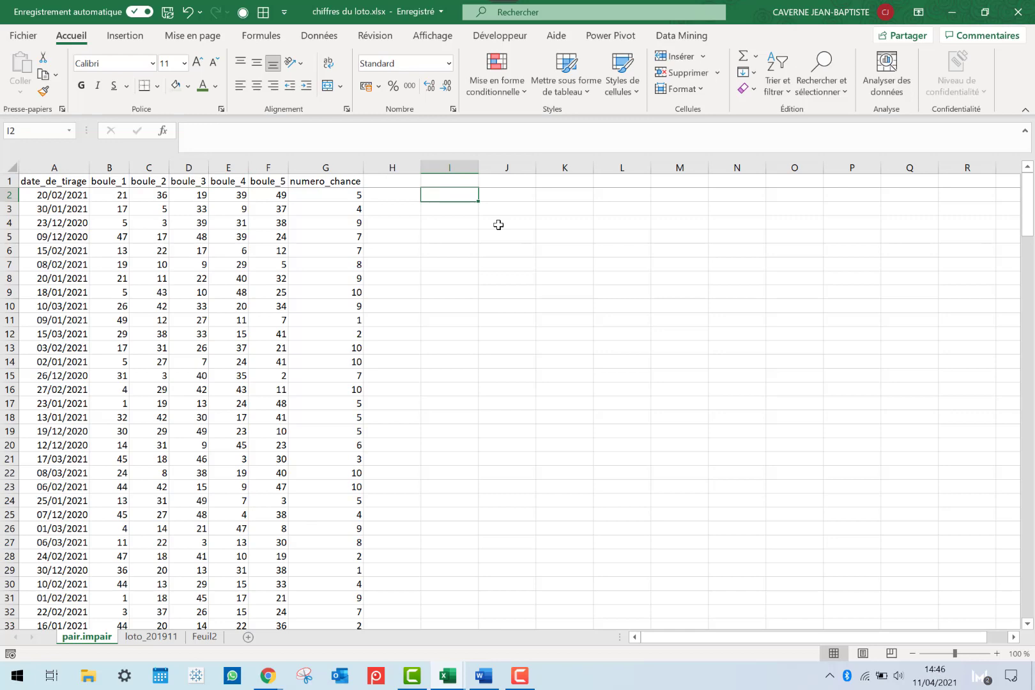
pyautogui.write('=est')
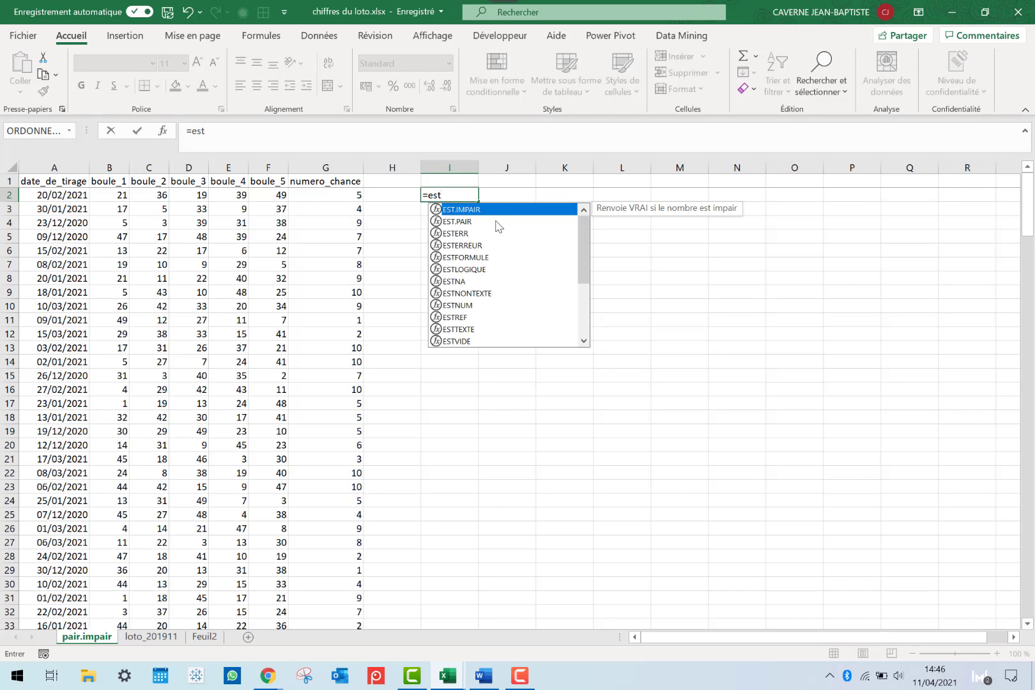
pyautogui.doubleClick(492, 209)
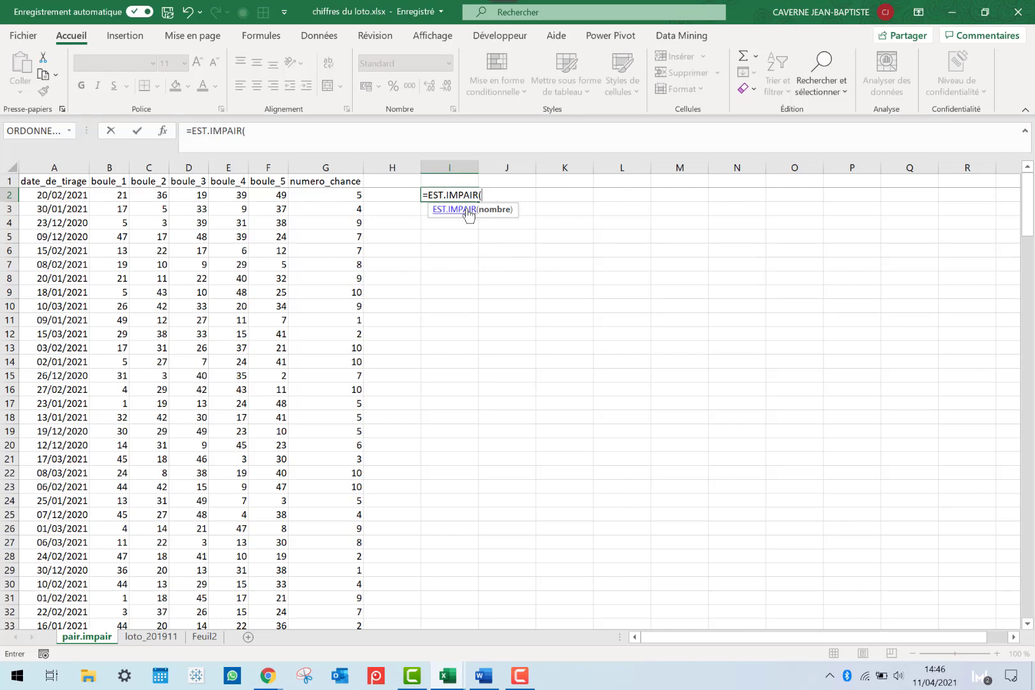
pyautogui.click(117, 193)
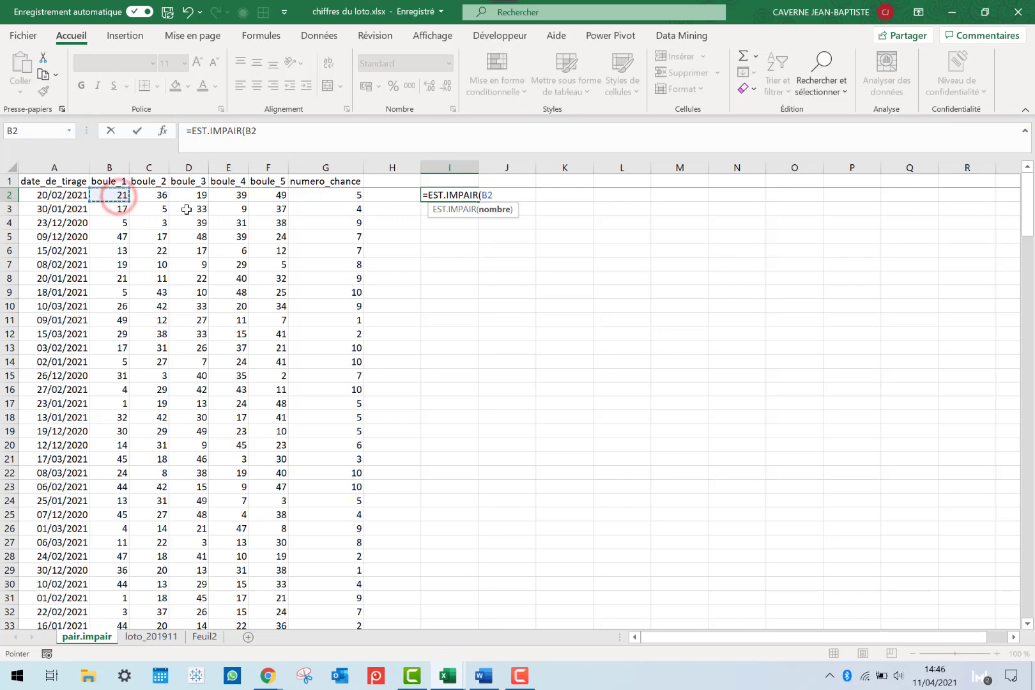
pyautogui.write(')')
pyautogui.press('Return')
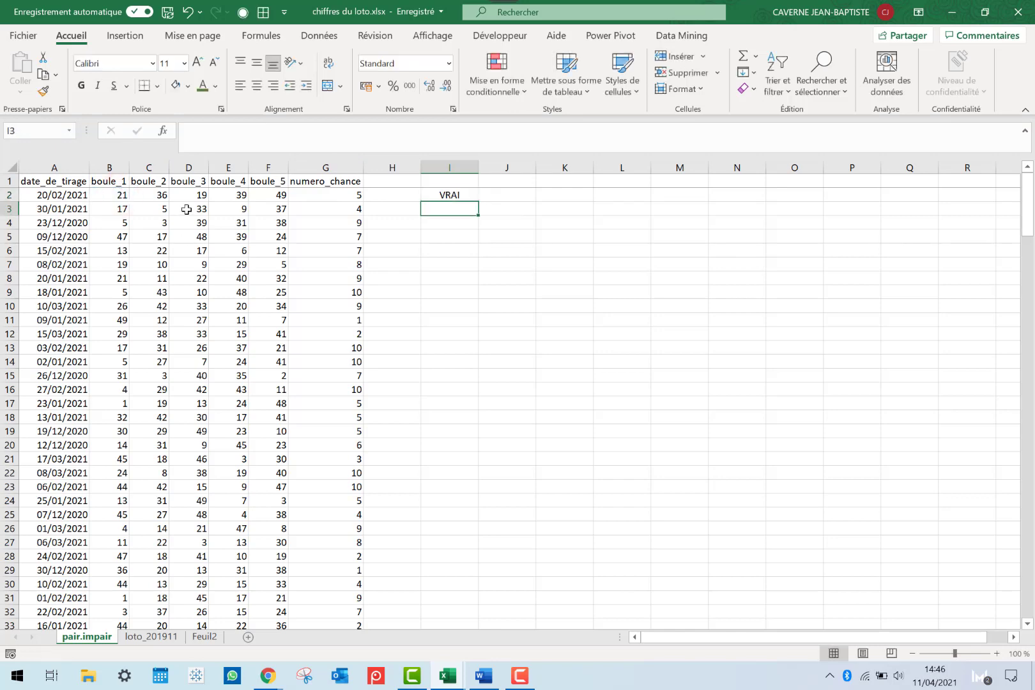
pyautogui.click(118, 195)
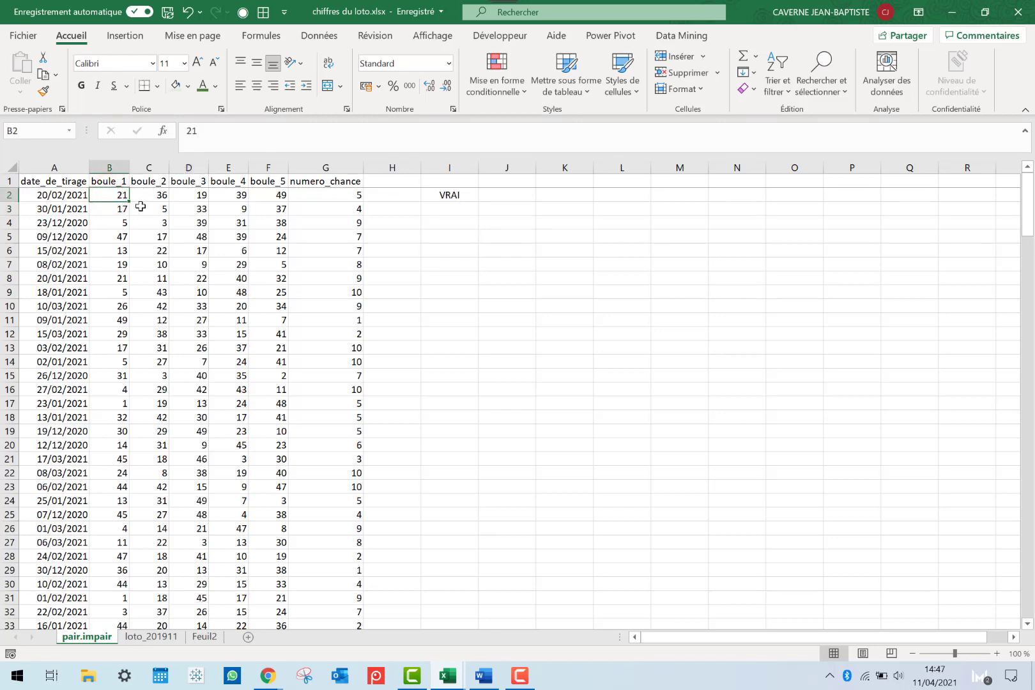
pyautogui.click(446, 194)
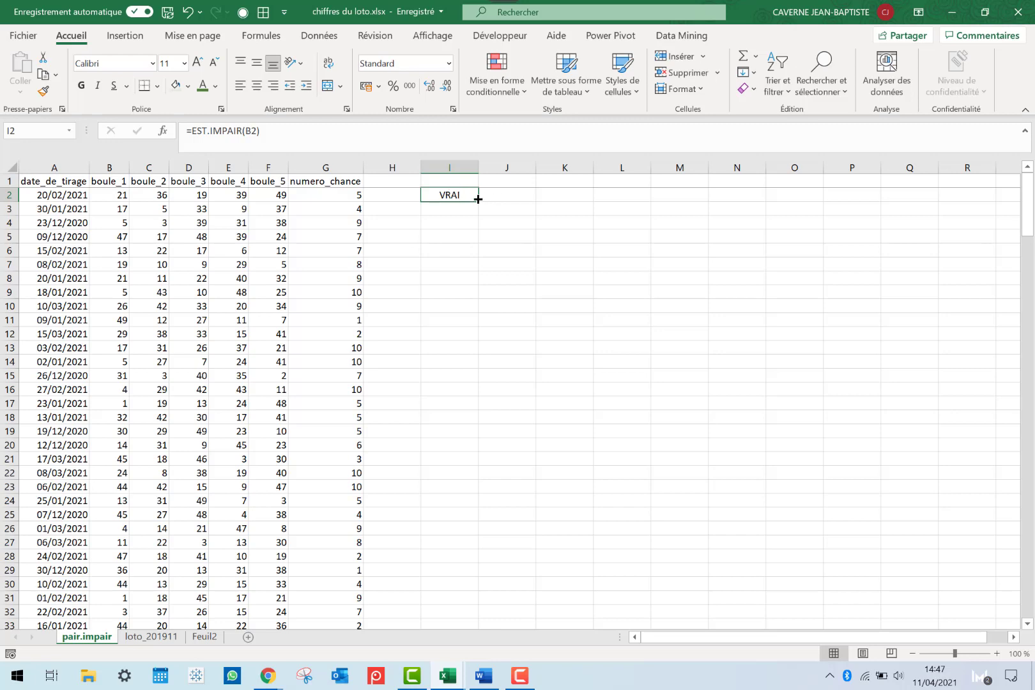
pyautogui.moveTo(479, 205); pyautogui.dragTo(690, 199)
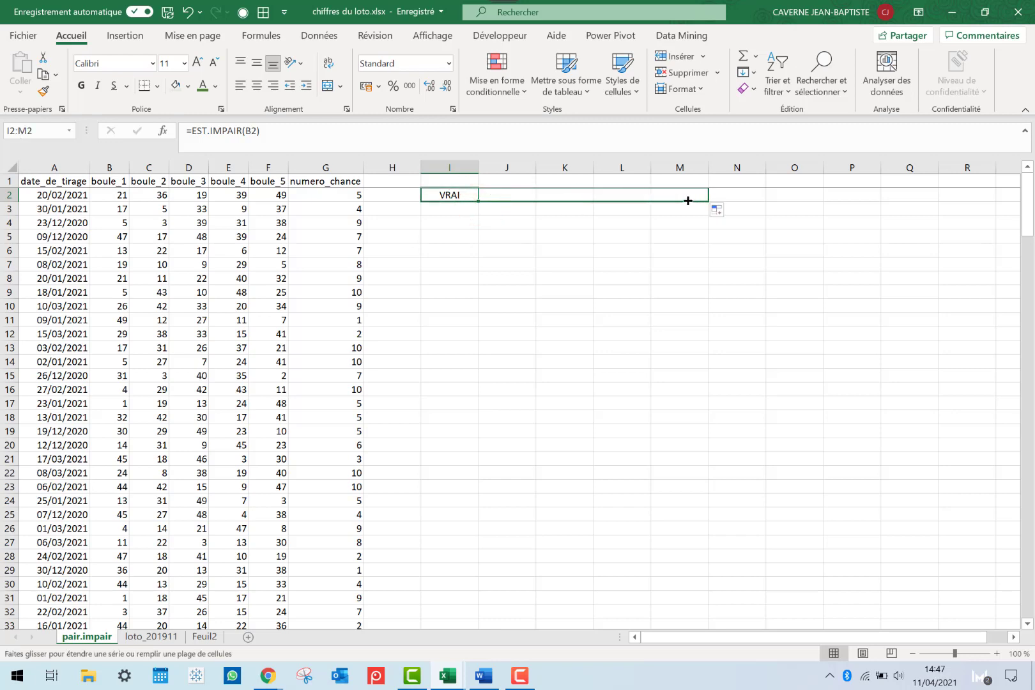
# Examine the odd-number test formulas in I2:M2 and compare the J2 result with the boule_2 number in C2
pyautogui.click(451, 195)
pyautogui.click(503, 195)
pyautogui.click(565, 195)
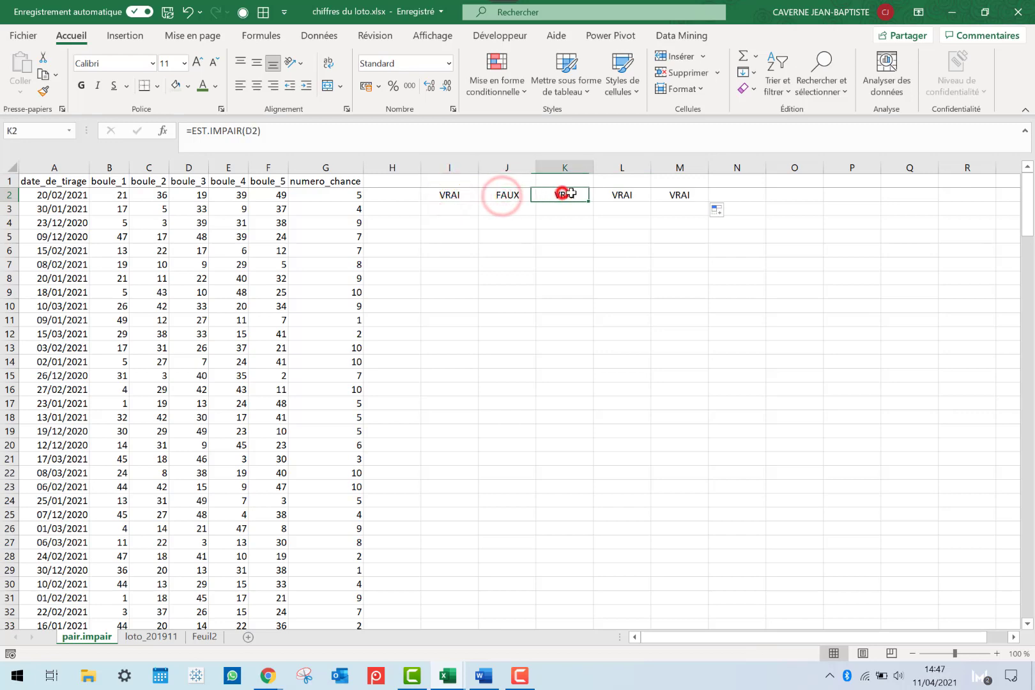
pyautogui.click(621, 195)
pyautogui.click(676, 195)
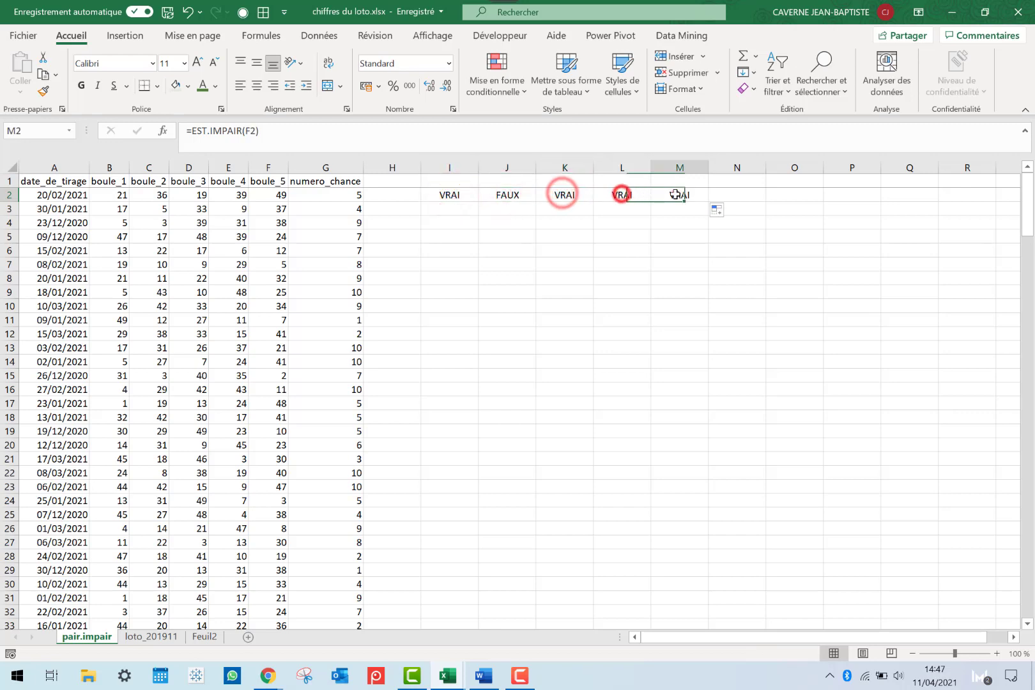
pyautogui.click(508, 194)
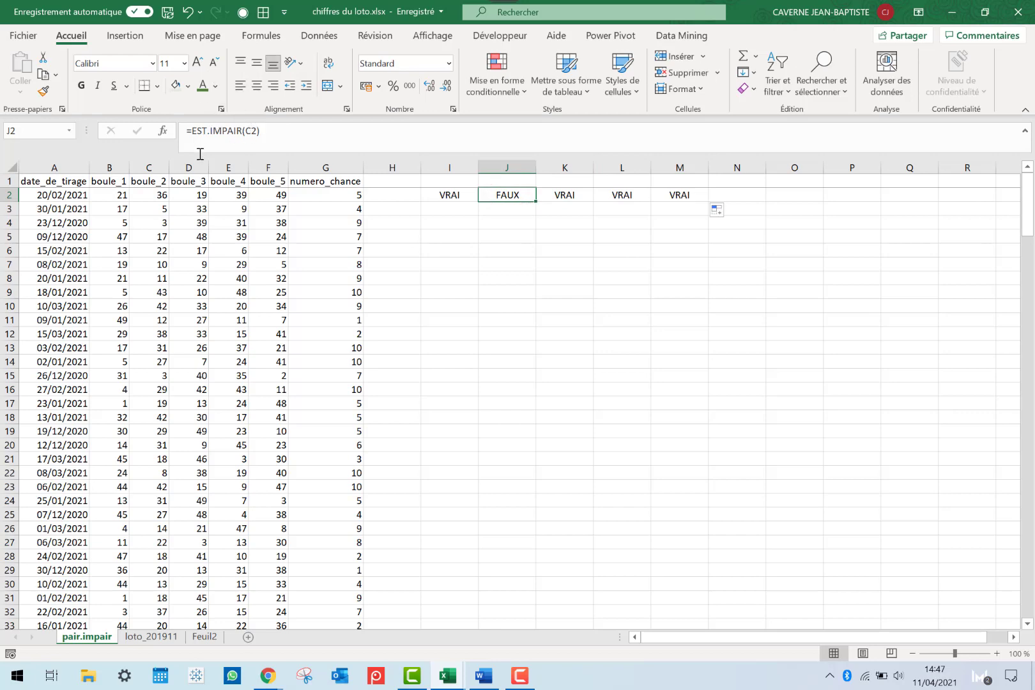
pyautogui.click(163, 192)
pyautogui.click(502, 195)
# Change the formula in I2 to =SI(EST.IMPAIR(B2);1;0) so it returns 1 for odd and 0 for even
pyautogui.click(455, 195)
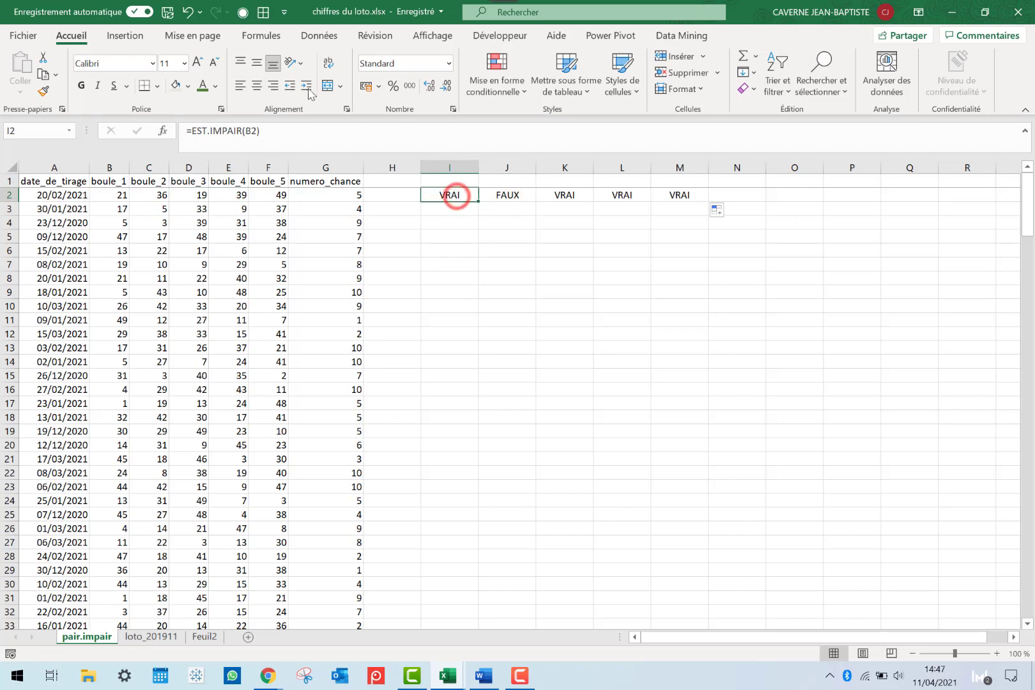
pyautogui.click(193, 129)
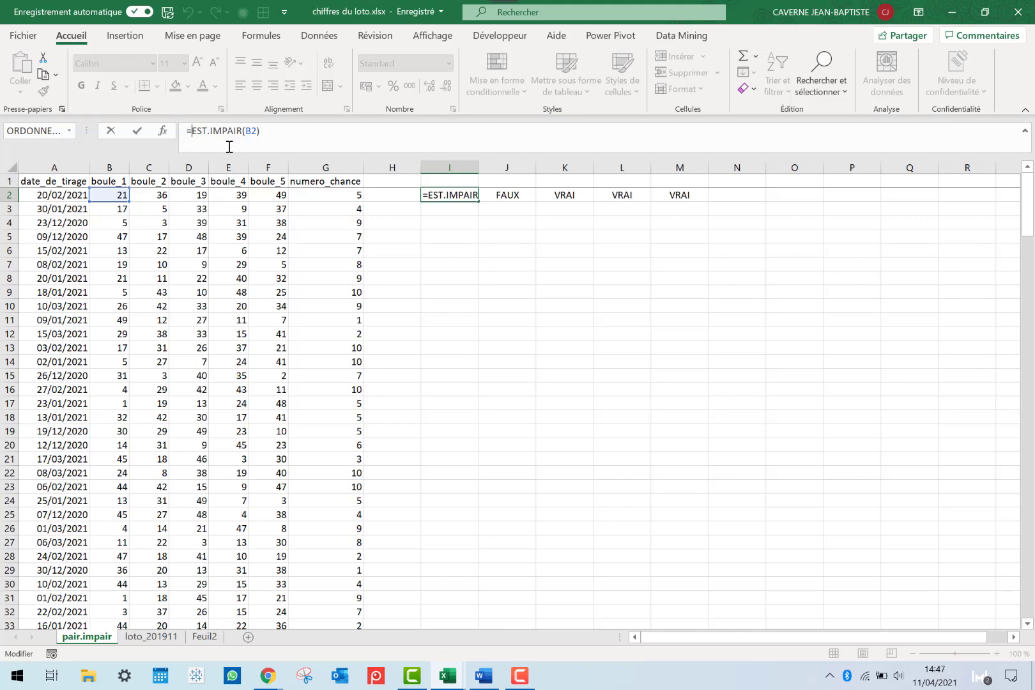
pyautogui.write('SI(')
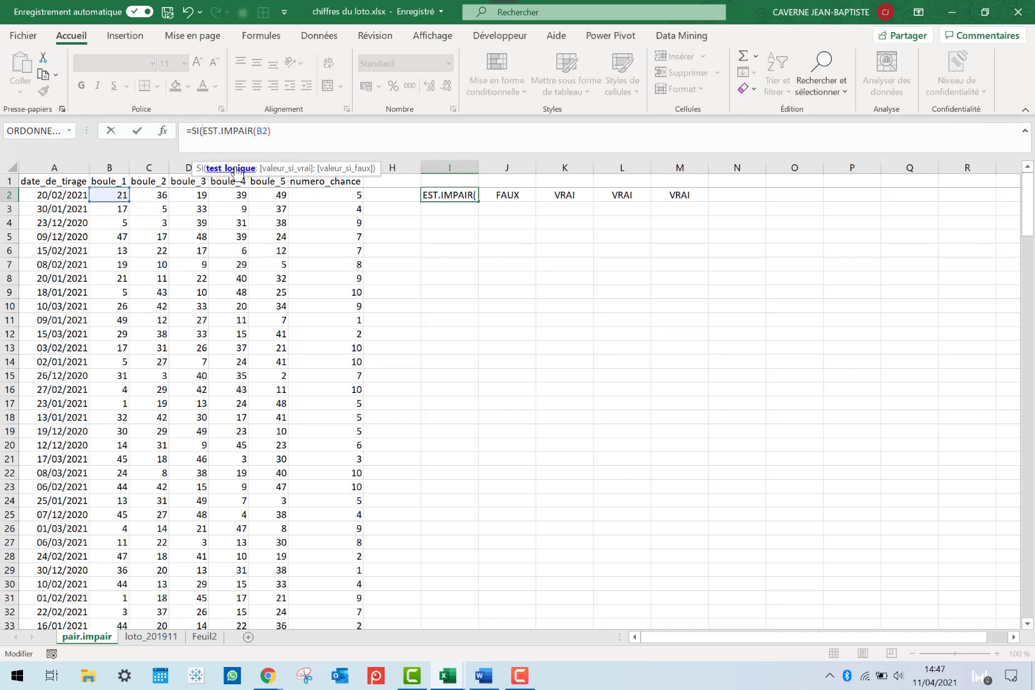
pyautogui.click(264, 132)
pyautogui.click(239, 130)
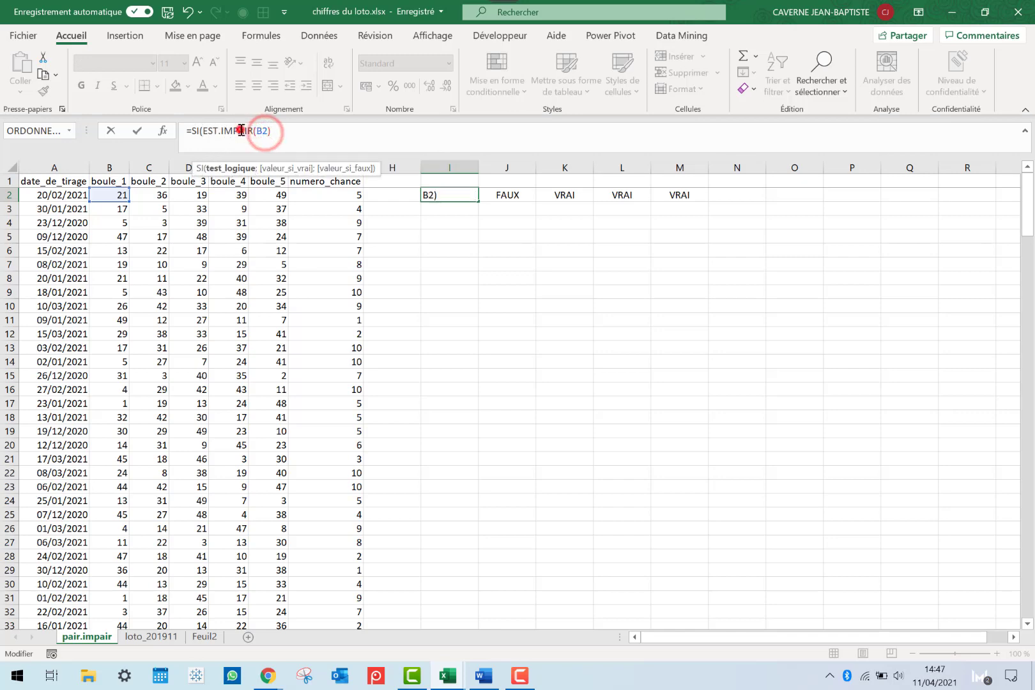
pyautogui.click(295, 132)
pyautogui.write(';')
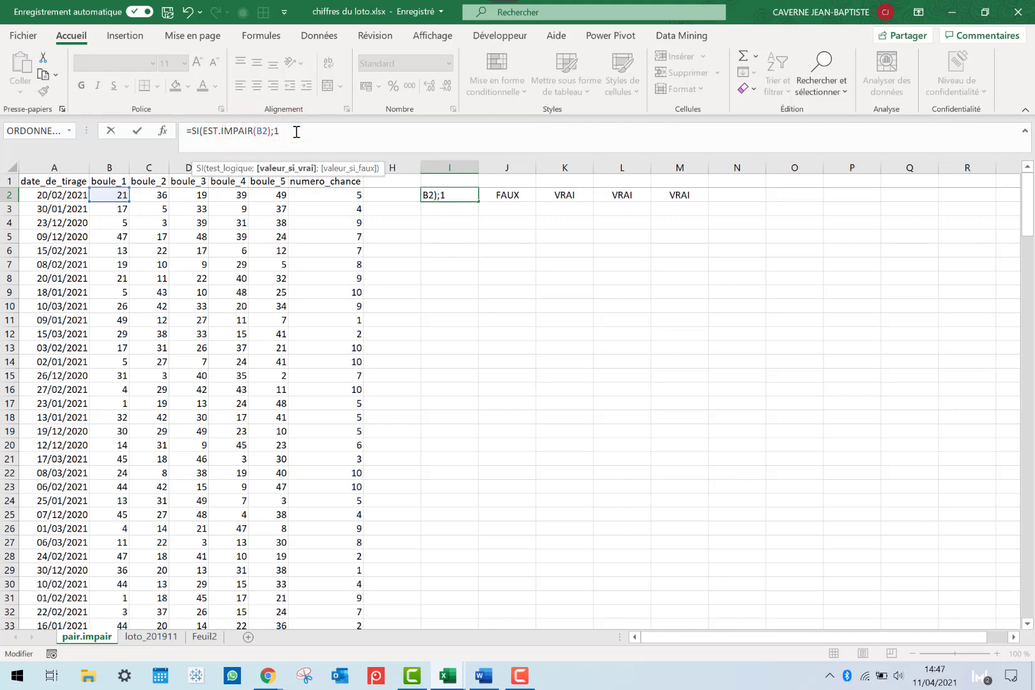
pyautogui.write('1;0')
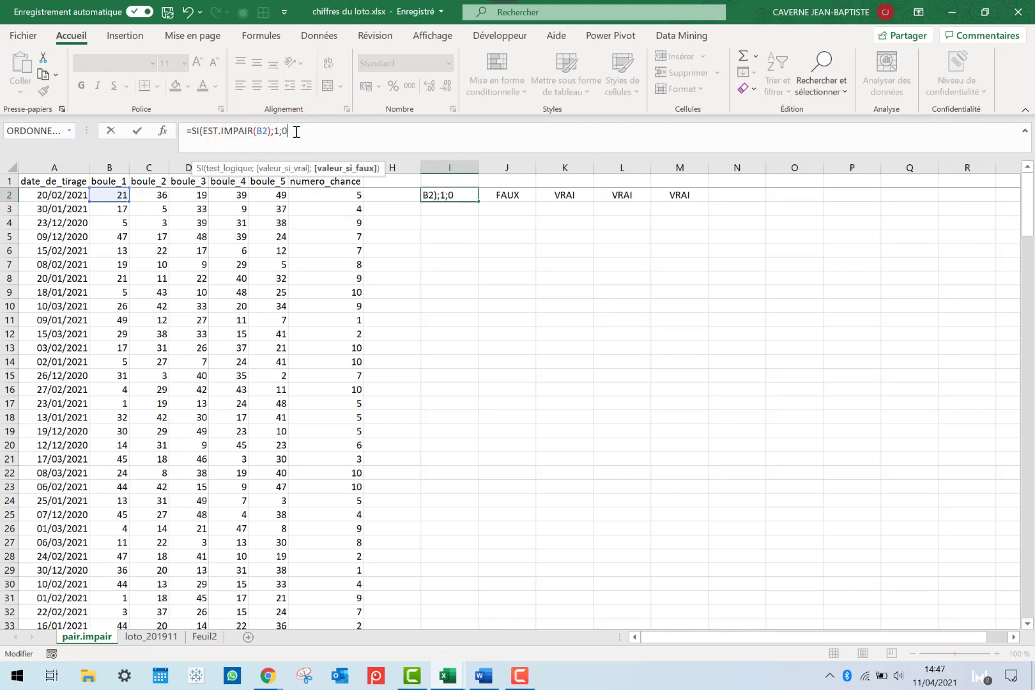
pyautogui.press('Return')
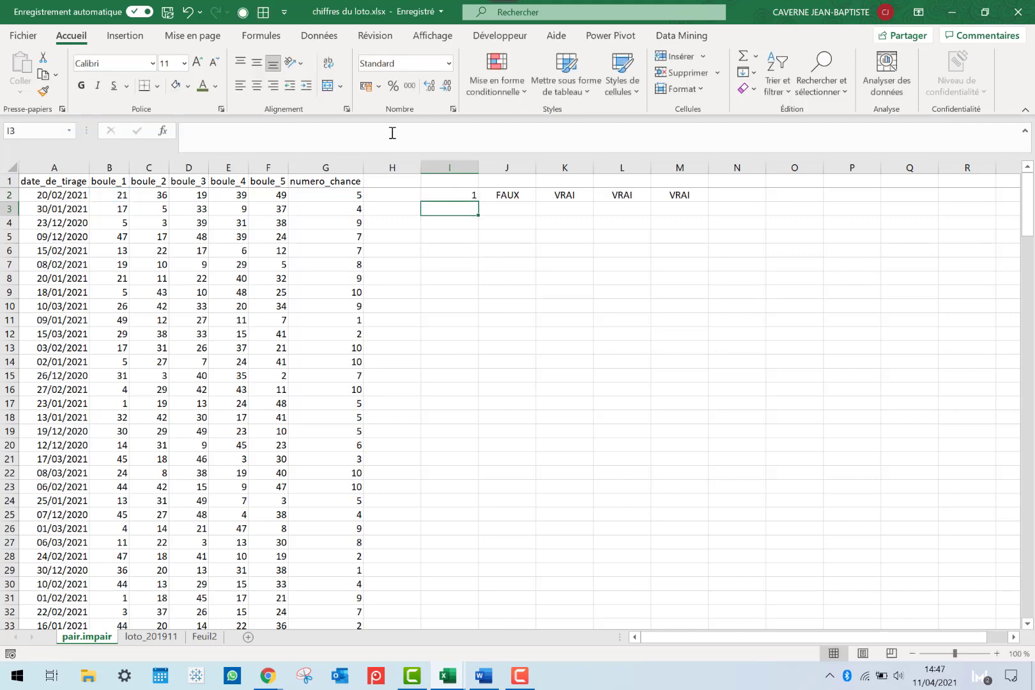
# Copy the I2 formula across to M2 and compare its results with the drawn numbers in row 2
pyautogui.click(464, 194)
pyautogui.moveTo(478, 202); pyautogui.dragTo(698, 205)
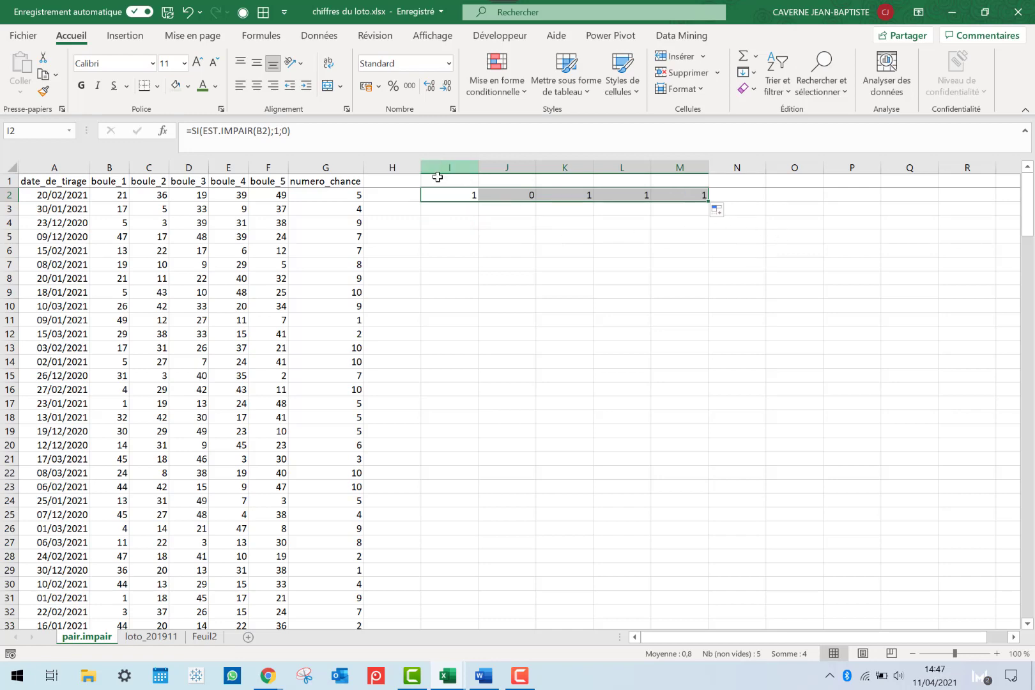
pyautogui.click(461, 194)
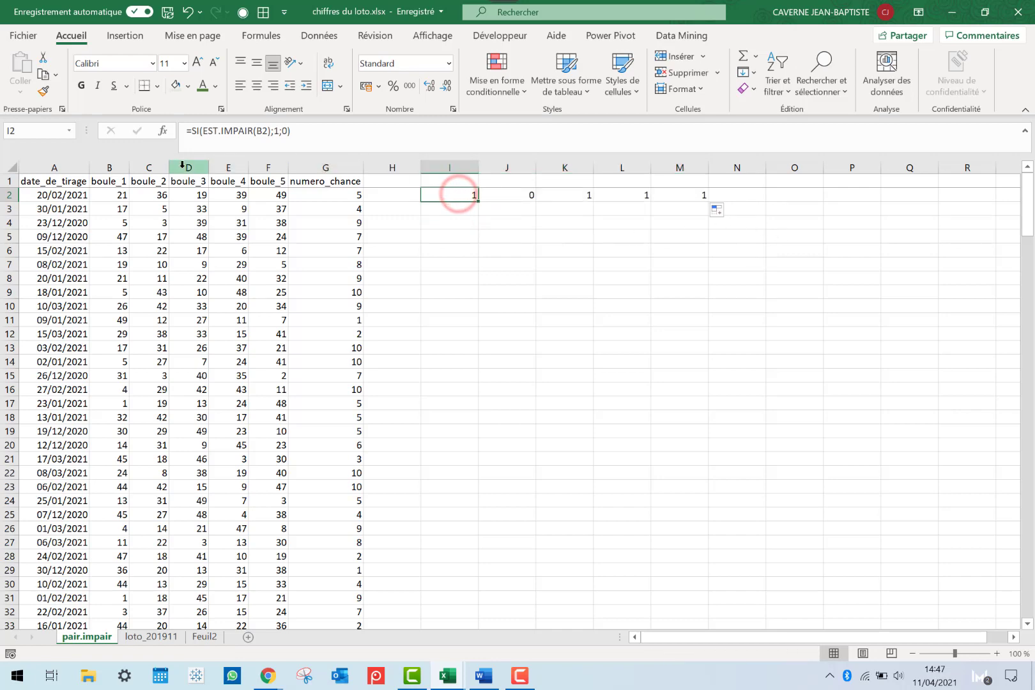
pyautogui.click(115, 190)
pyautogui.click(459, 196)
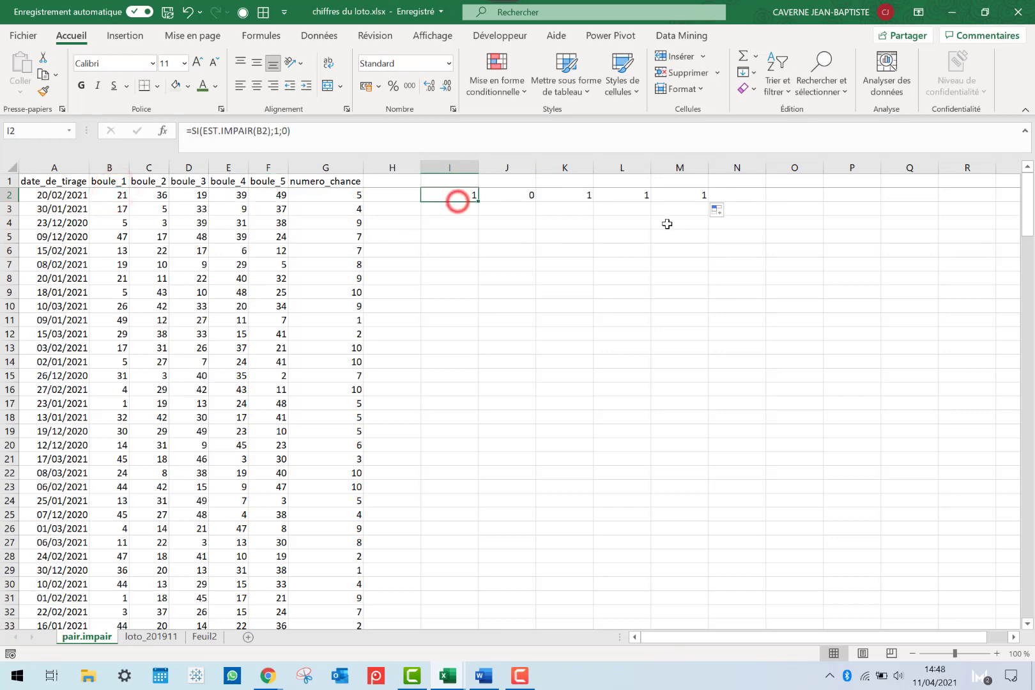
pyautogui.click(527, 192)
pyautogui.click(328, 194)
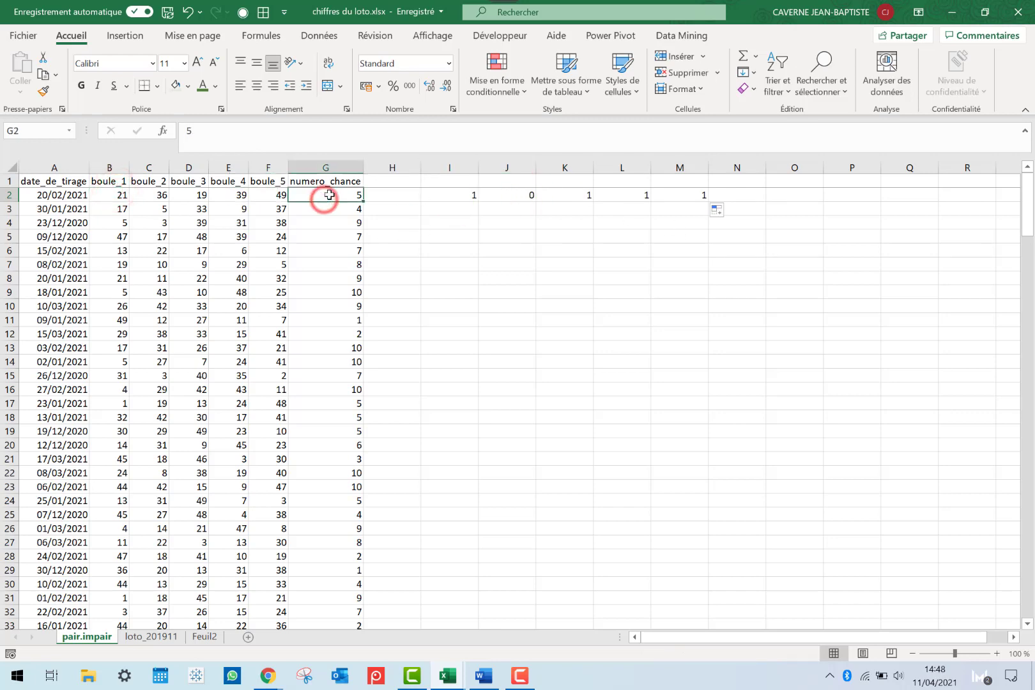
# Fill the odd-number flag formulas from I2:M2 down through row 216, the last draw
pyautogui.hotkey('ctrl', 'Down')
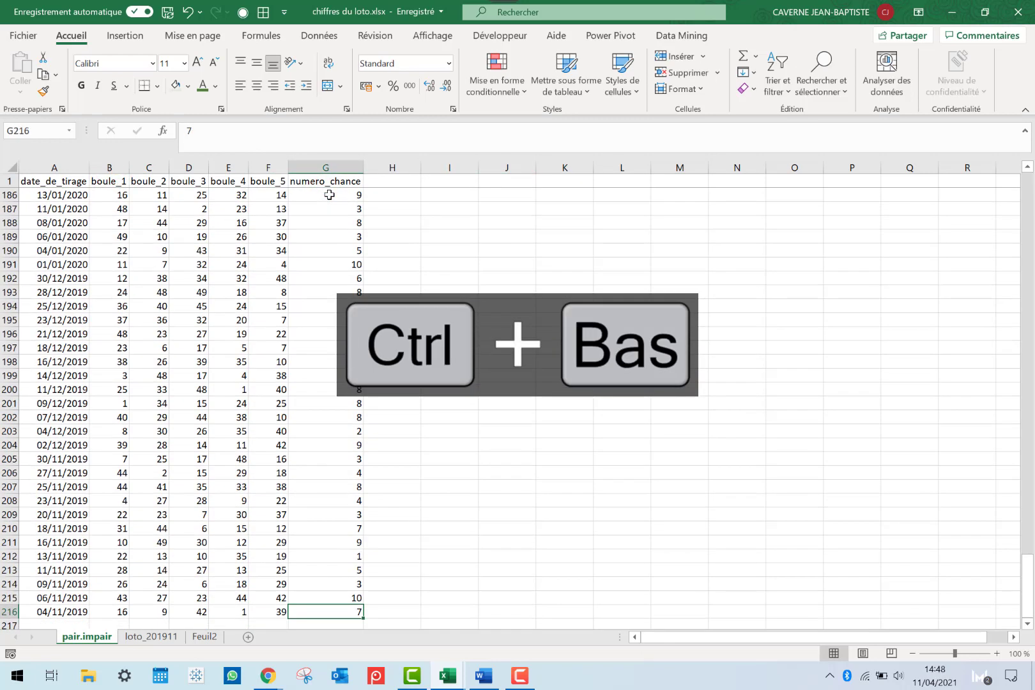
pyautogui.press('Right')
pyautogui.press('Right')
pyautogui.hotkey('ctrl', 'shift', 'Up')
pyautogui.hotkey('shift', 'Right')
pyautogui.hotkey('shift', 'Right')
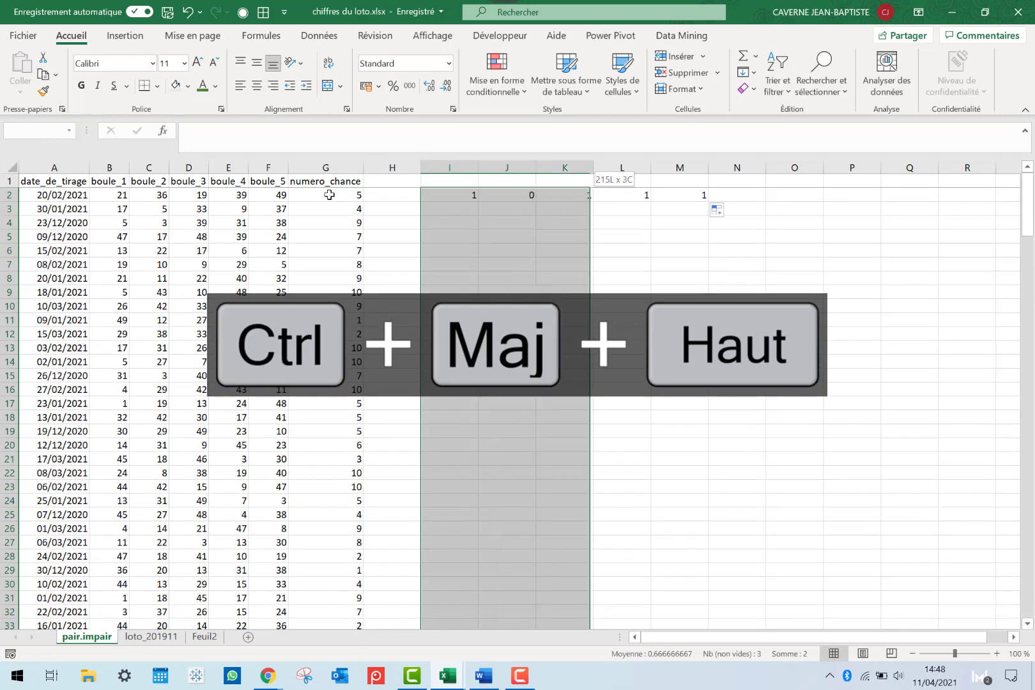
pyautogui.hotkey('shift', 'Right')
pyautogui.hotkey('shift', 'Right')
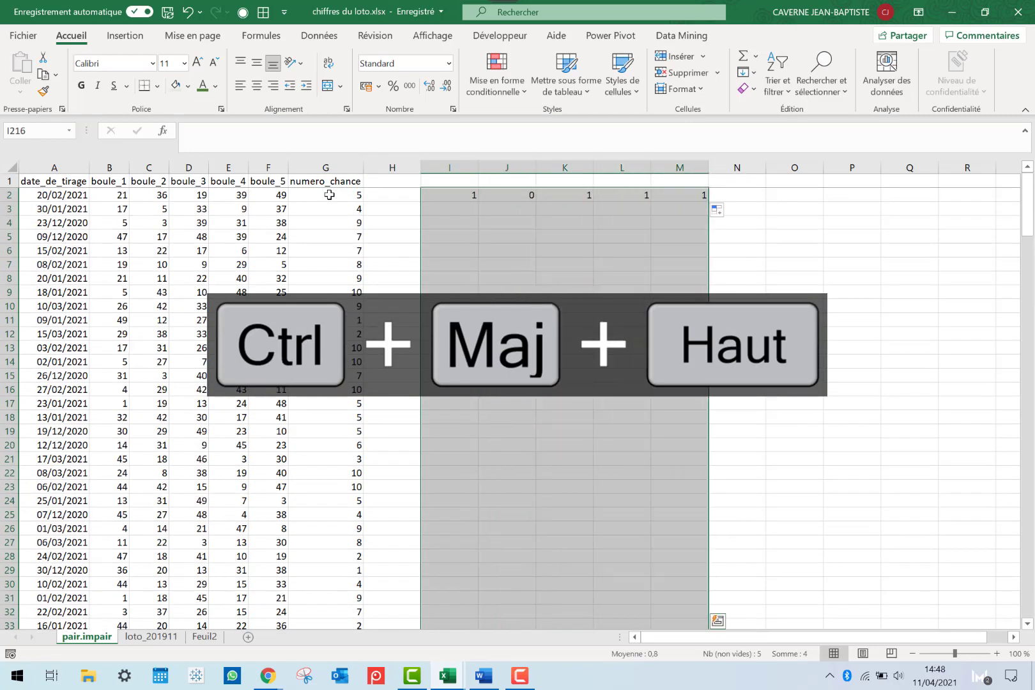
pyautogui.hotkey('ctrl', 'b')
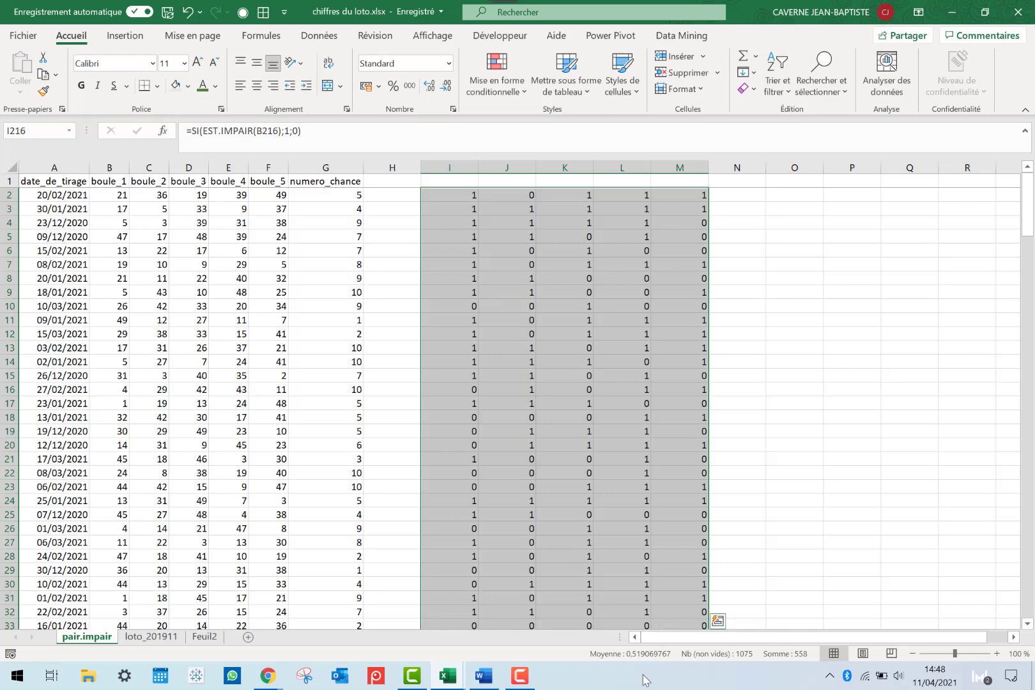
pyautogui.click(547, 282)
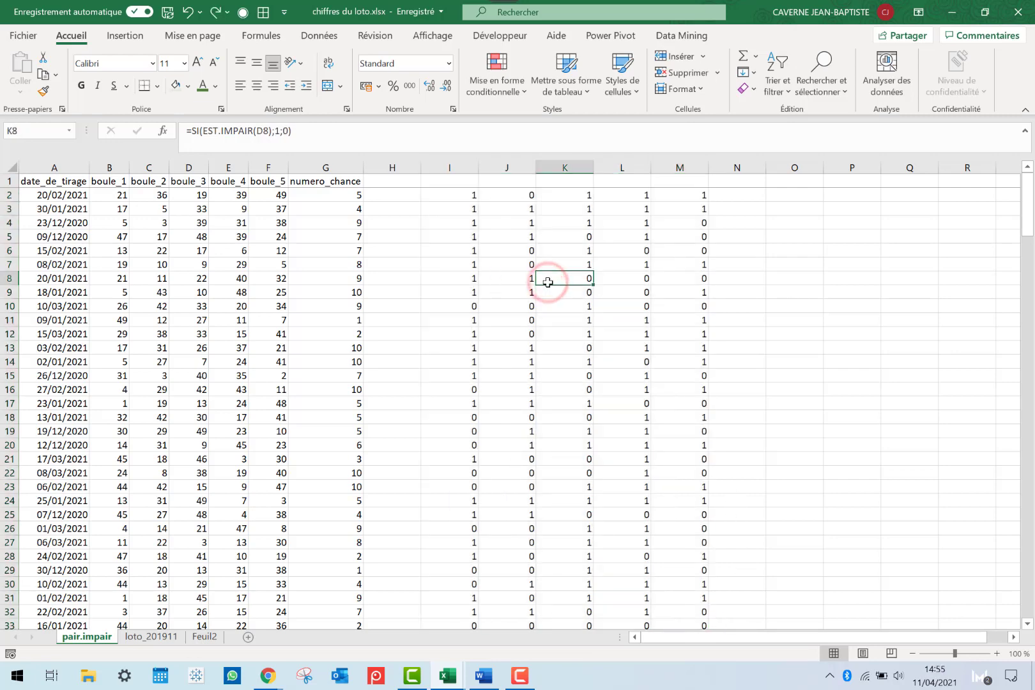
# Enter =SOMME(I2:M2) in N2 to count the odd balls of the first draw
pyautogui.click(725, 191)
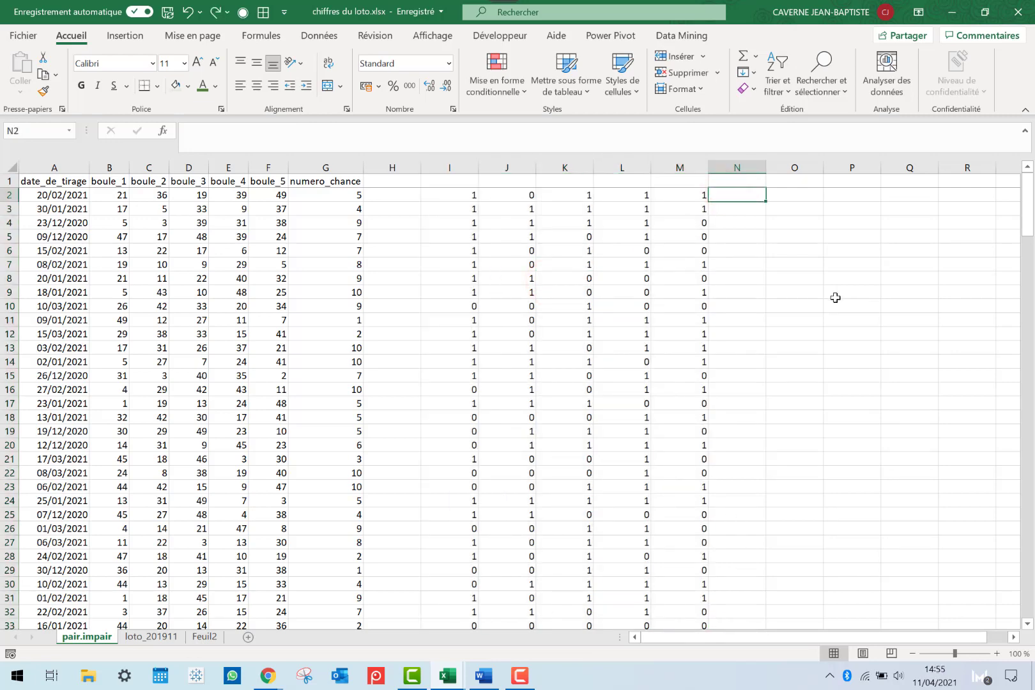
pyautogui.hotkey('alt', '=')
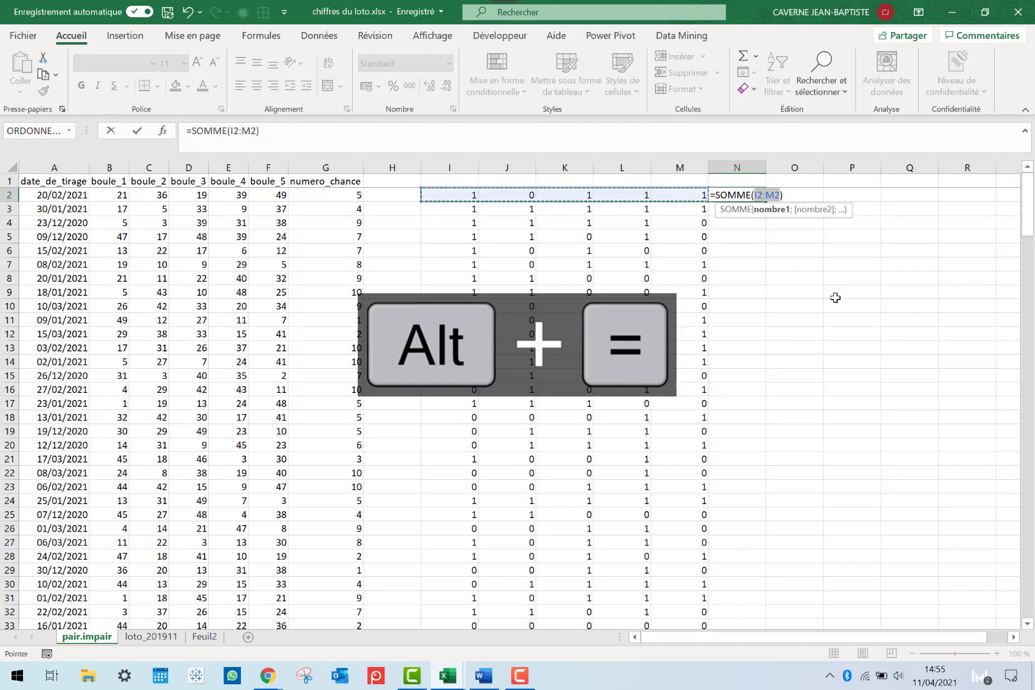
pyautogui.press('Return')
# Fill the sum formula from N2 down to N216 and return to the first results in column N
pyautogui.press('Left')
pyautogui.hotkey('ctrl', 'Down')
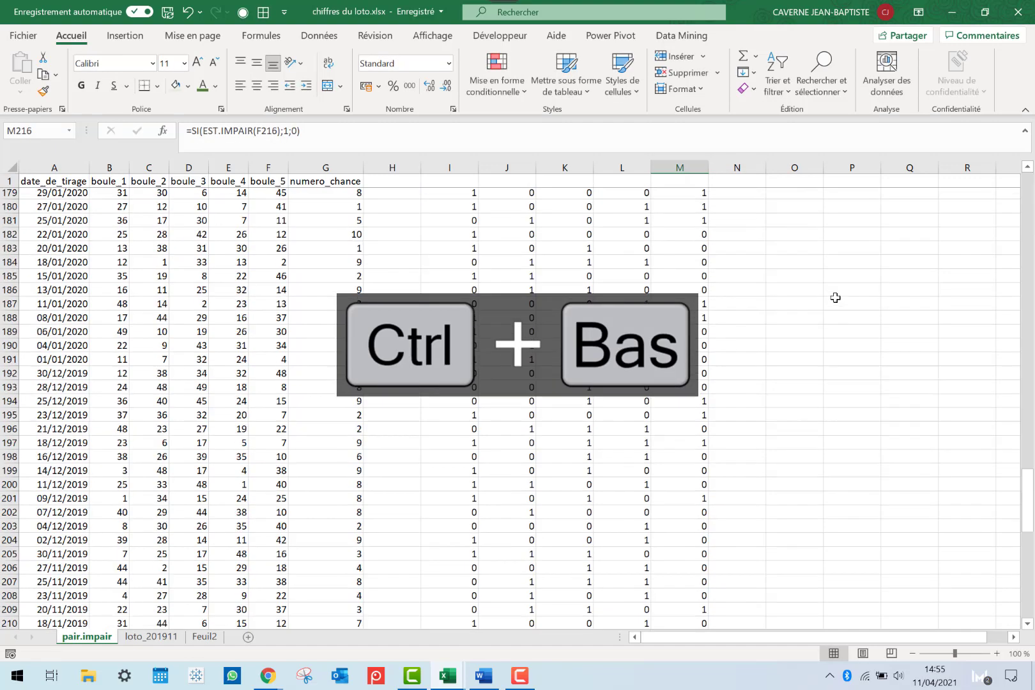
pyautogui.press('Right')
pyautogui.hotkey('ctrl', 'shift', 'Up')
pyautogui.hotkey('ctrl', 'b')
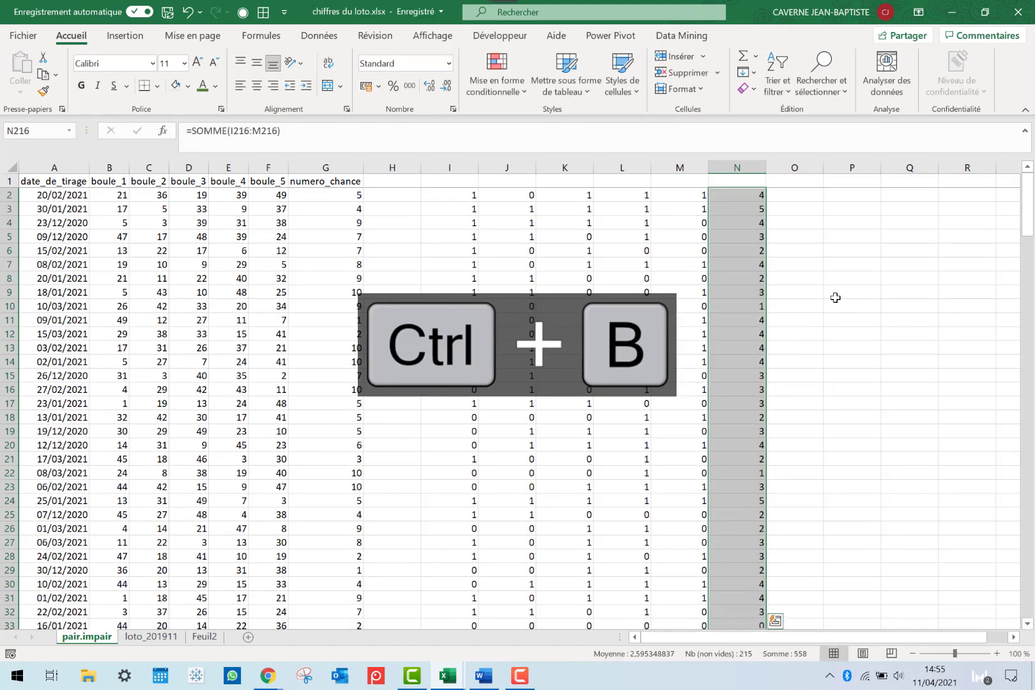
pyautogui.press('Up')
pyautogui.hotkey('ctrl', 'Up')
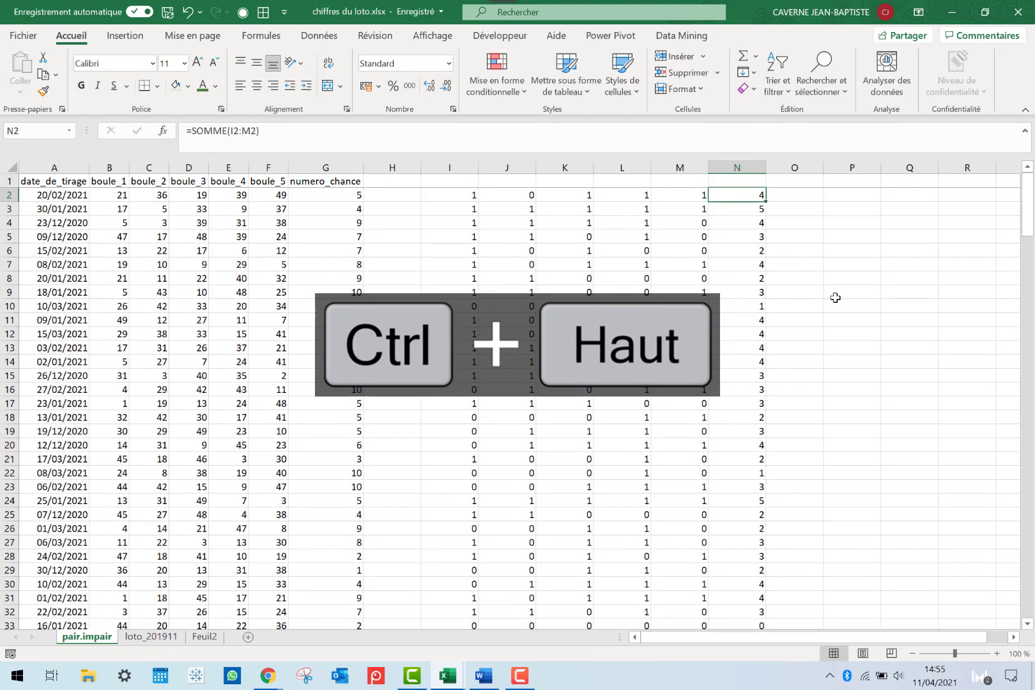
pyautogui.press('Down')
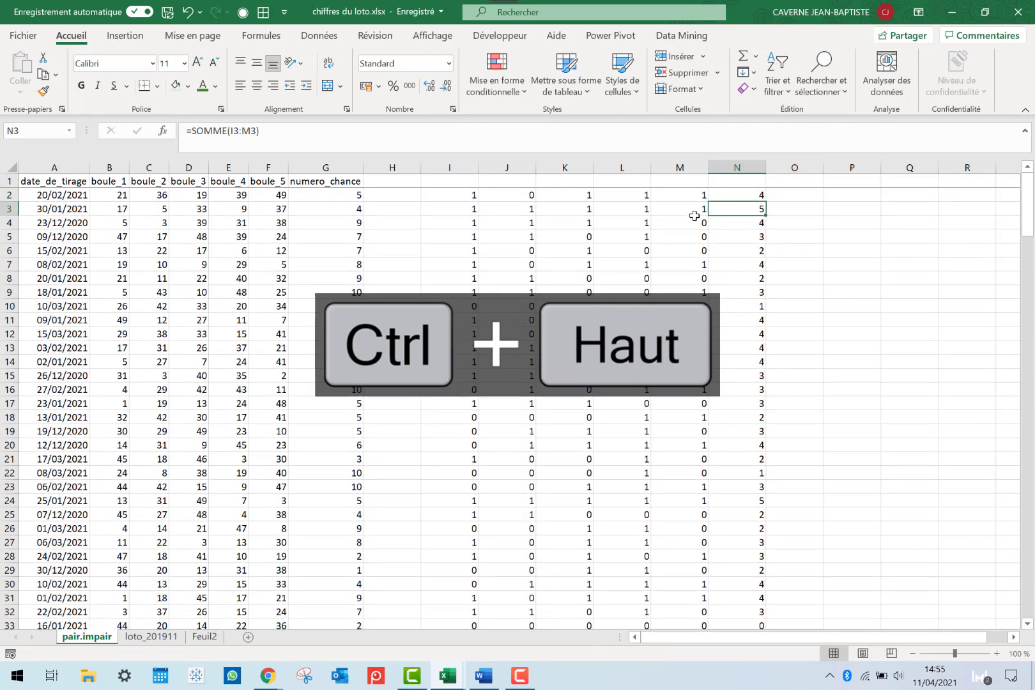
# Hide the odd-number flag columns I to M
pyautogui.moveTo(687, 162); pyautogui.dragTo(459, 167)
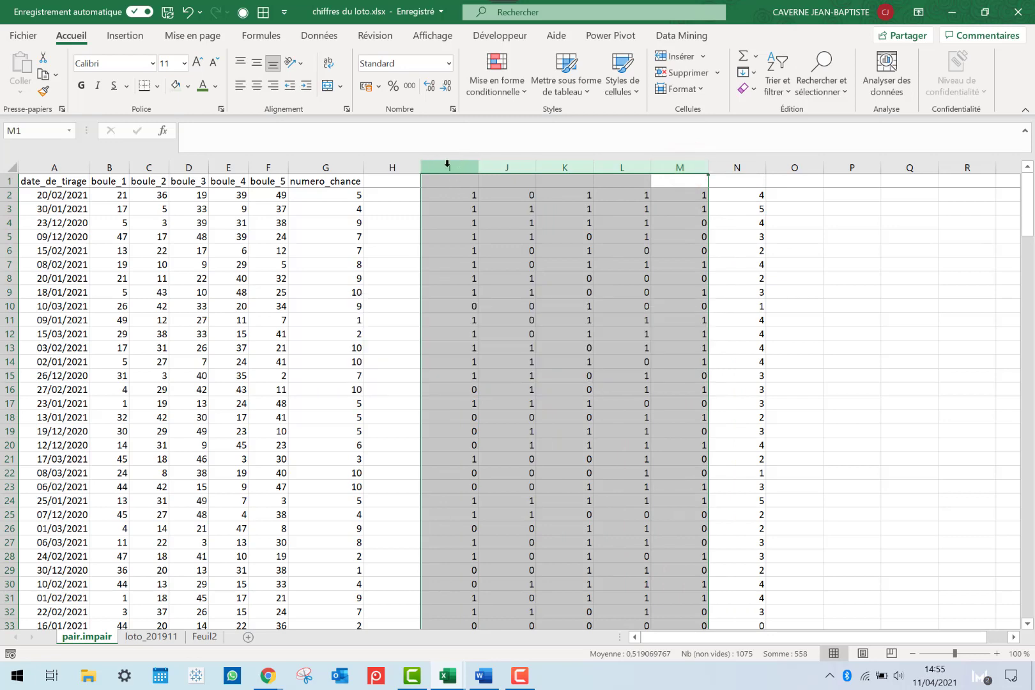
pyautogui.rightClick(446, 165)
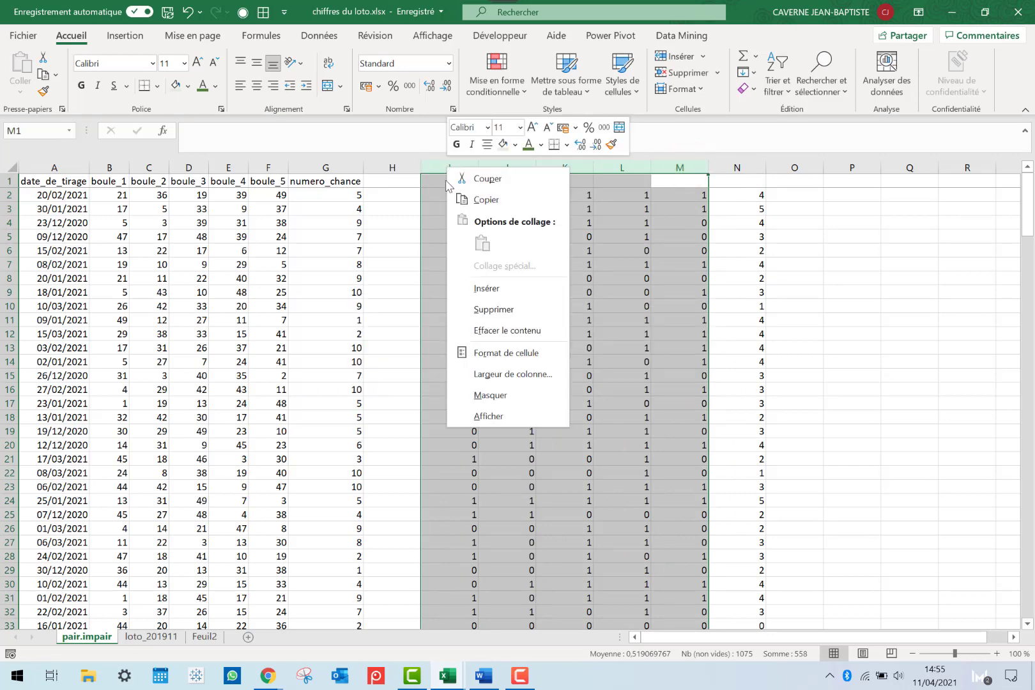
pyautogui.click(498, 396)
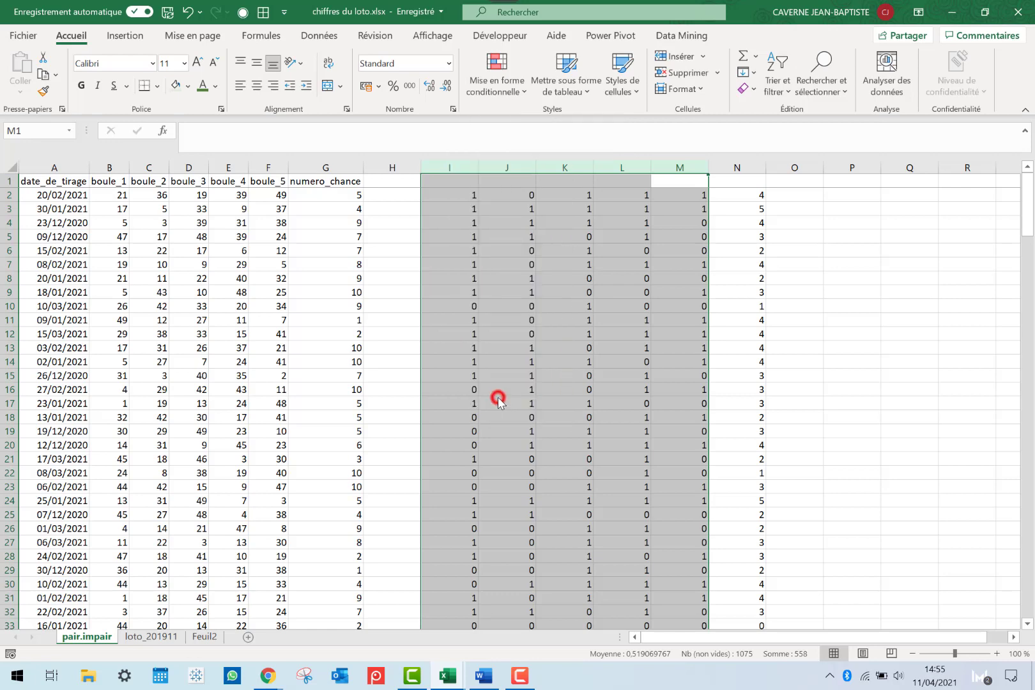
pyautogui.click(464, 168)
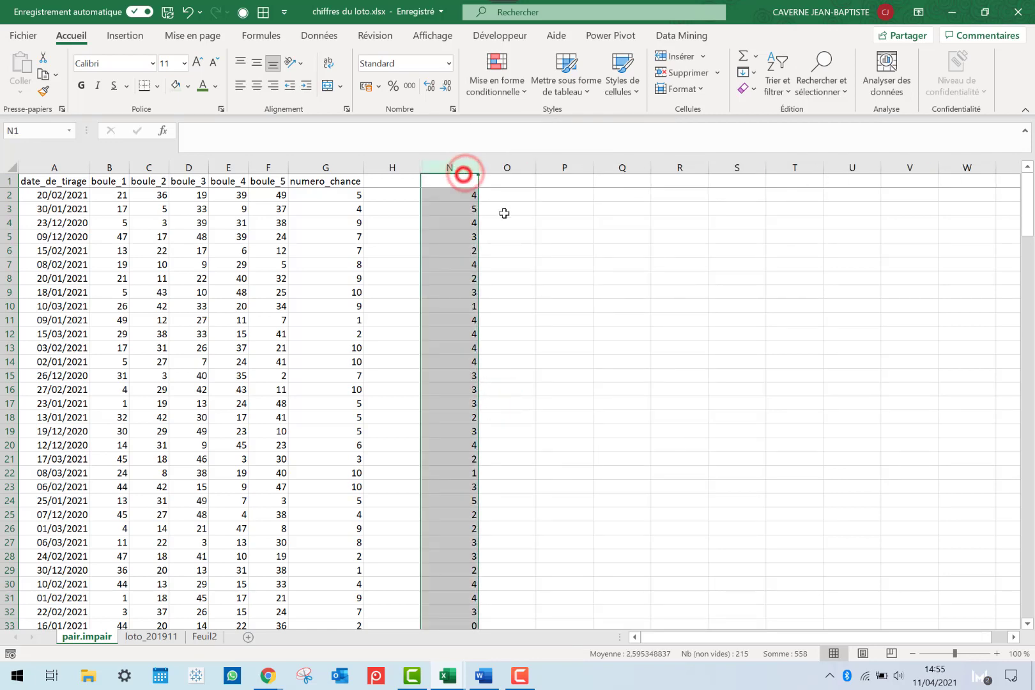
# Enter the header "Nbr de boules impaires" in N1 and fit column N's width to it
pyautogui.click(464, 181)
pyautogui.write('N')
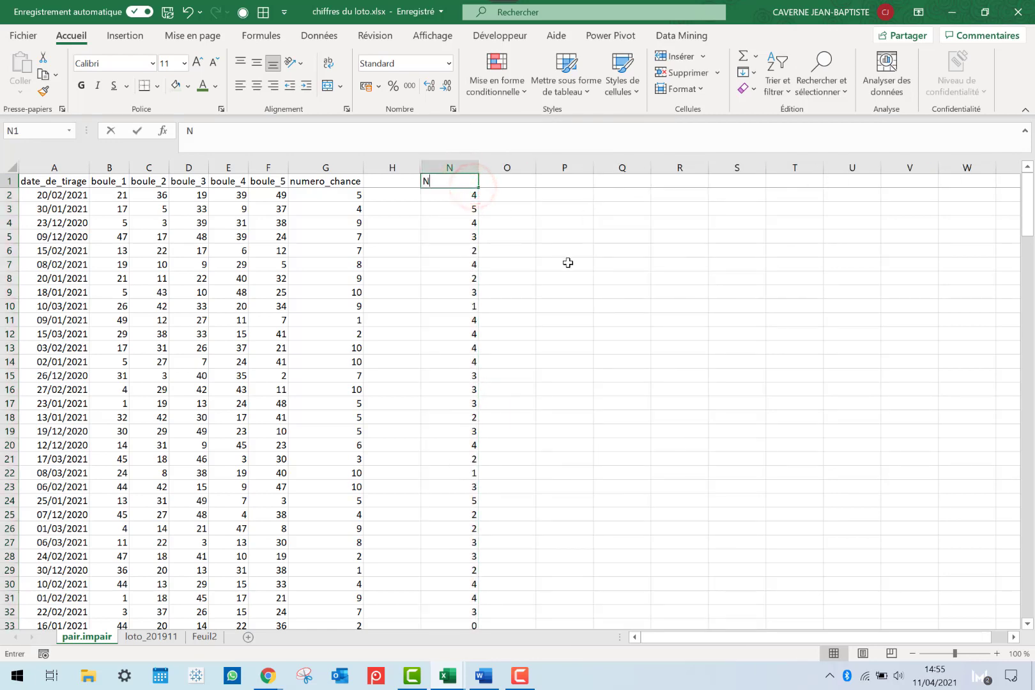
pyautogui.write('br de boules impaire')
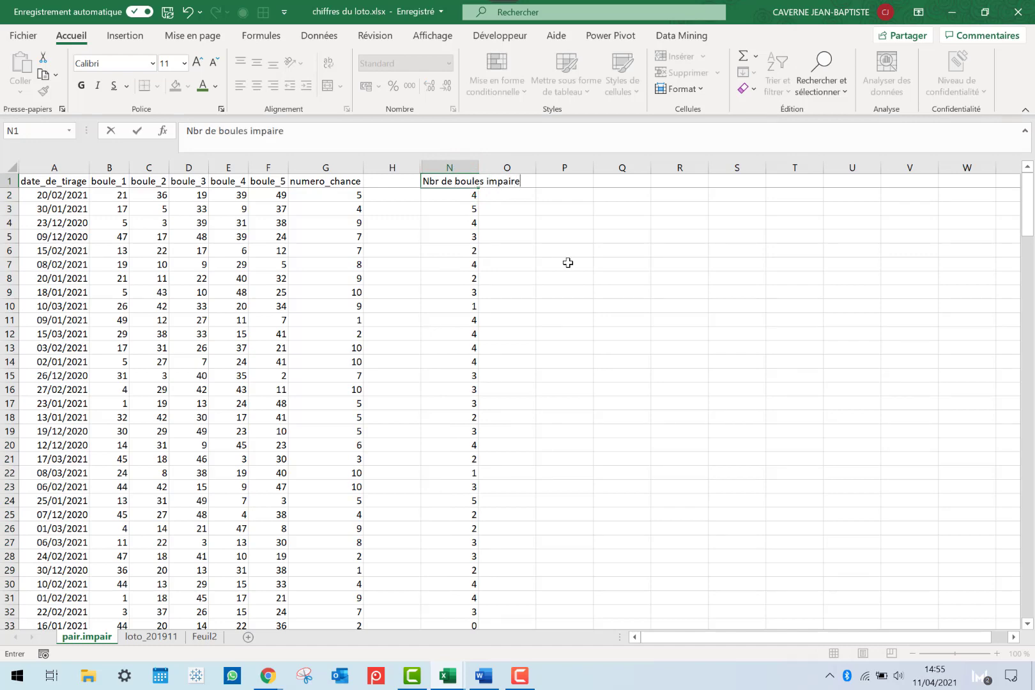
pyautogui.write('s')
pyautogui.press('Return')
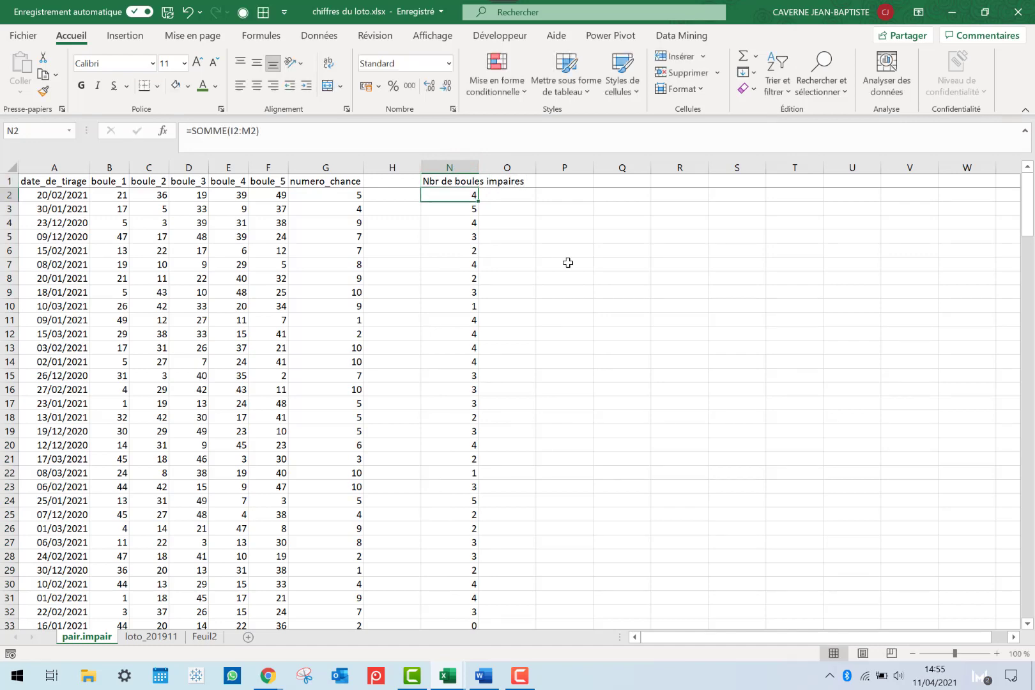
pyautogui.doubleClick(474, 166)
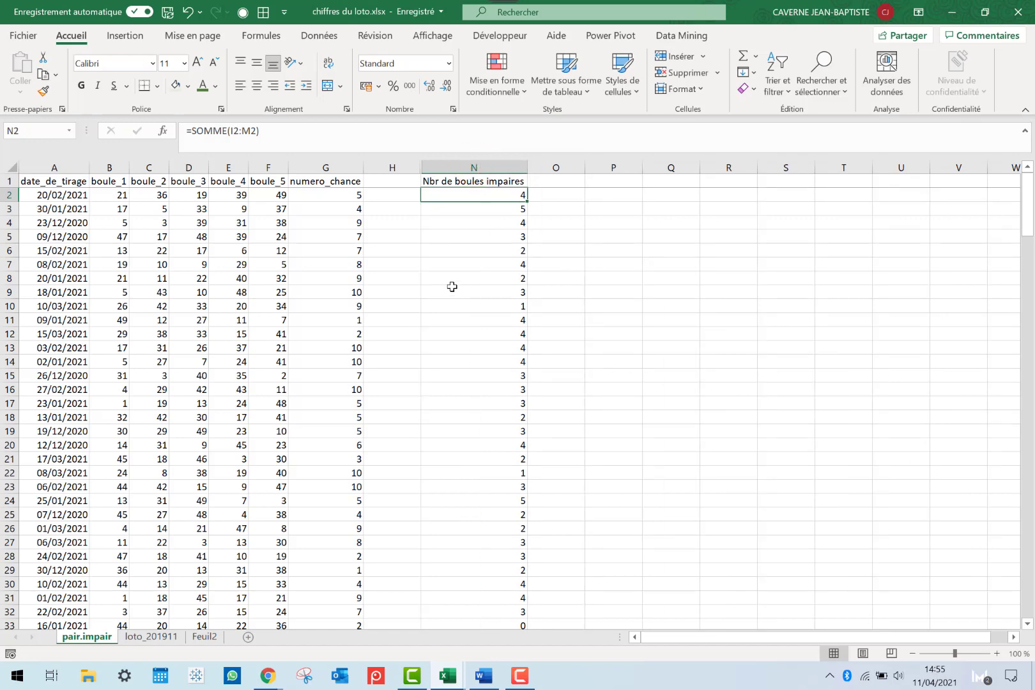
# Centre the odd-ball counts in N2:N216 horizontally and return to the top of the sheet
pyautogui.hotkey('ctrl', 'shift', 'Down')
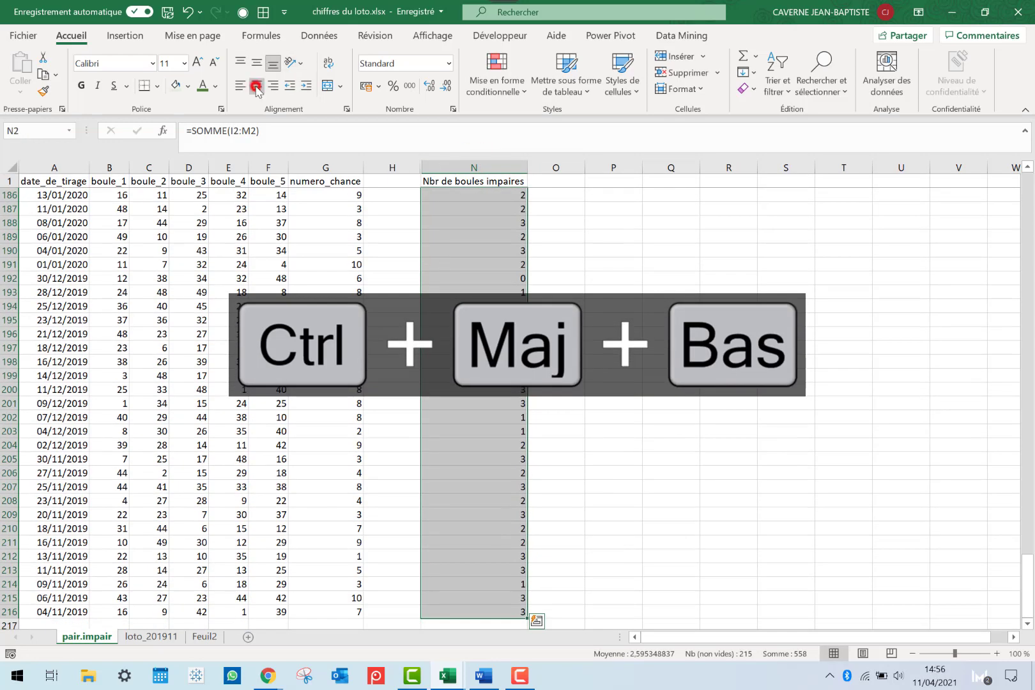
pyautogui.click(721, 249)
pyautogui.hotkey('ctrl', 'Up')
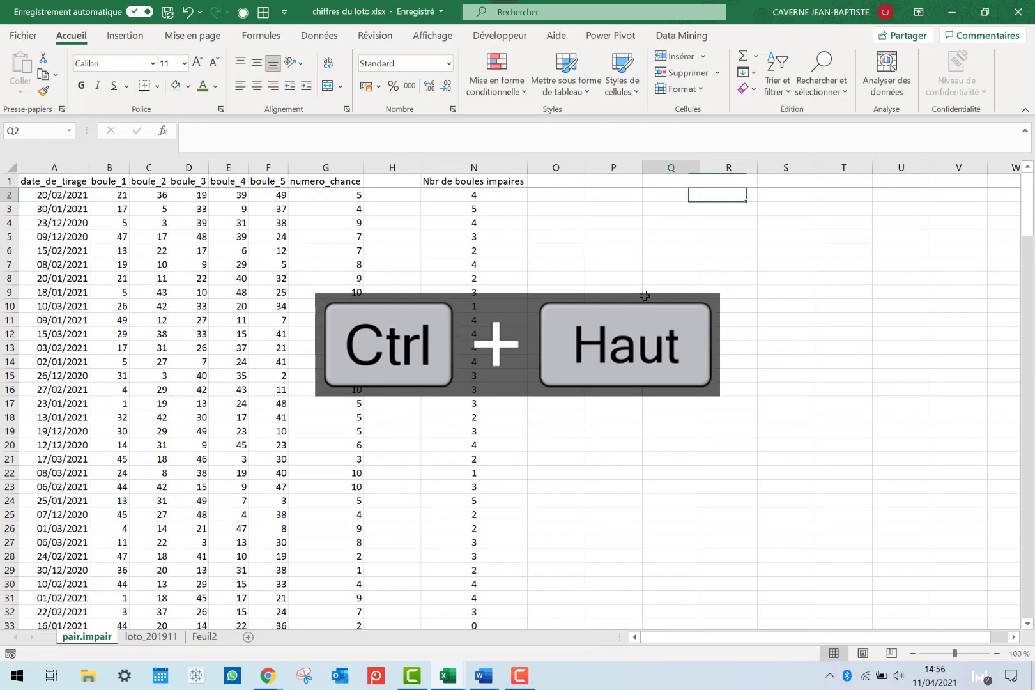
# Enter the header "Nbr de boules impaires" in P1 and fit column P's width to it
pyautogui.press('Up')
pyautogui.press('Left')
pyautogui.write('Nbr d')
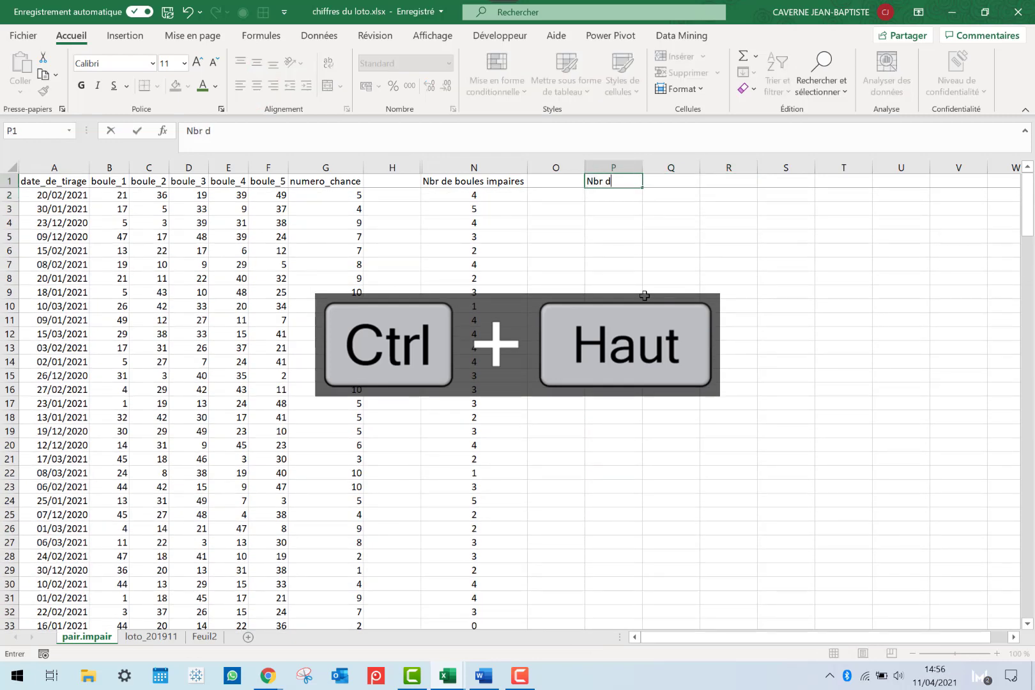
pyautogui.write('e boules impaires')
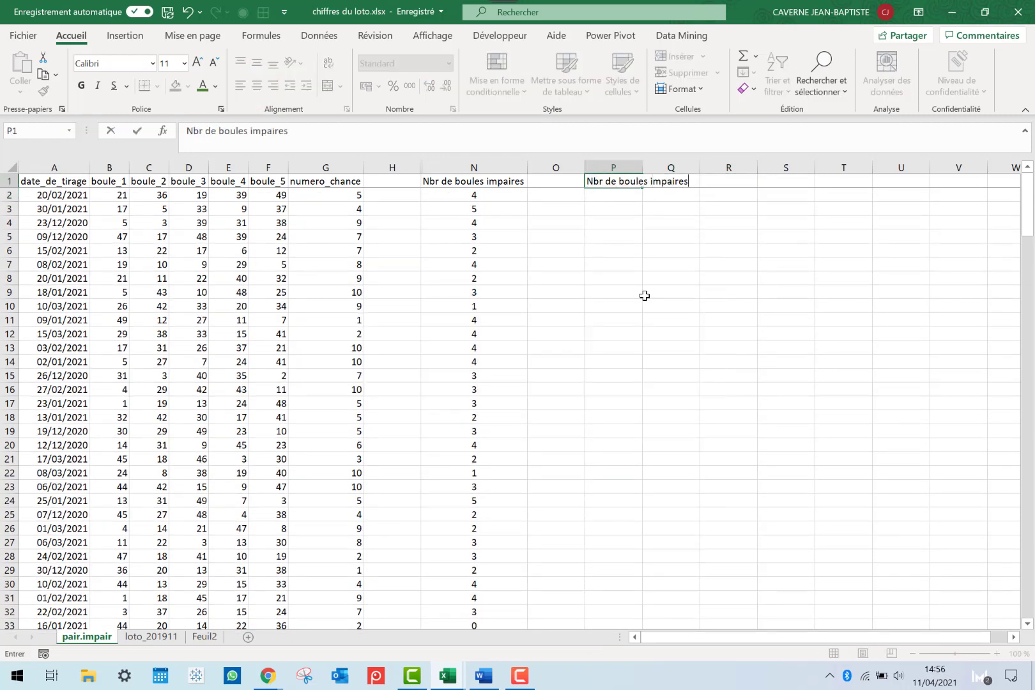
pyautogui.press('Return')
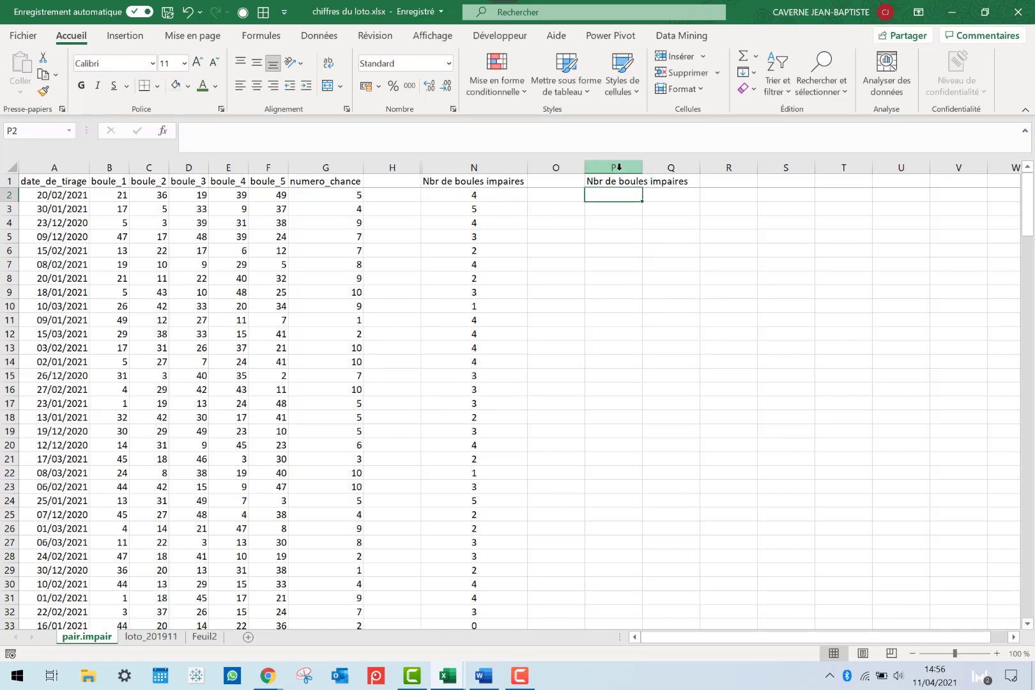
pyautogui.doubleClick(642, 166)
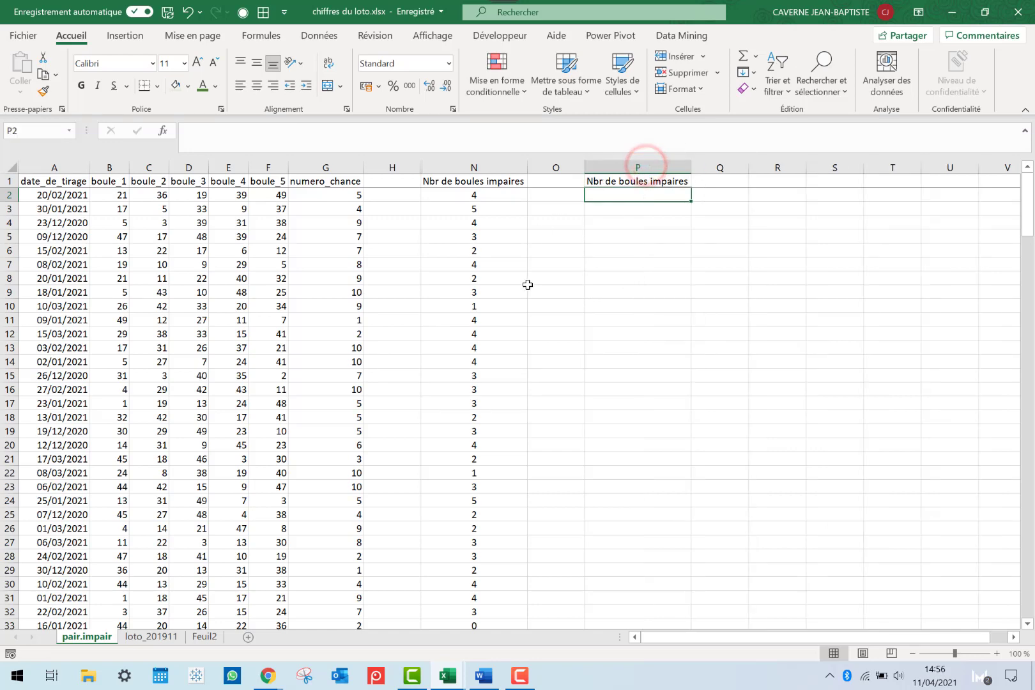
# List the possible odd-ball counts 0, 1, 2, 3, 4 and 5 in cells P2 to P7
pyautogui.write('0')
pyautogui.press('Return')
pyautogui.write('1')
pyautogui.press('Return')
pyautogui.write('2')
pyautogui.press('Return')
pyautogui.write('3')
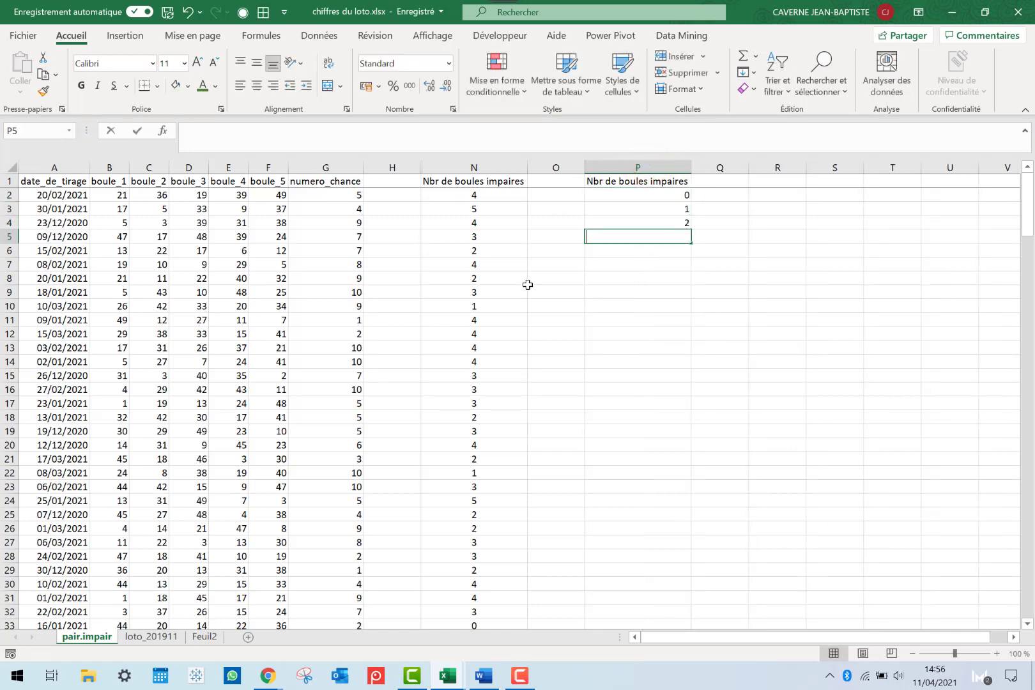
pyautogui.press('Return')
pyautogui.write('4')
pyautogui.press('Return')
pyautogui.write('5')
pyautogui.press('Return')
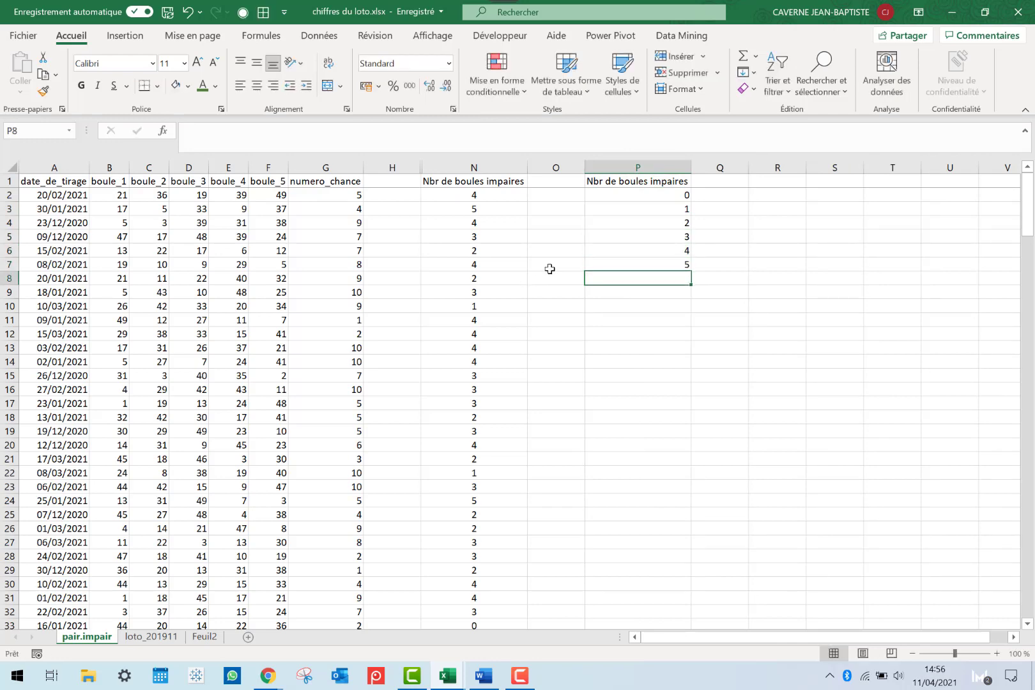
pyautogui.press('Up')
pyautogui.click(674, 209)
pyautogui.click(665, 224)
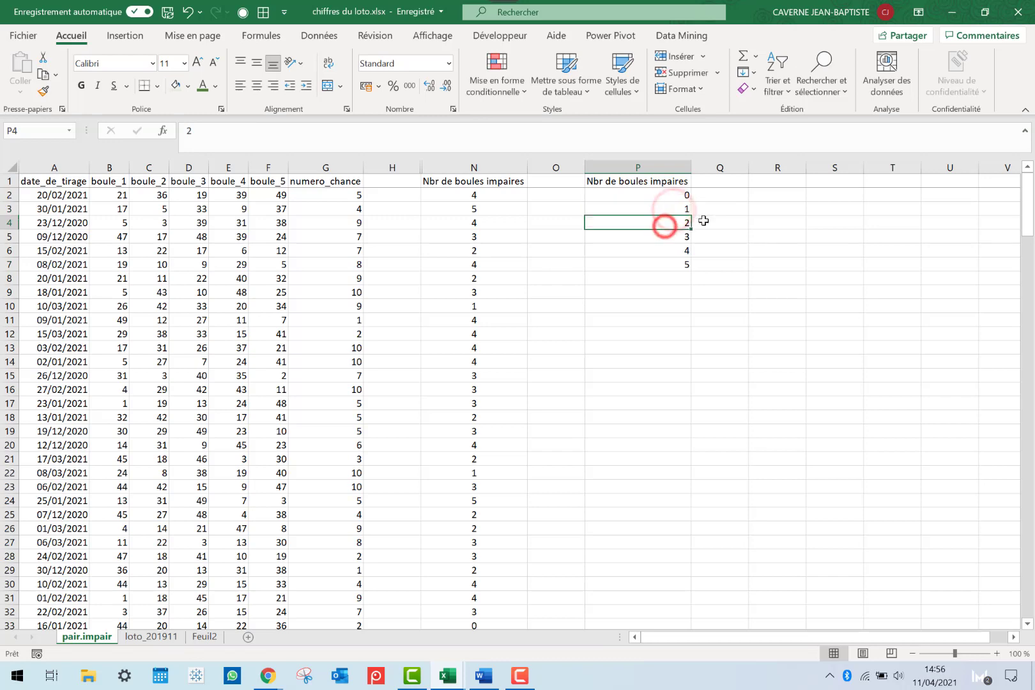
# Enter the header "Nbr" in cell Q1 beside the list of possible counts
pyautogui.click(735, 182)
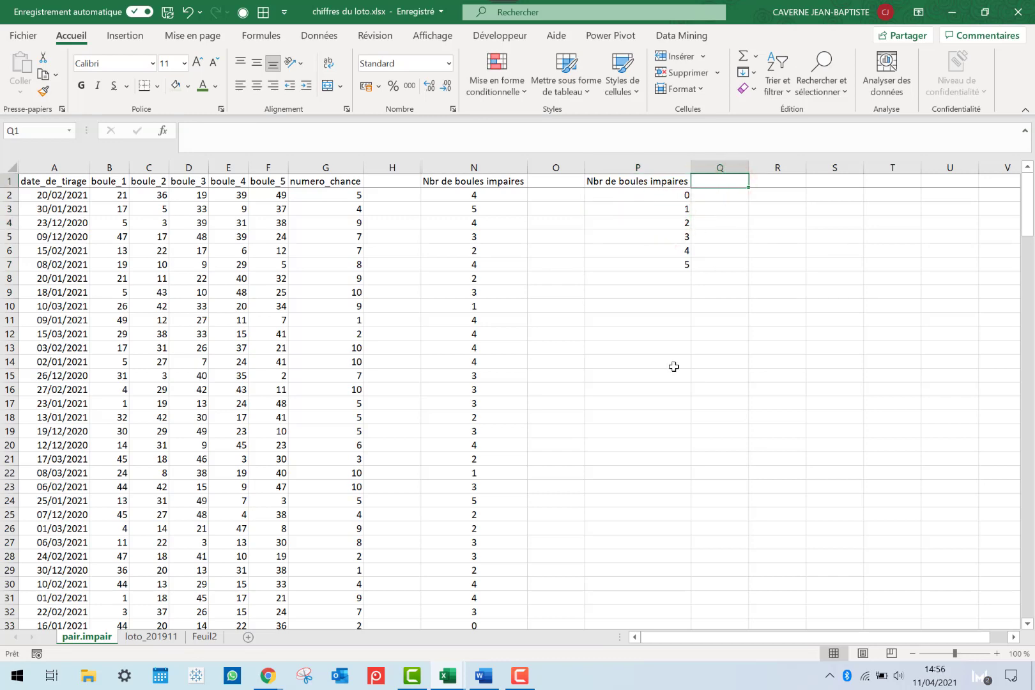
pyautogui.write('Nbr')
pyautogui.press('Return')
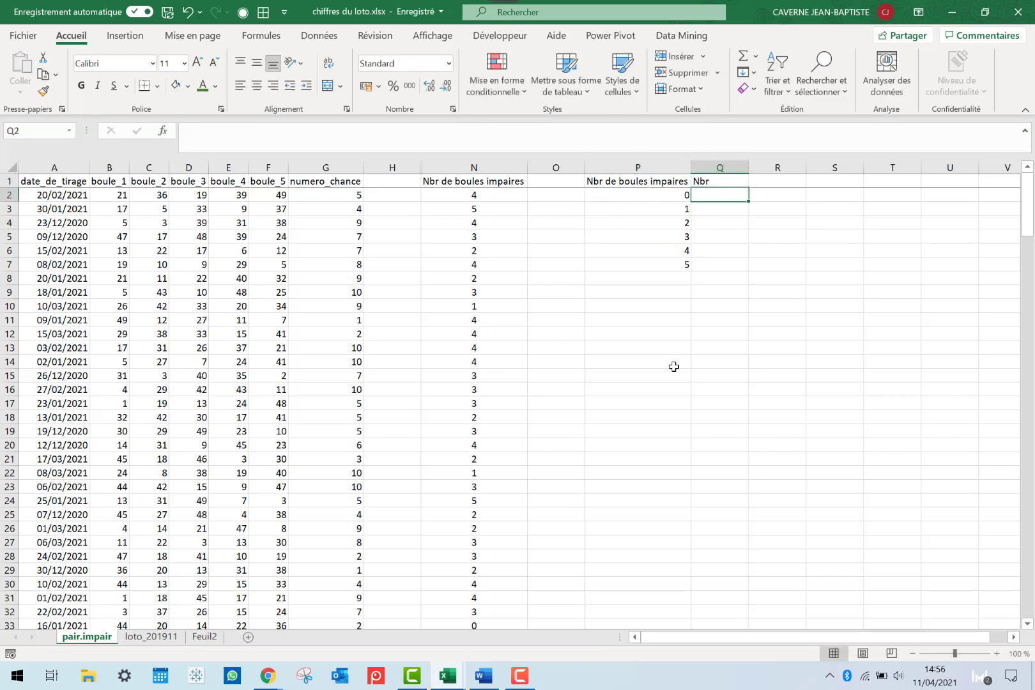
# Enter the formula =NB.SI($N$2:$N$216;P2) in Q2 to count the draws with that number of odd balls
pyautogui.write('=nb.si(')
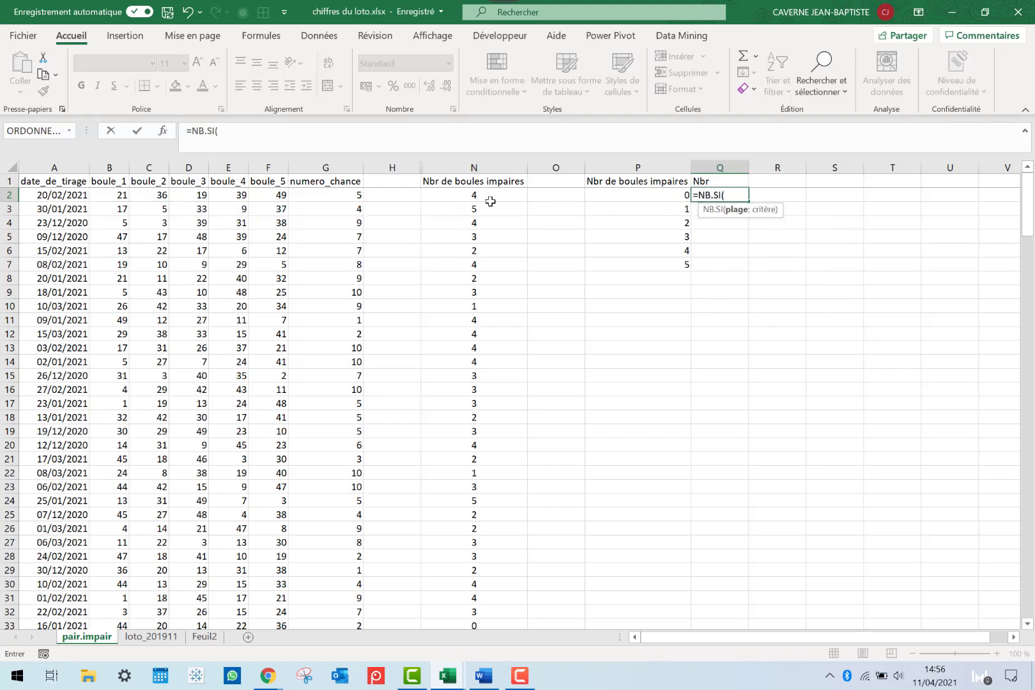
pyautogui.click(490, 196)
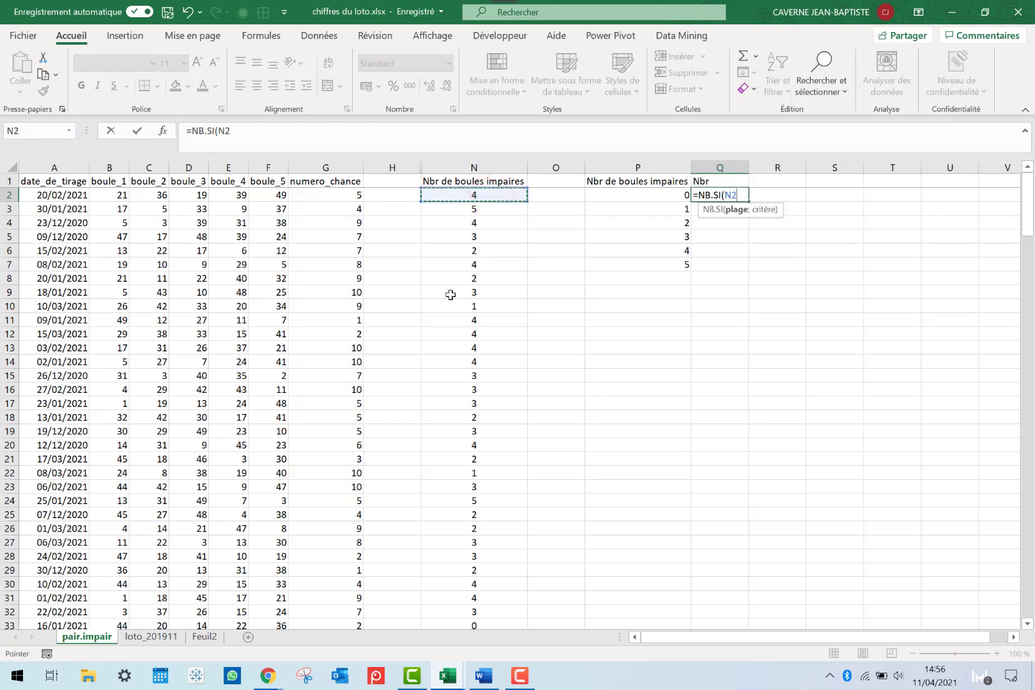
pyautogui.hotkey('ctrl', 'shift', 'Down')
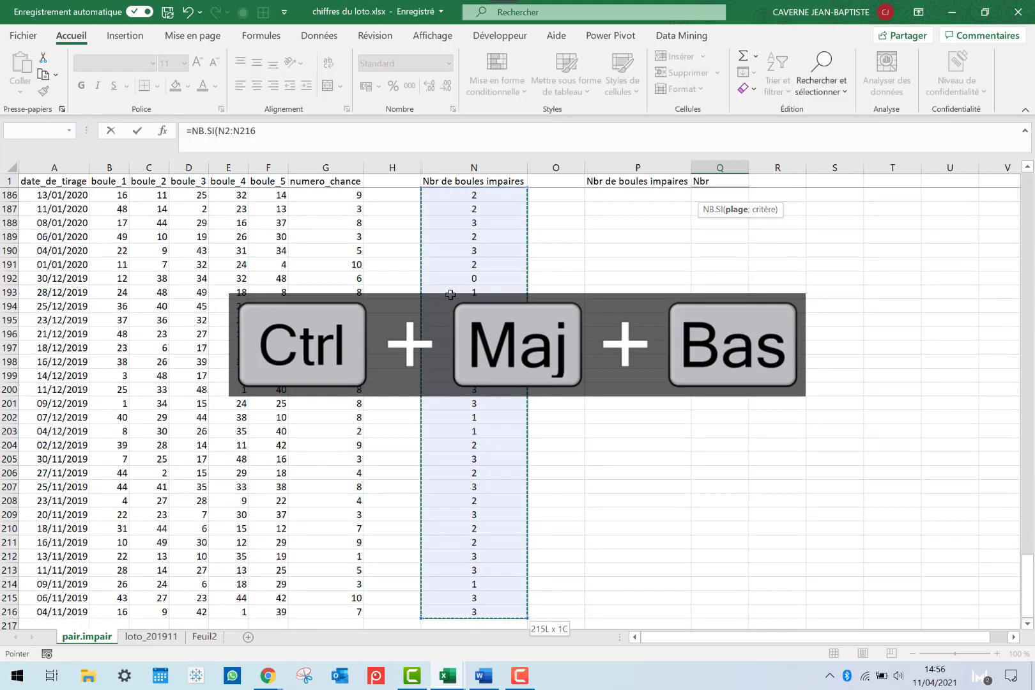
pyautogui.press('F4')
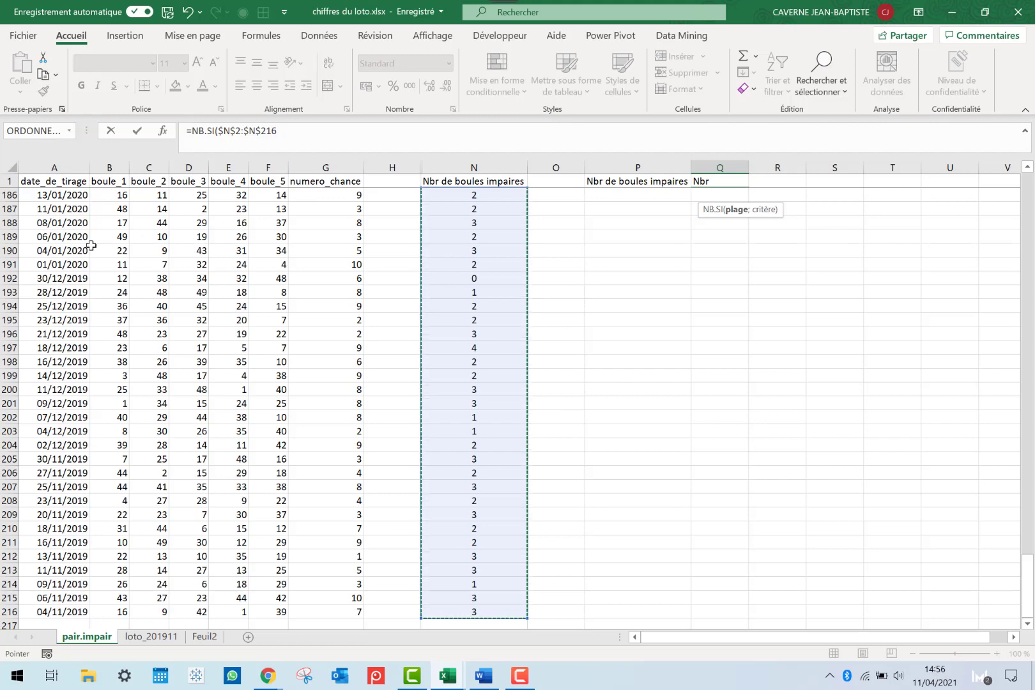
pyautogui.write(';')
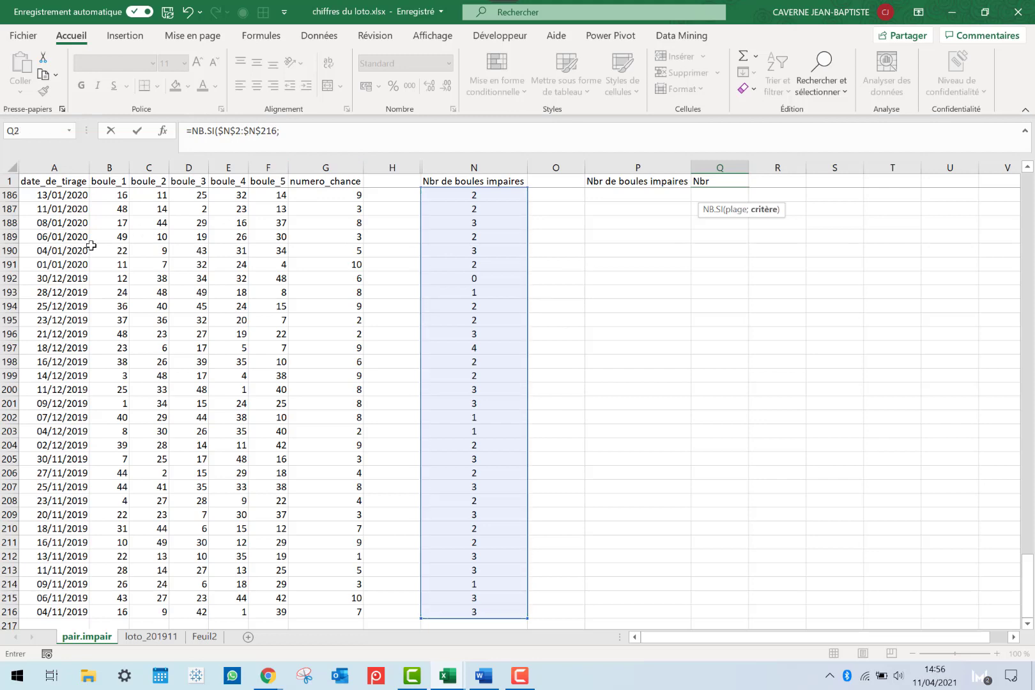
pyautogui.press('Left')
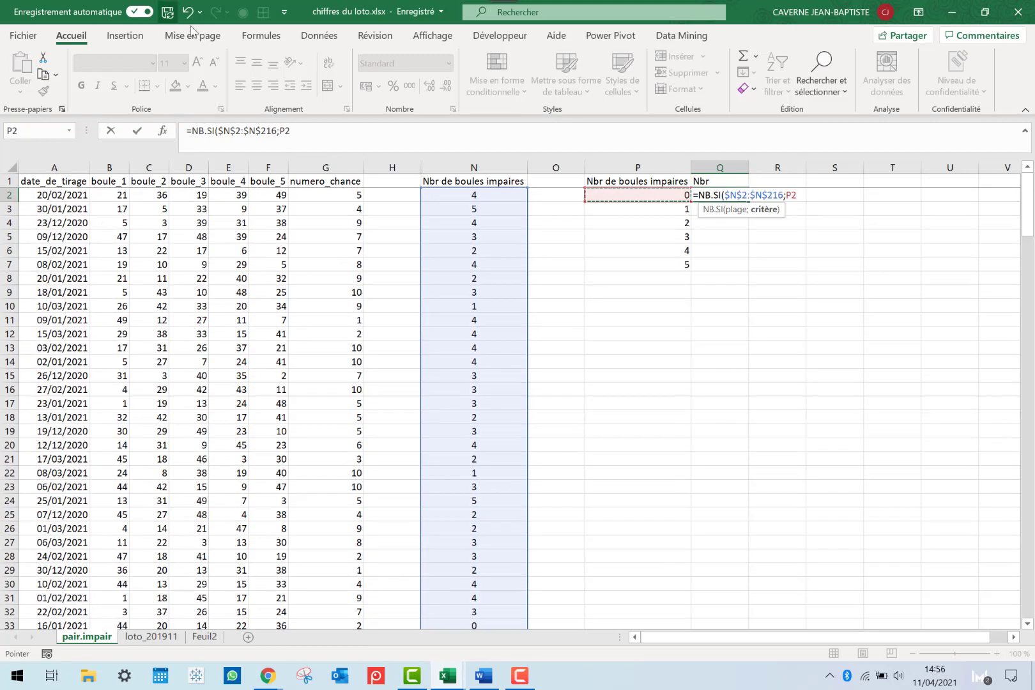
pyautogui.hotkey('ctrl', 'Return')
pyautogui.press('Return')
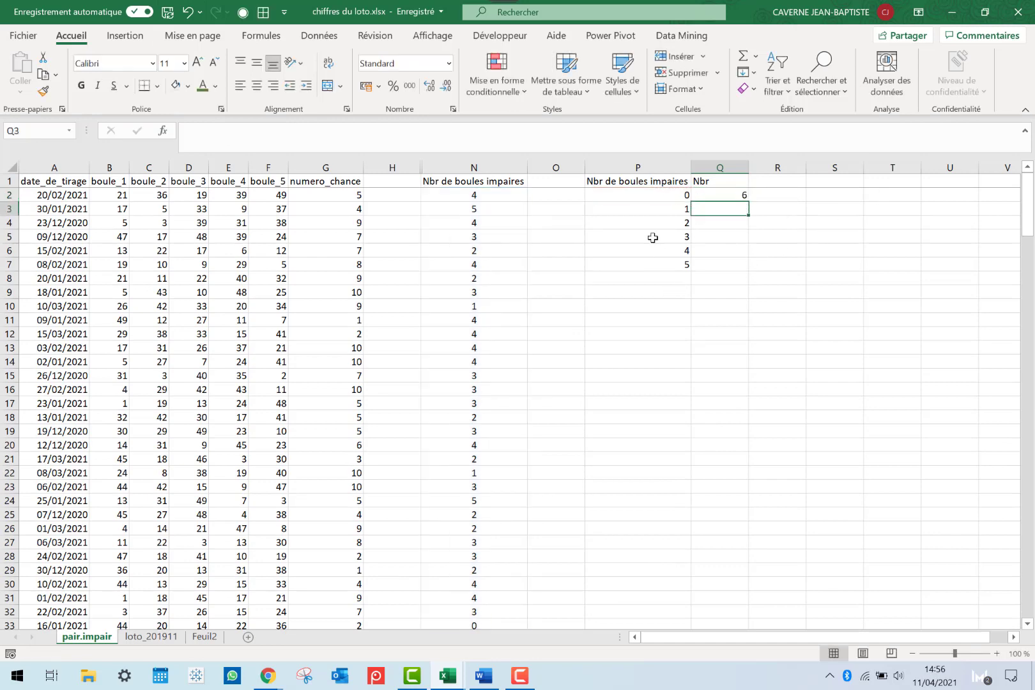
# Check the counted range N2:N216 against the Q2 formula and copy that formula down to Q7
pyautogui.click(732, 194)
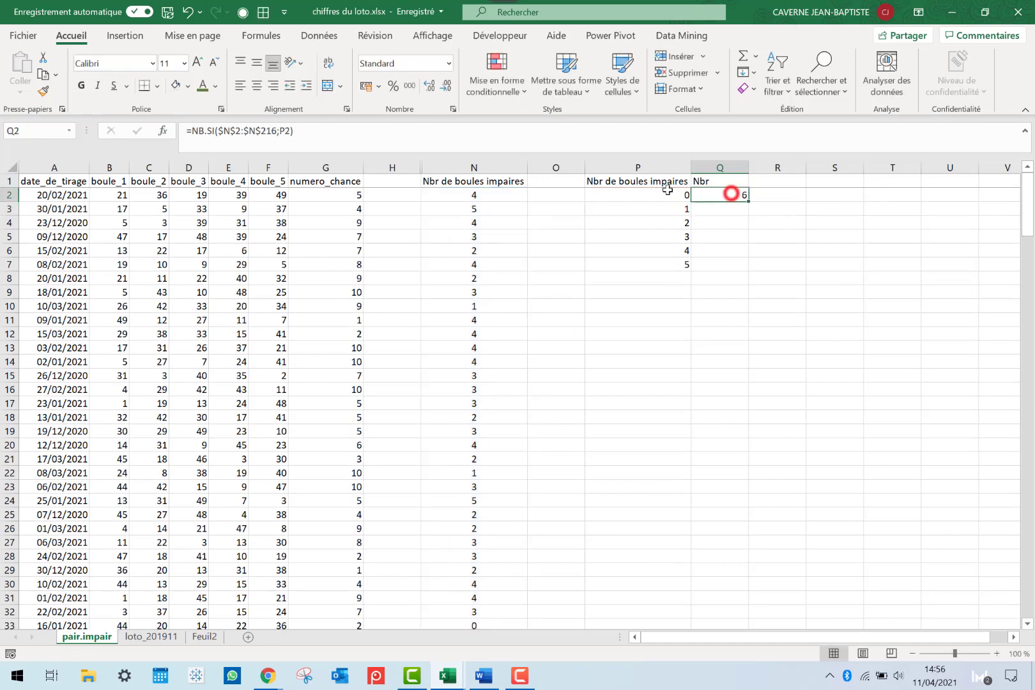
pyautogui.click(500, 194)
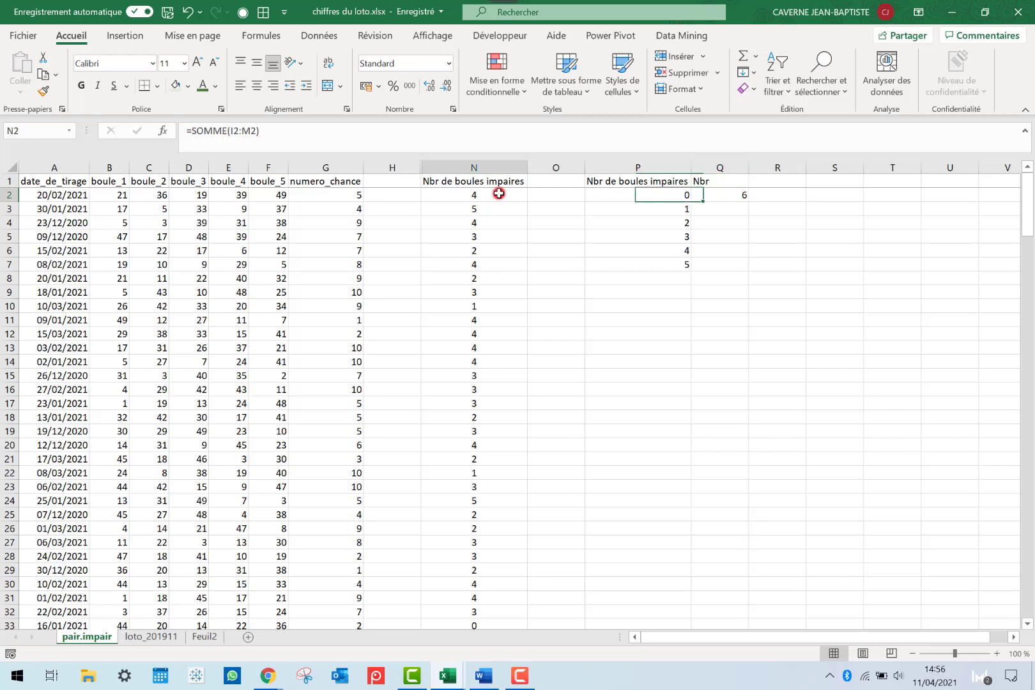
pyautogui.hotkey('ctrl', 'shift', 'Down')
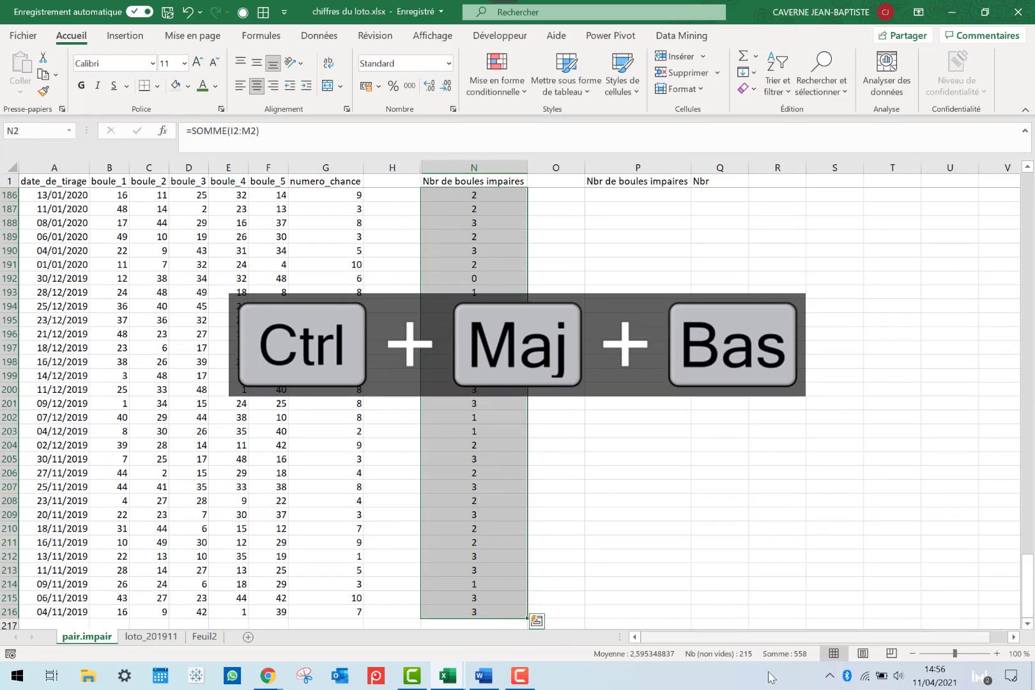
pyautogui.click(757, 509)
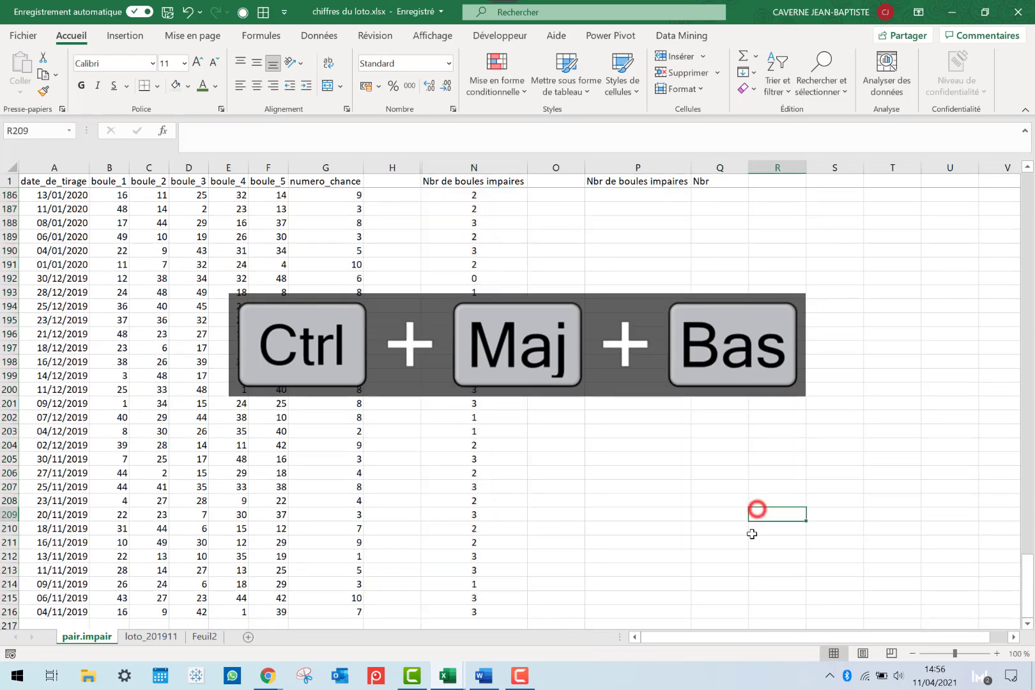
pyautogui.hotkey('ctrl', 'Up')
pyautogui.press('Down')
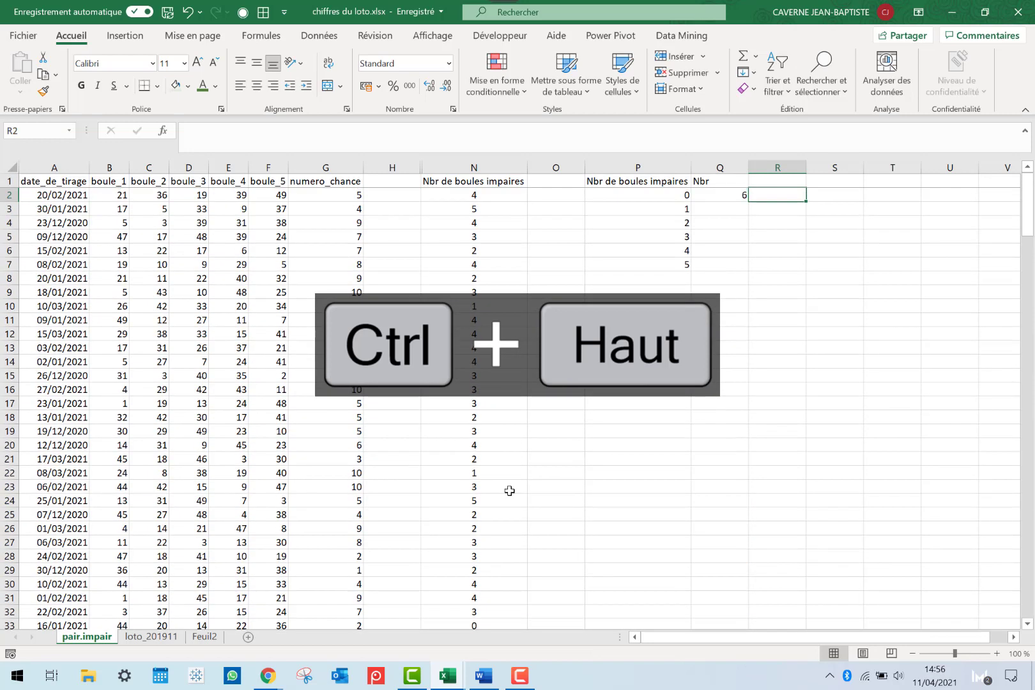
pyautogui.click(743, 192)
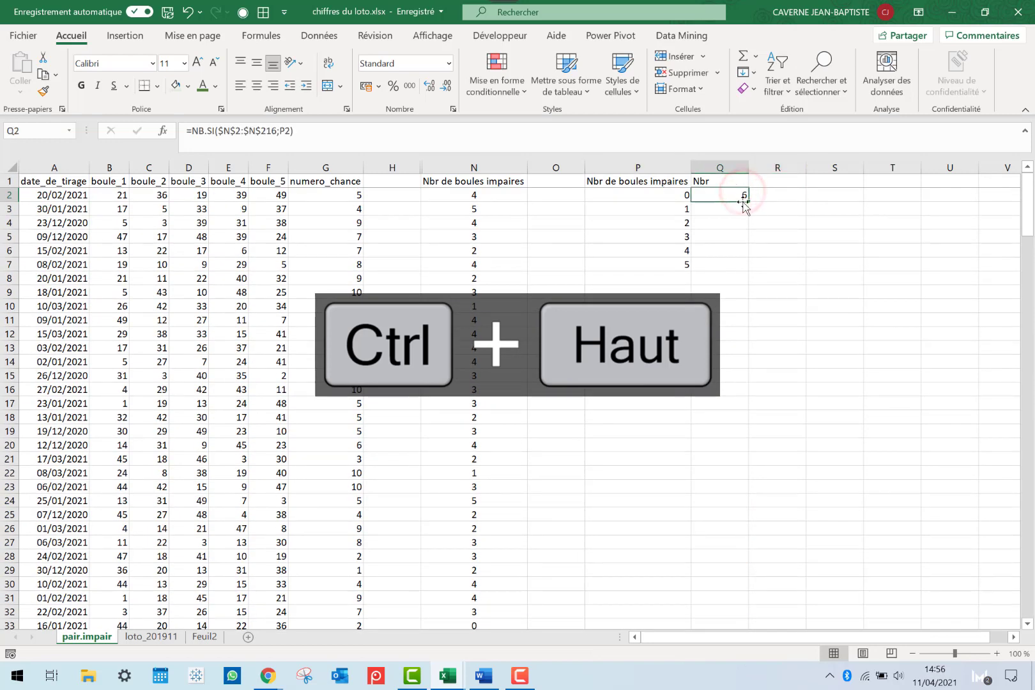
pyautogui.moveTo(748, 202); pyautogui.dragTo(747, 275)
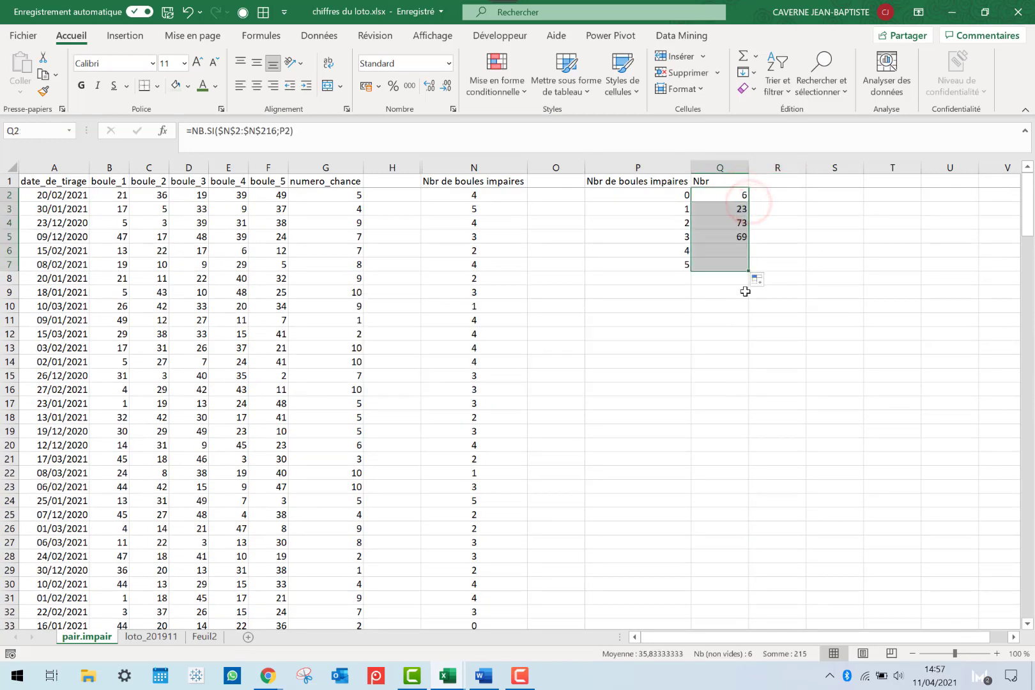
# Examine the frequencies in Q2:Q7, comparing the extreme counts 0 and 5 with the counts 2 and 3
pyautogui.click(736, 193)
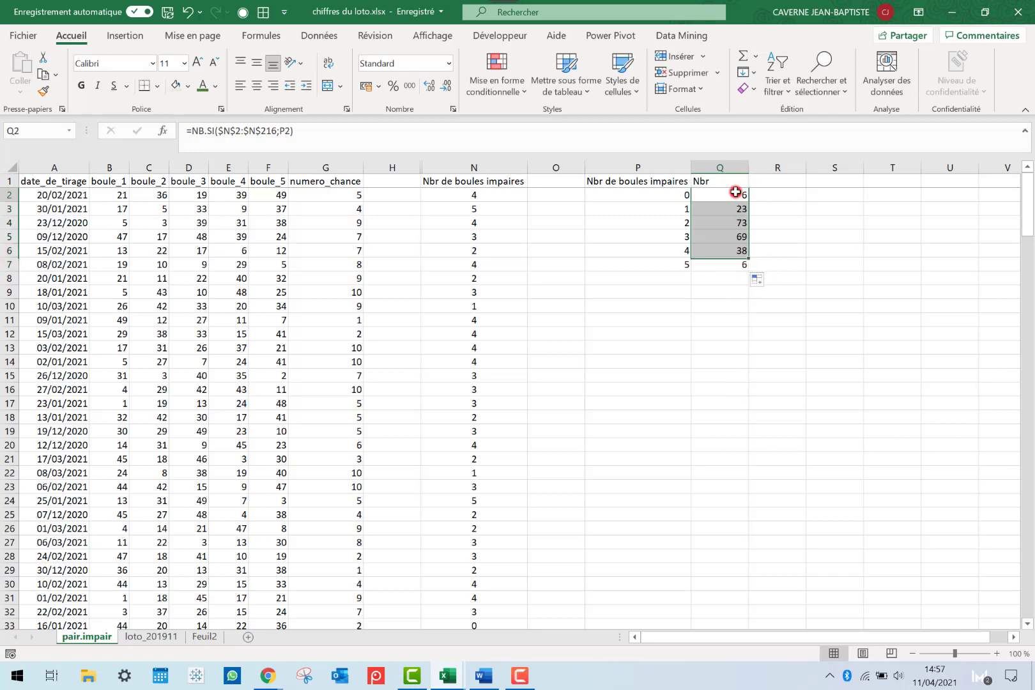
pyautogui.click(654, 202)
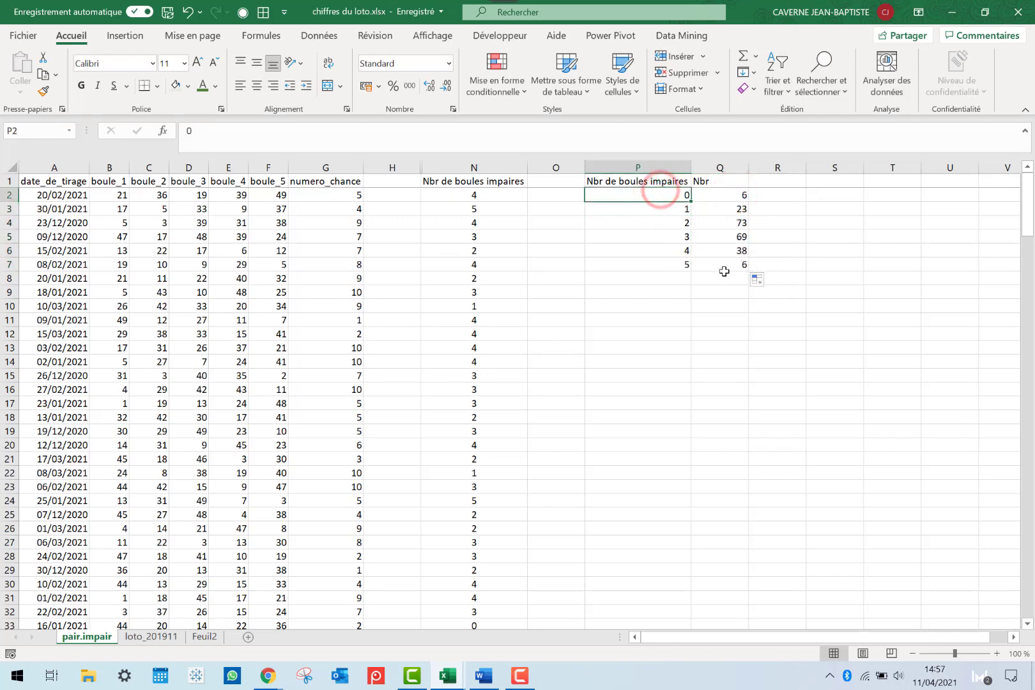
pyautogui.click(728, 262)
pyautogui.click(686, 264)
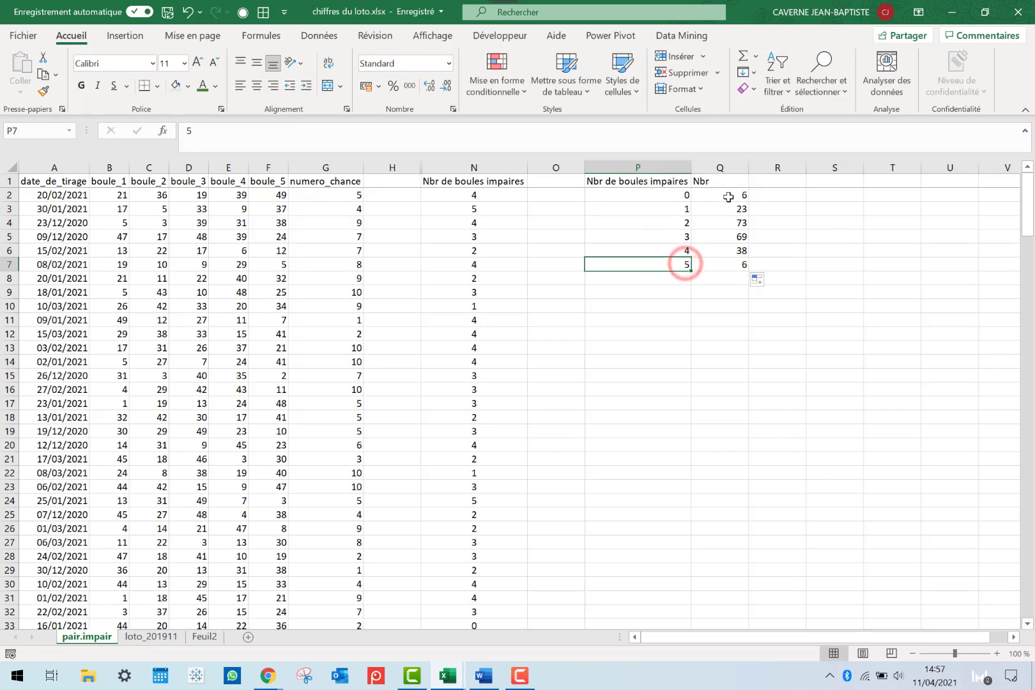
pyautogui.moveTo(734, 200); pyautogui.dragTo(735, 264)
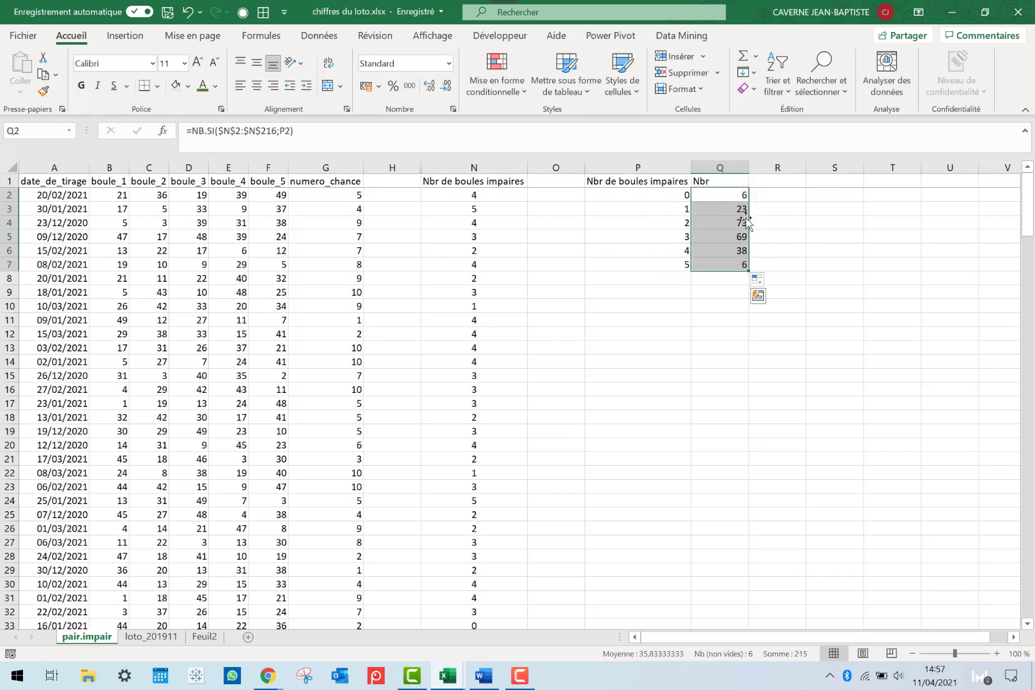
pyautogui.moveTo(658, 225); pyautogui.dragTo(719, 240)
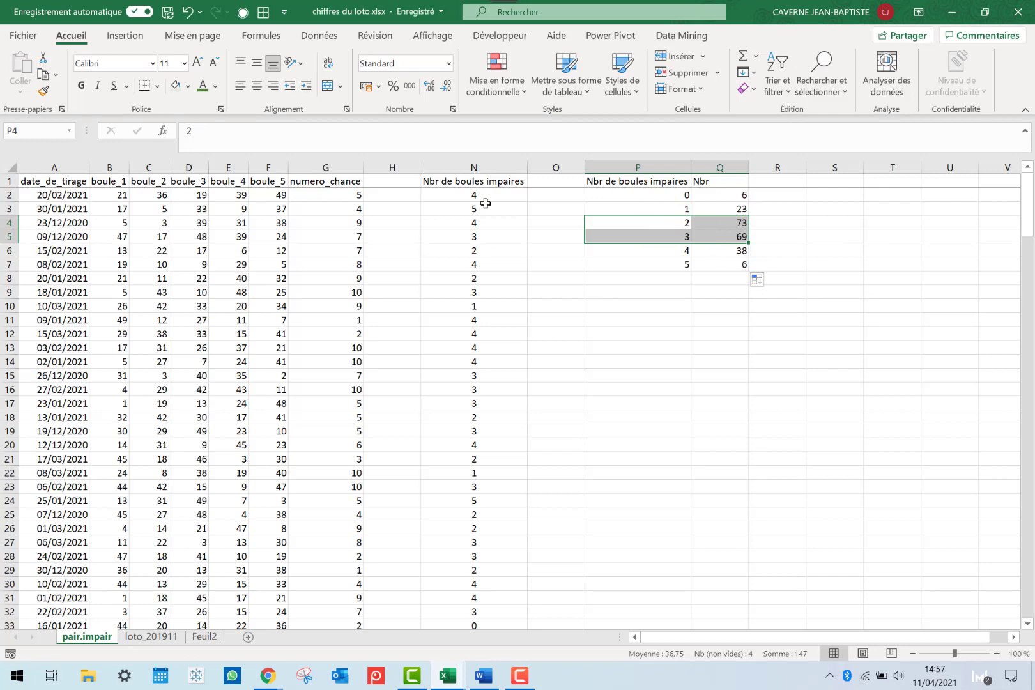
pyautogui.click(489, 207)
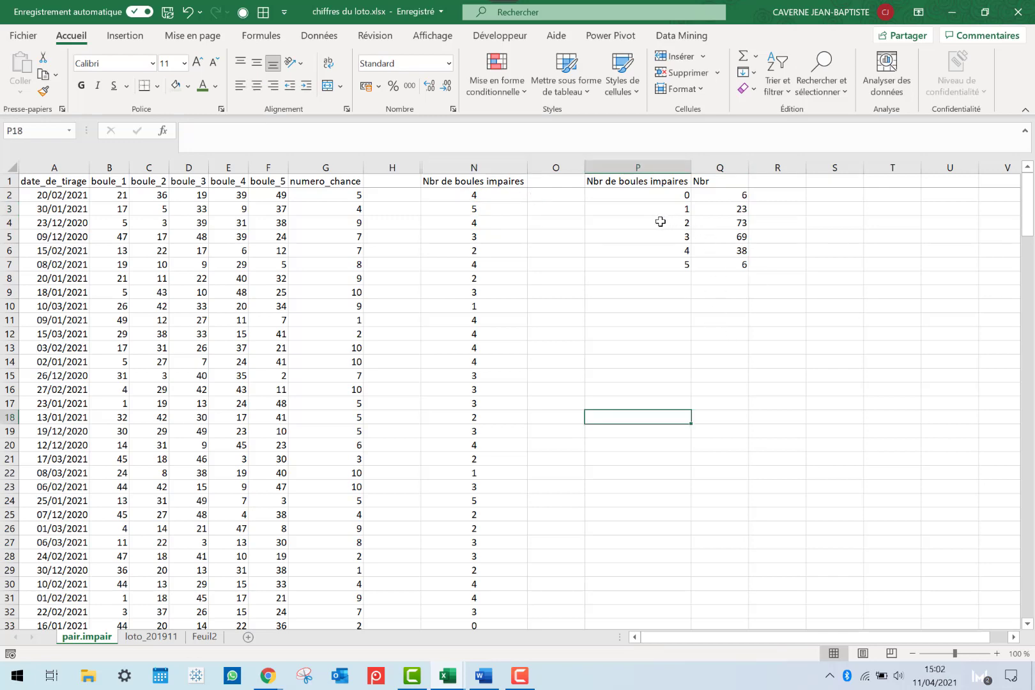
# Enter the header "%" in cell R1 beside the frequency column
pyautogui.click(767, 183)
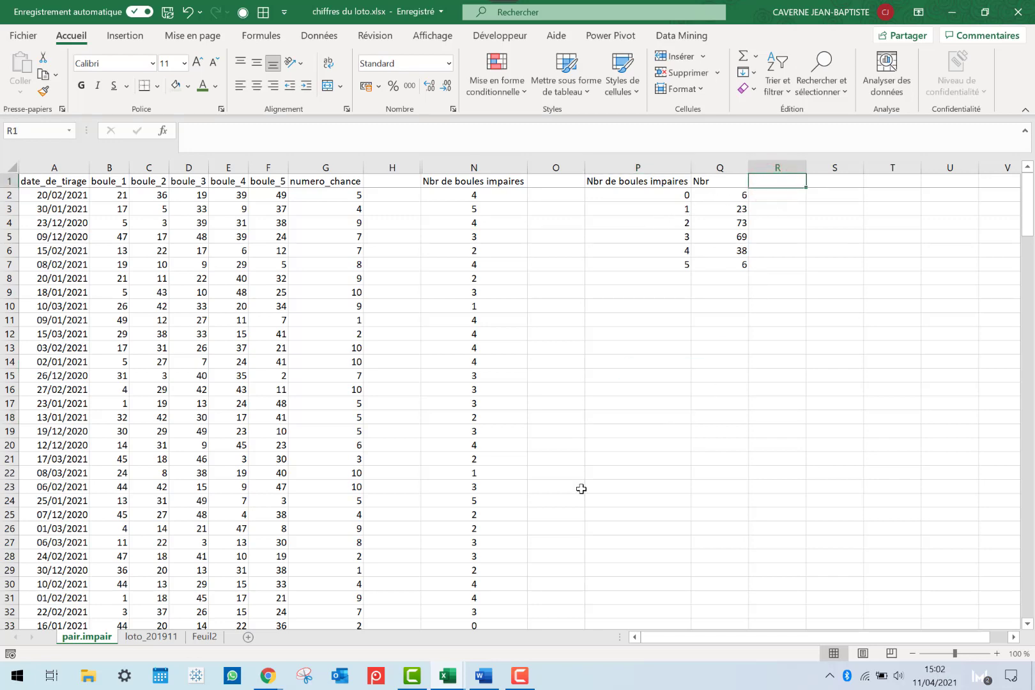
pyautogui.write('%')
pyautogui.press('Return')
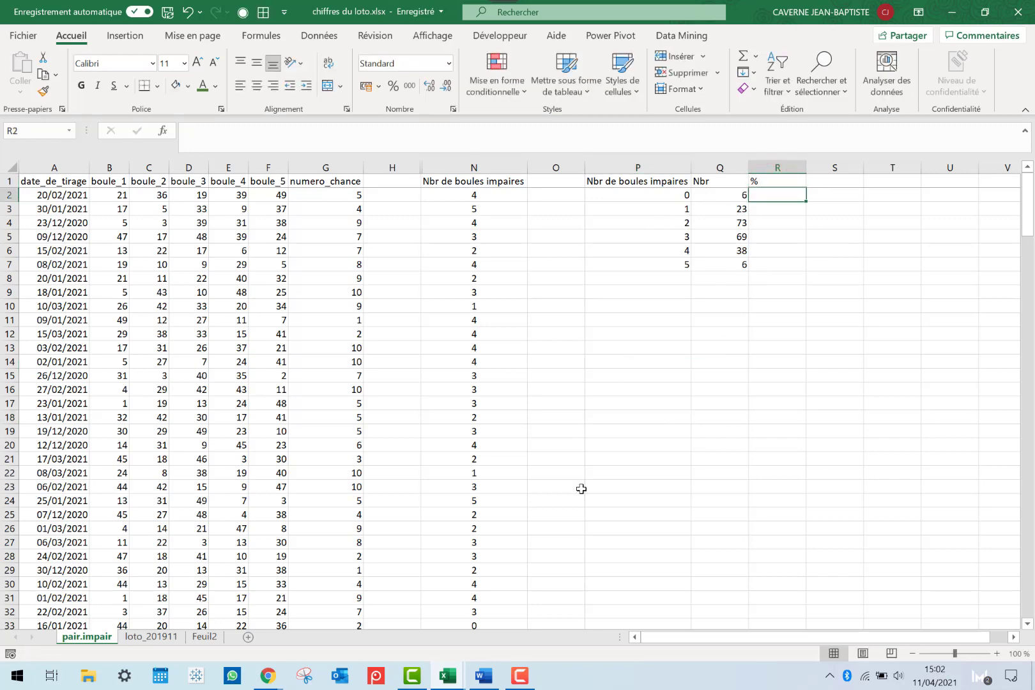
# Enter the formula =Q2/SOMME($Q$2:$Q$7) in R2 to compute each count's share of all draws
pyautogui.write('=')
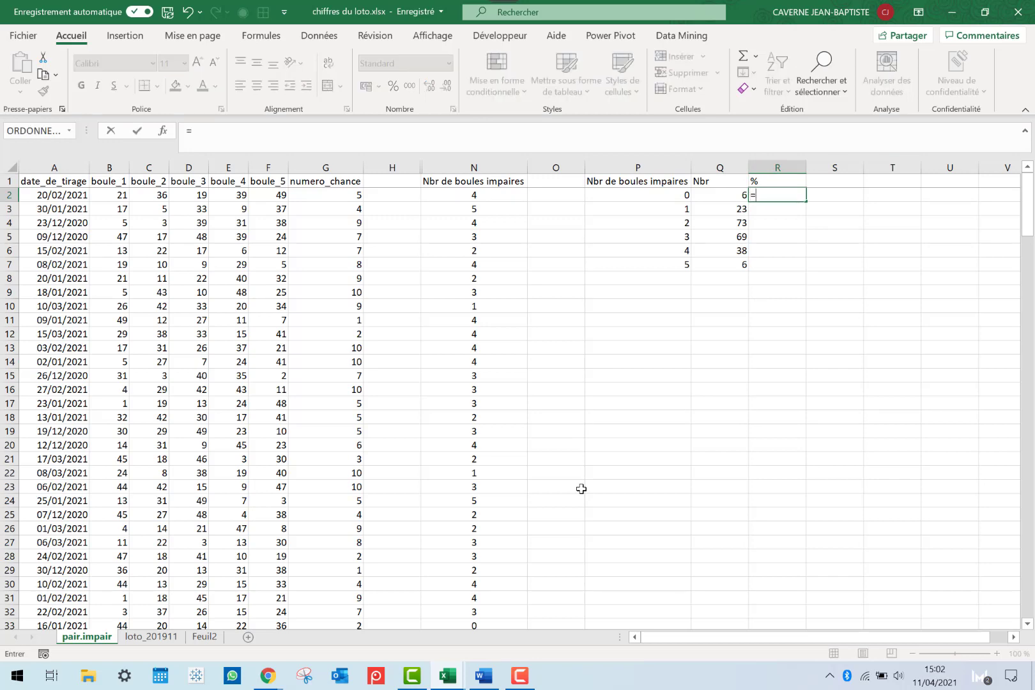
pyautogui.press('Left')
pyautogui.write('/SOMME(')
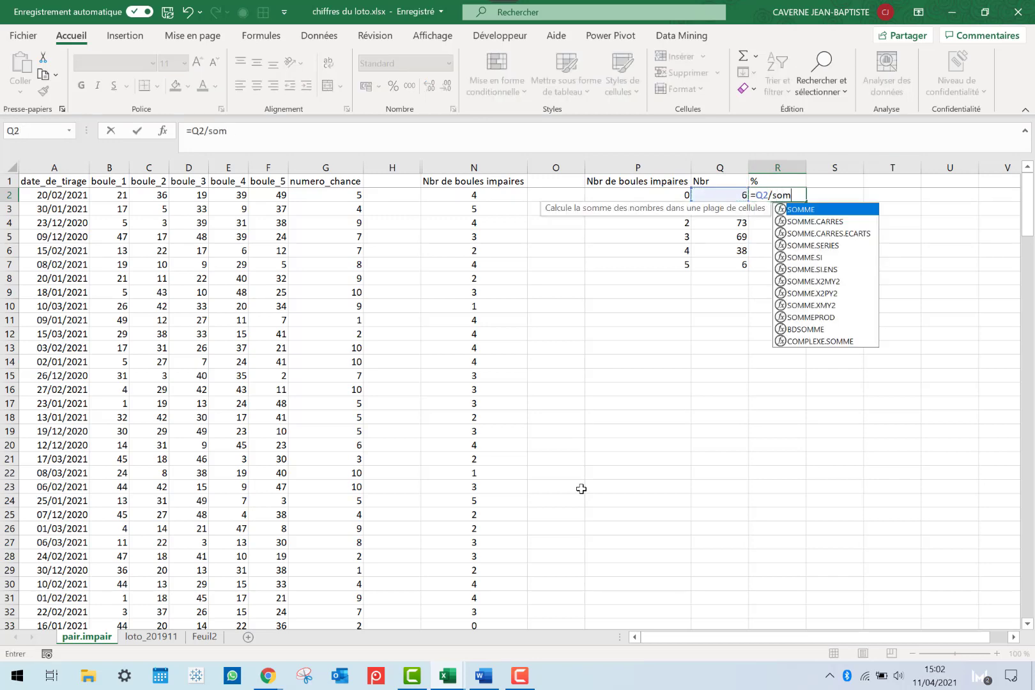
pyautogui.moveTo(720, 195); pyautogui.dragTo(729, 264)
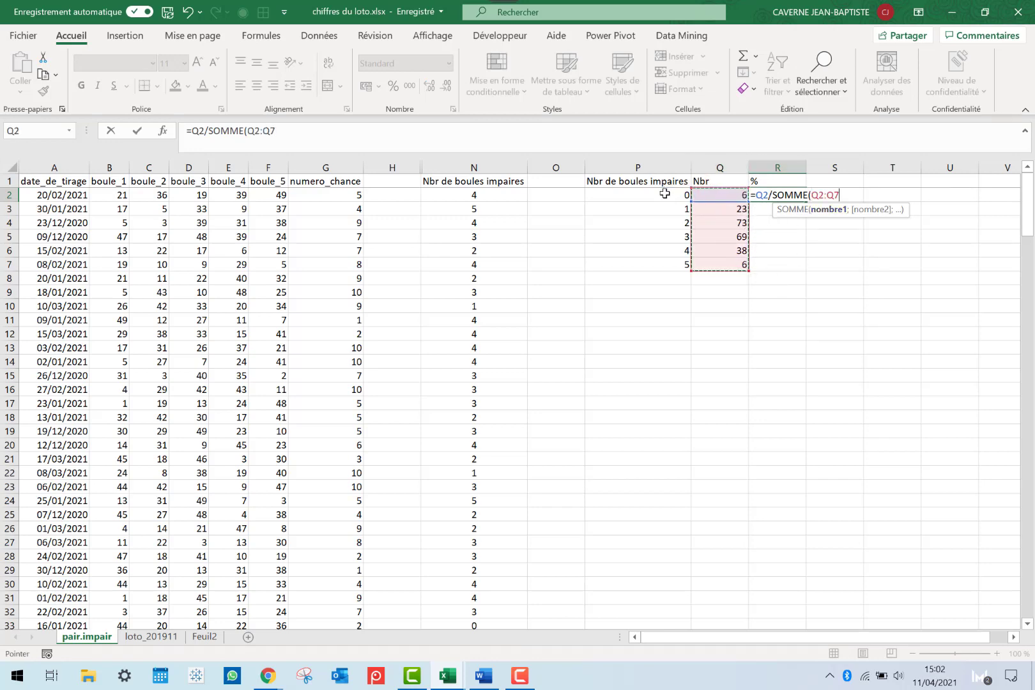
pyautogui.press('F4')
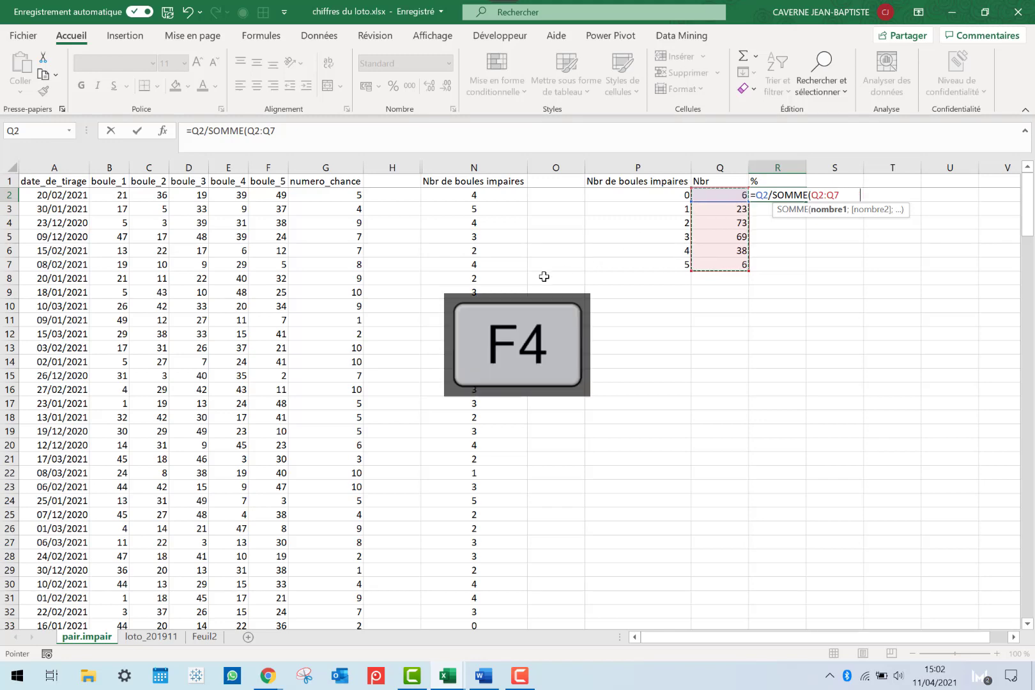
pyautogui.write(')')
pyautogui.press('Return')
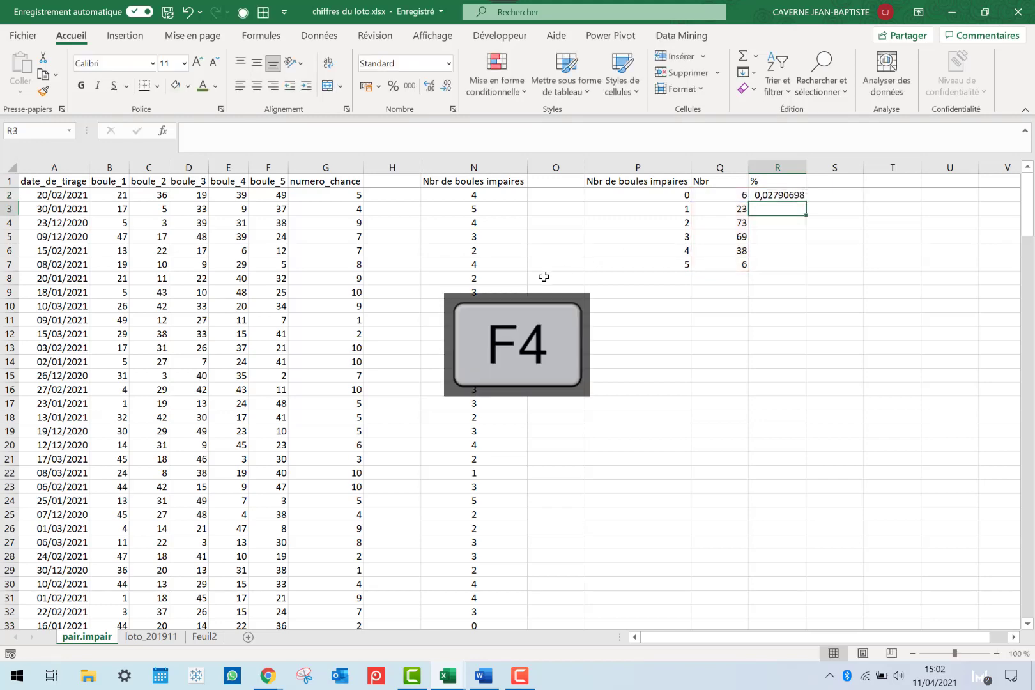
# Copy the R2 share formula down to R7 and format R2:R7 as percentages
pyautogui.click(801, 195)
pyautogui.doubleClick(806, 202)
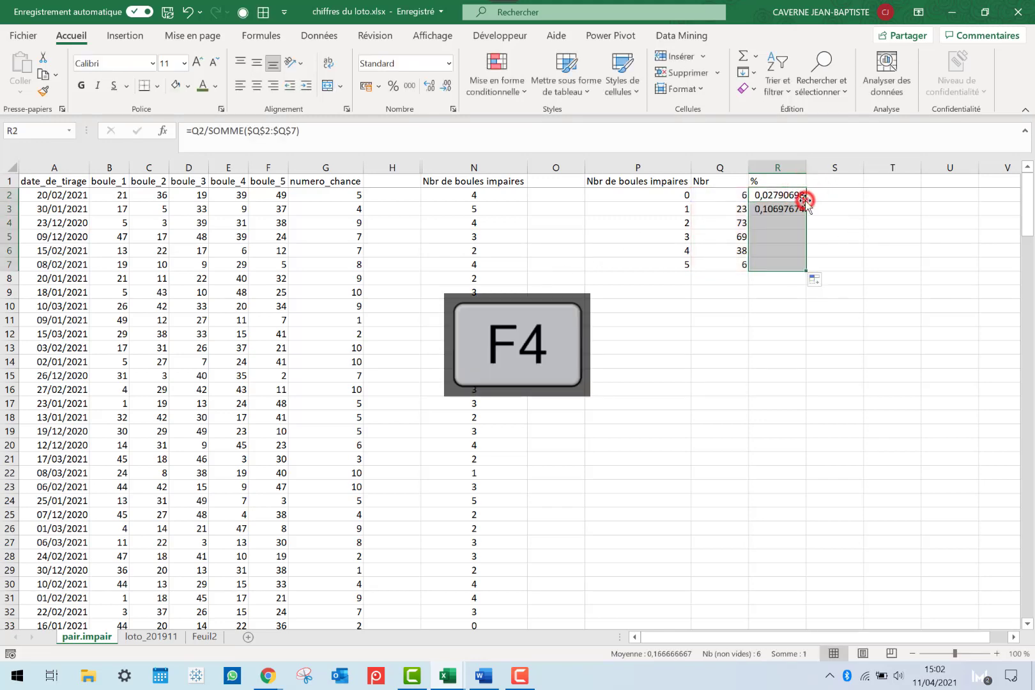
pyautogui.click(393, 85)
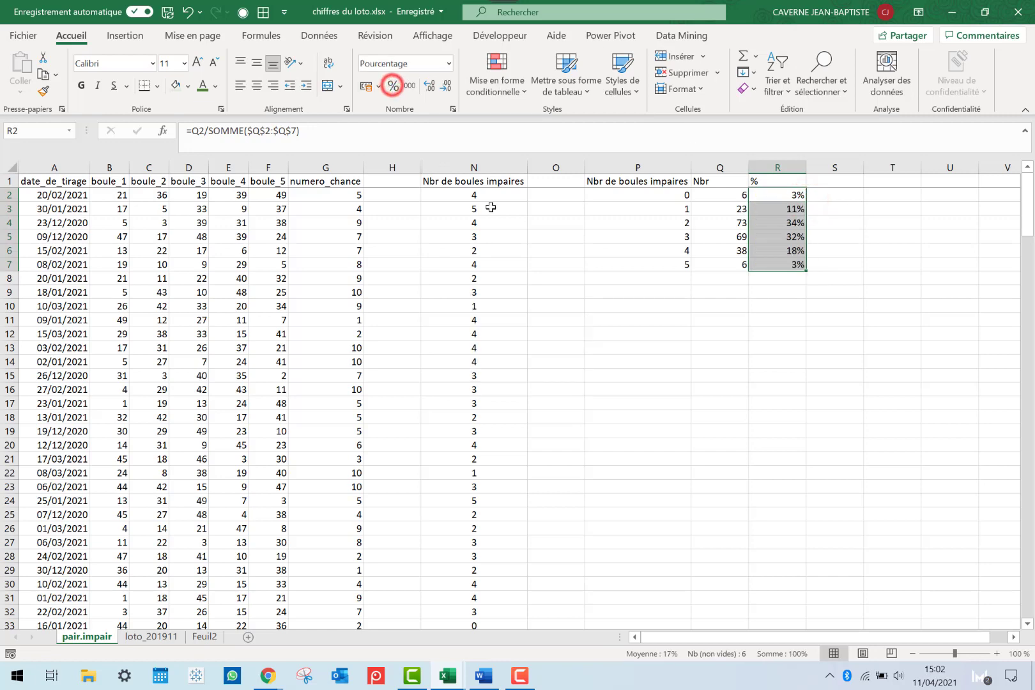
pyautogui.click(793, 223)
pyautogui.click(669, 221)
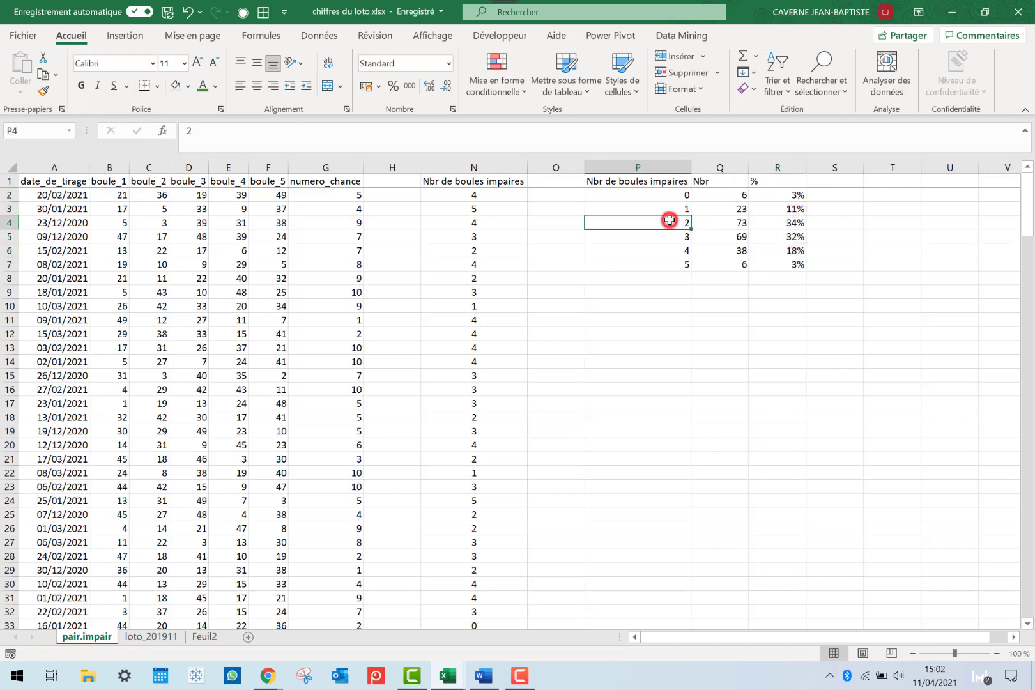
pyautogui.click(800, 263)
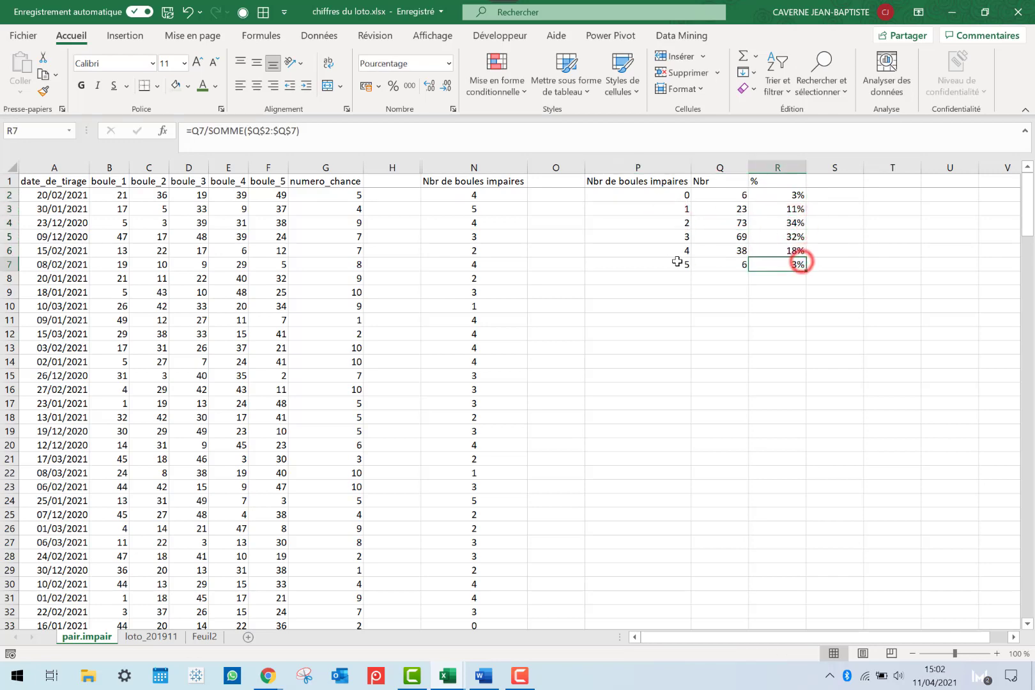
# List the sample odd numbers 5, 9, 15, 17 and 39 in cells P12 to P16
pyautogui.click(665, 336)
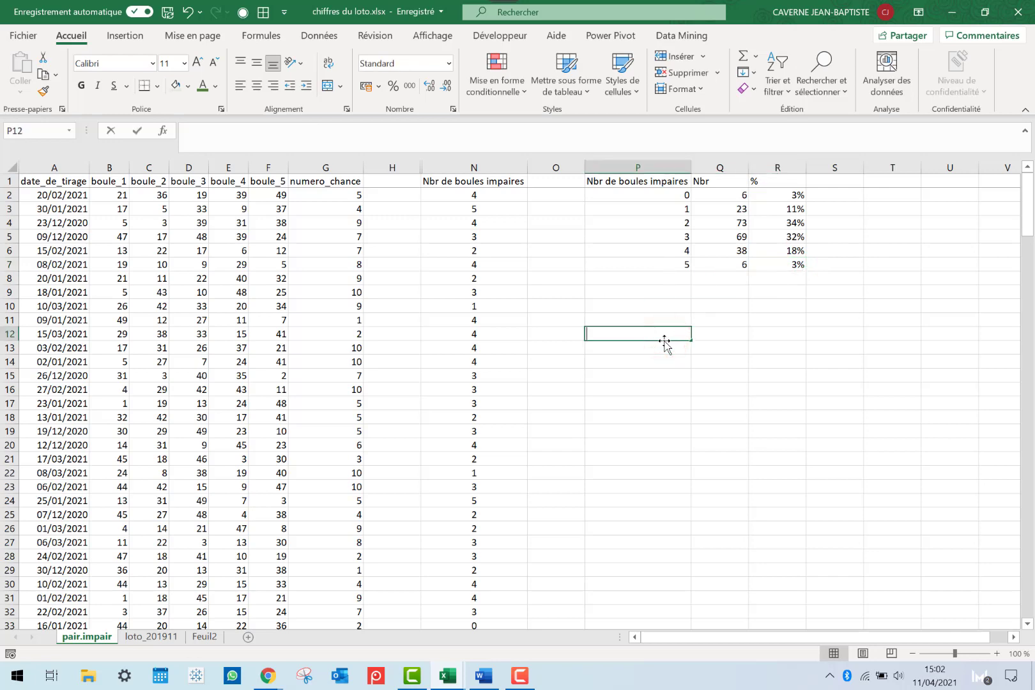
pyautogui.write('5')
pyautogui.press('Return')
pyautogui.write('9')
pyautogui.press('Return')
pyautogui.write('15')
pyautogui.press('Return')
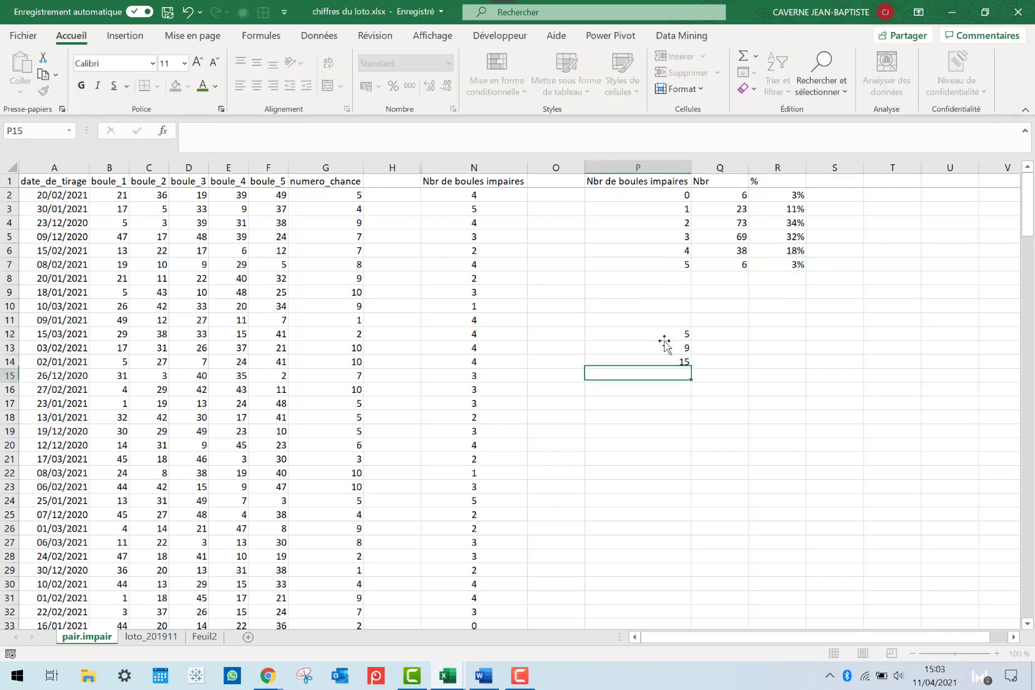
pyautogui.write('17')
pyautogui.press('Return')
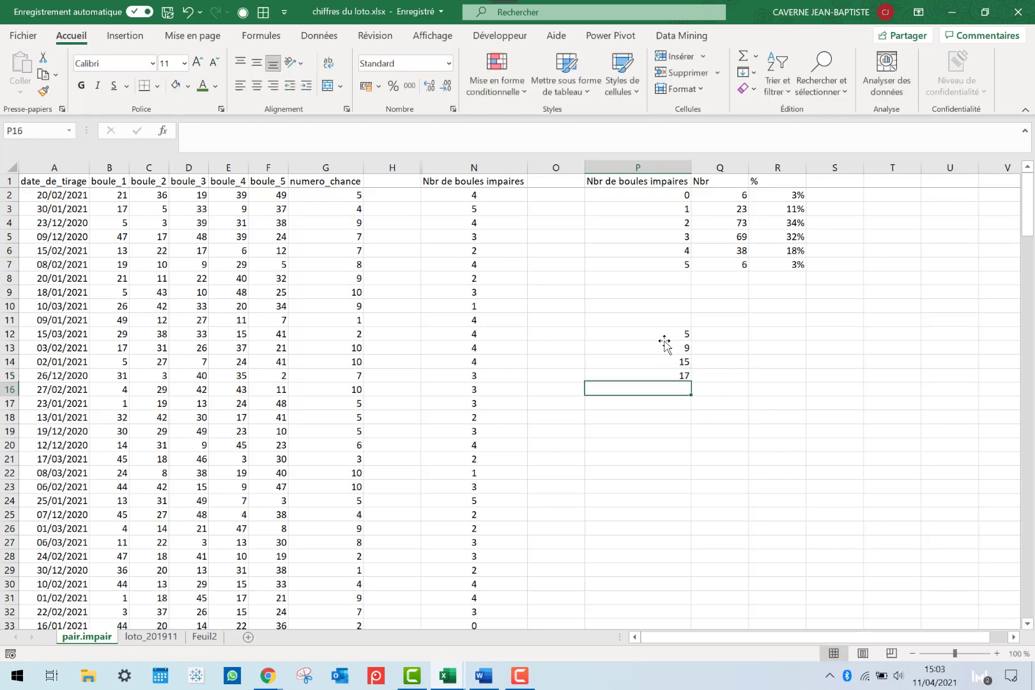
pyautogui.write('39')
pyautogui.press('Return')
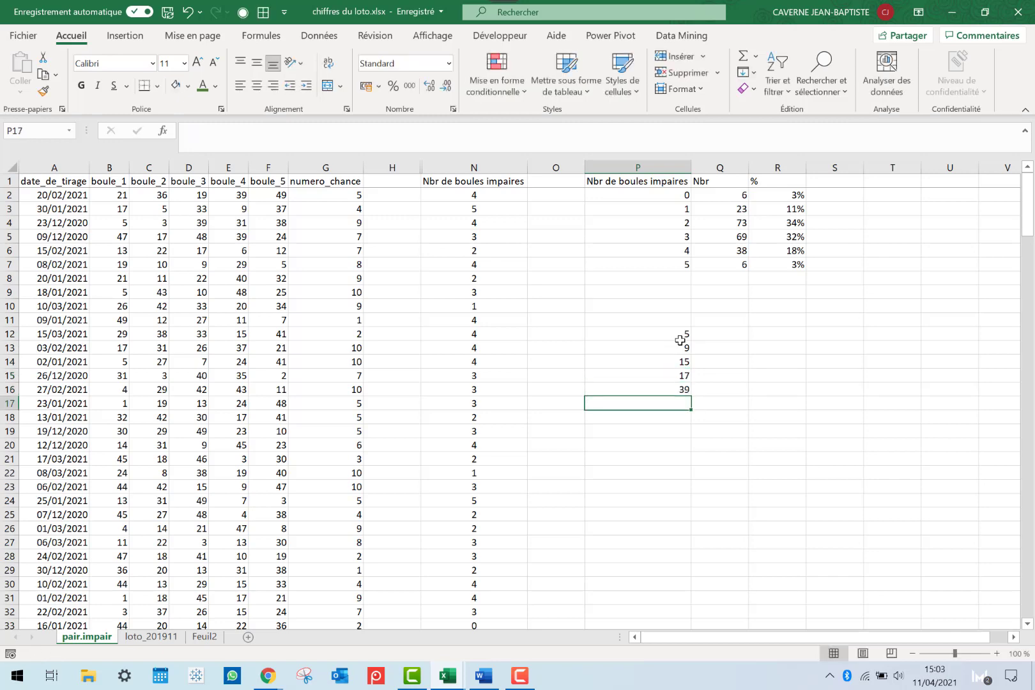
# Replace the last three sample numbers in P14 to P16 with the even numbers 16, 18 and 40
pyautogui.moveTo(679, 389); pyautogui.dragTo(677, 340)
pyautogui.click(794, 264)
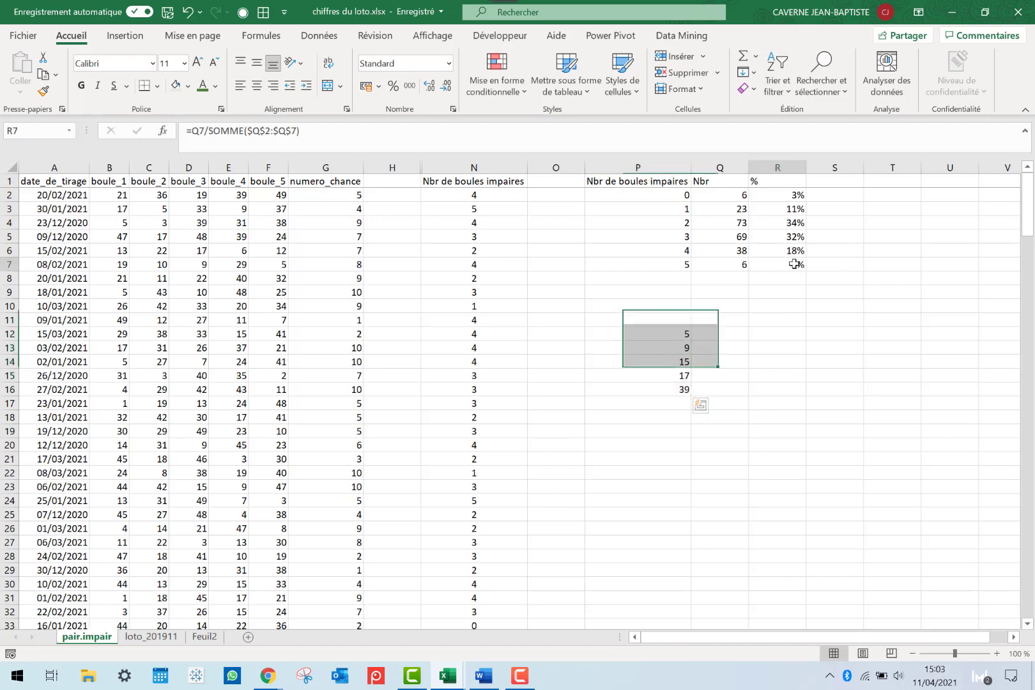
pyautogui.click(684, 362)
pyautogui.write('16')
pyautogui.press('Return')
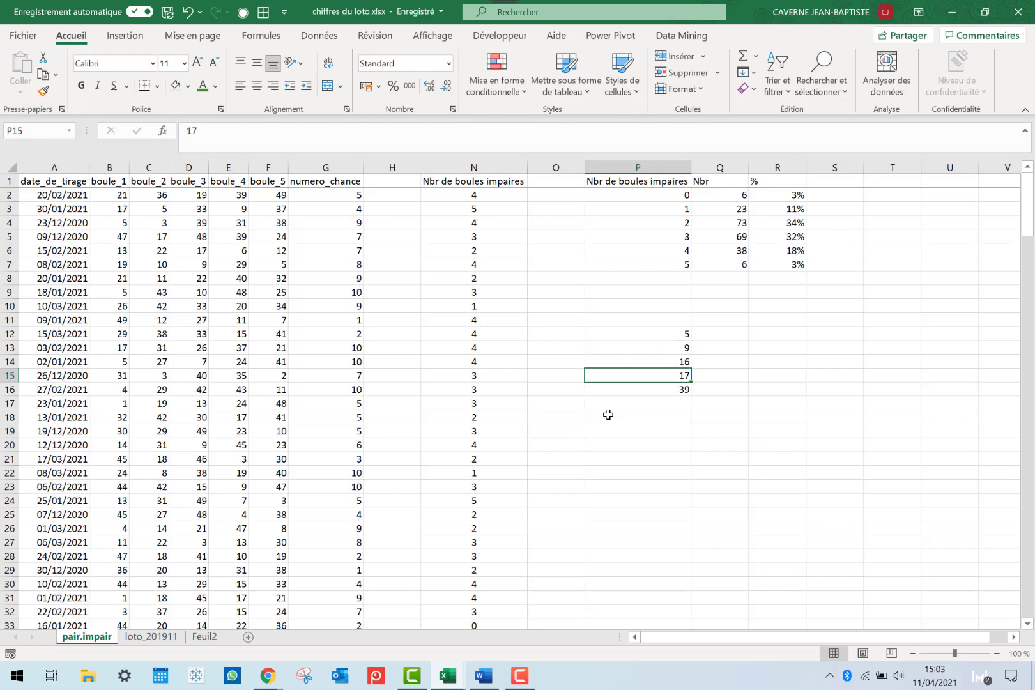
pyautogui.write('18')
pyautogui.press('Return')
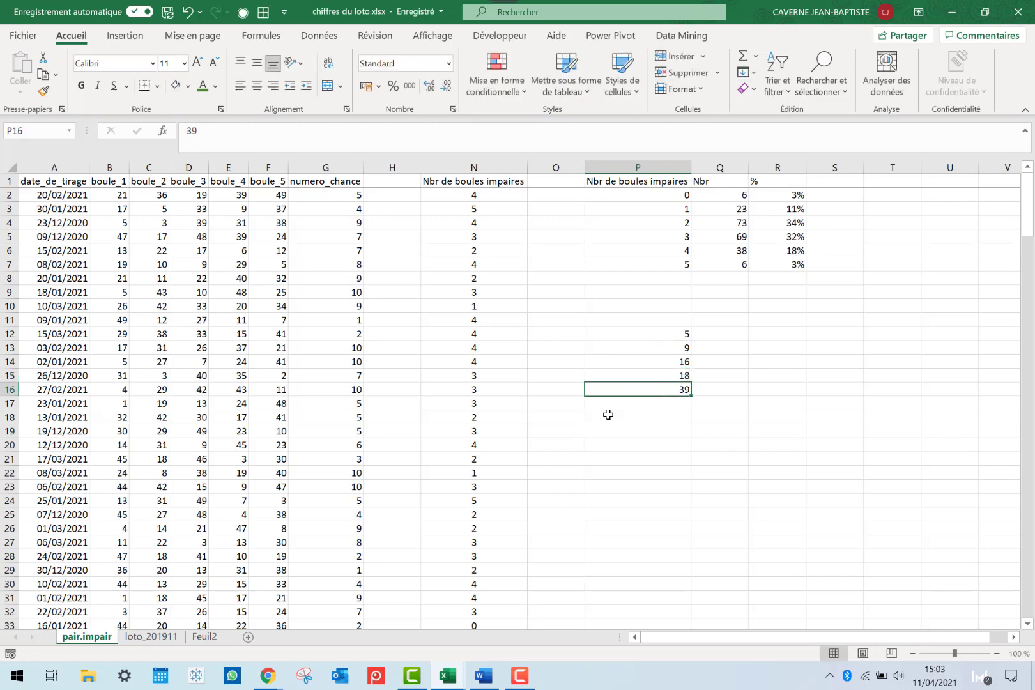
pyautogui.write('40')
pyautogui.press('Return')
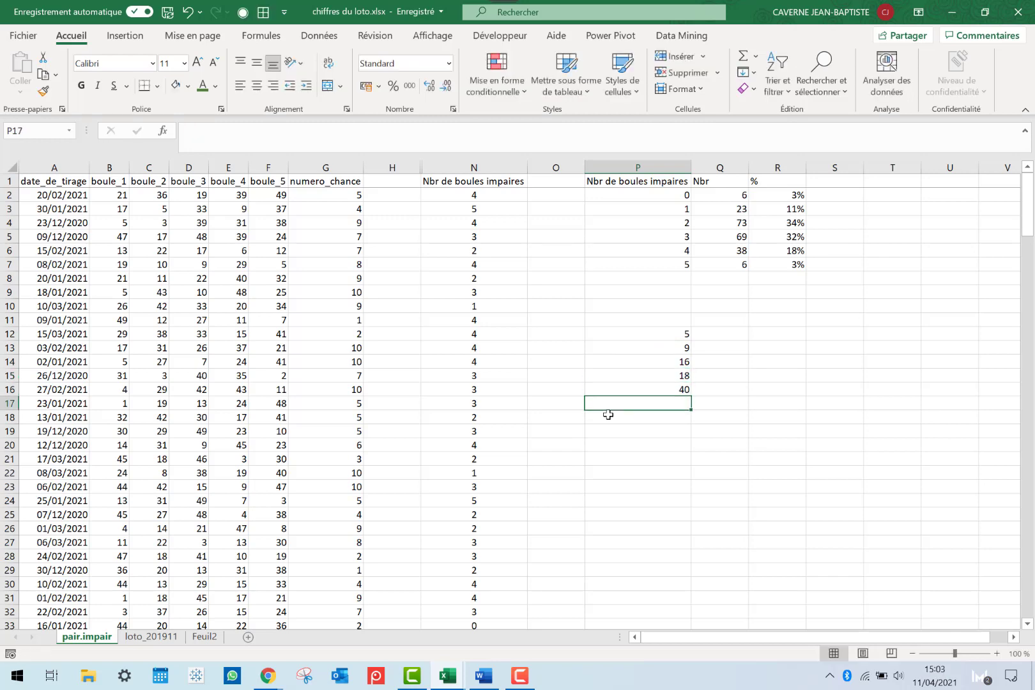
pyautogui.click(649, 336)
pyautogui.click(653, 348)
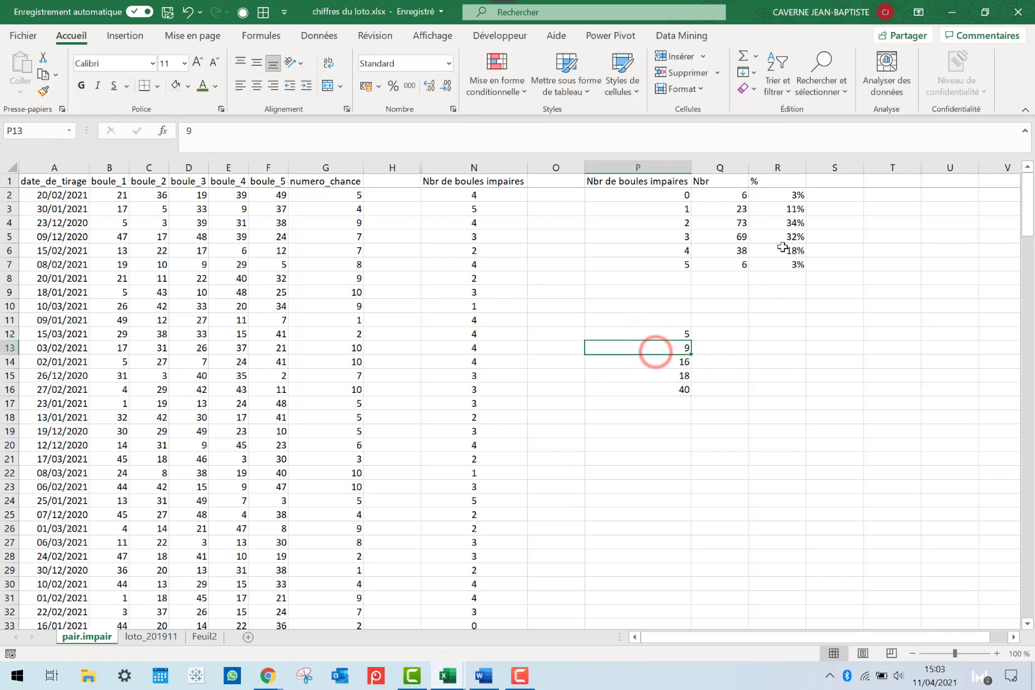
pyautogui.click(689, 223)
pyautogui.click(778, 223)
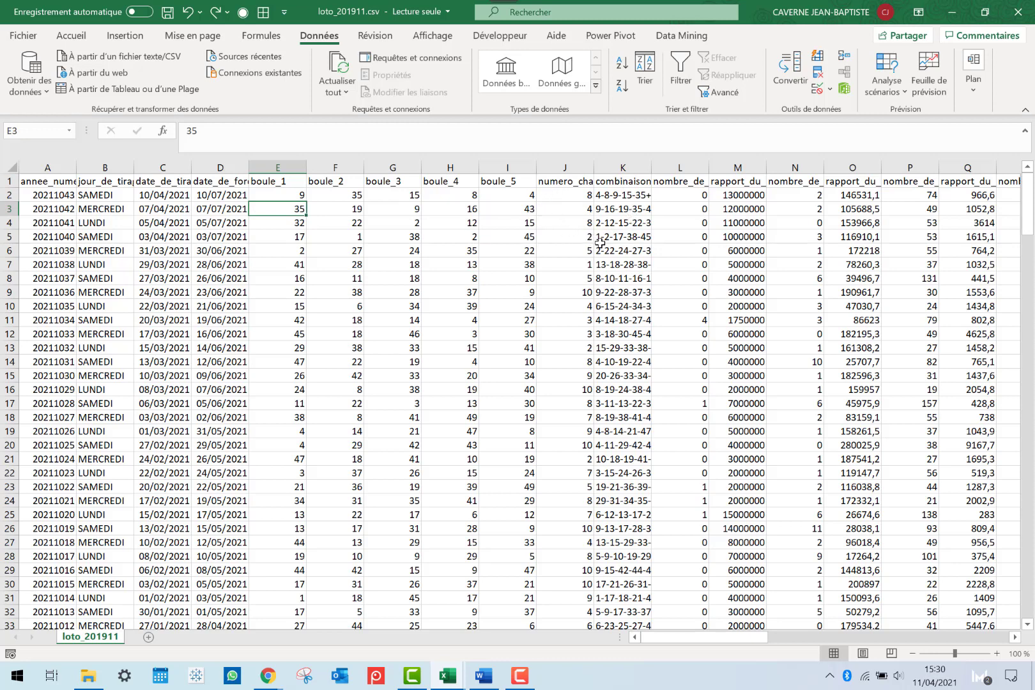
# Delete the columns from date_de_forclusion to numero_chance and the two columns before date_de_tirage
pyautogui.click(624, 182)
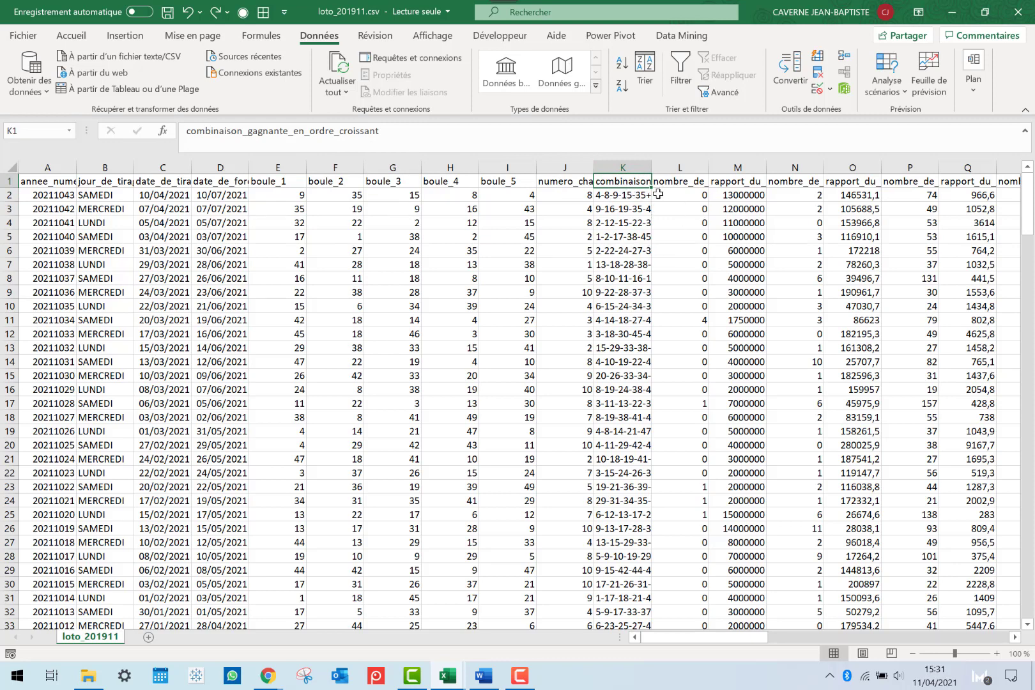
pyautogui.moveTo(221, 167); pyautogui.dragTo(568, 164)
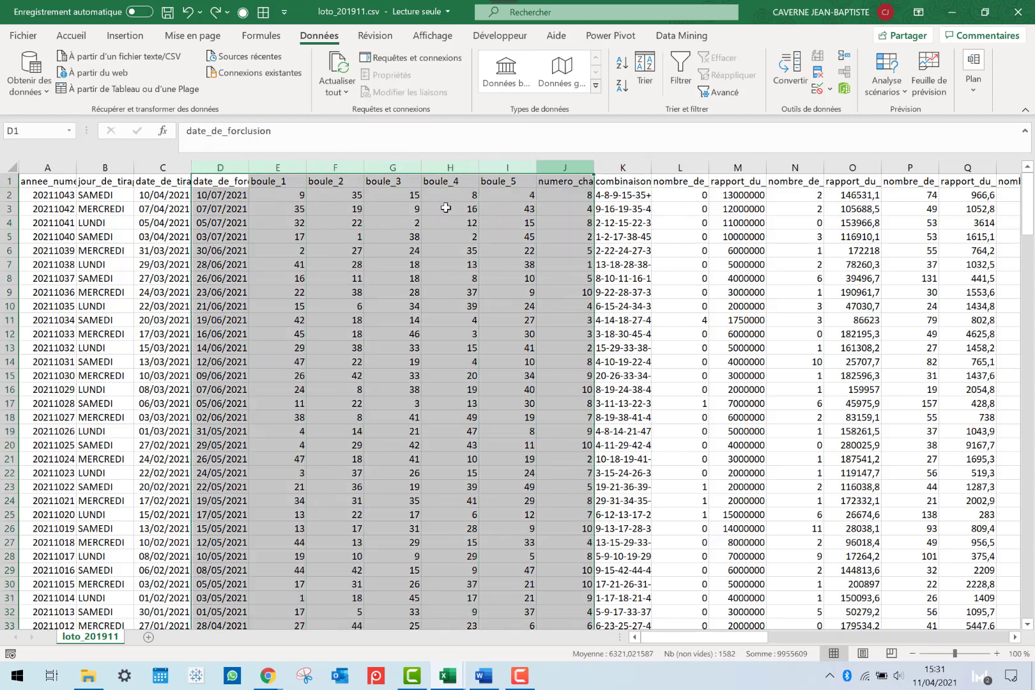
pyautogui.press('ctrl+KP_Subtract')
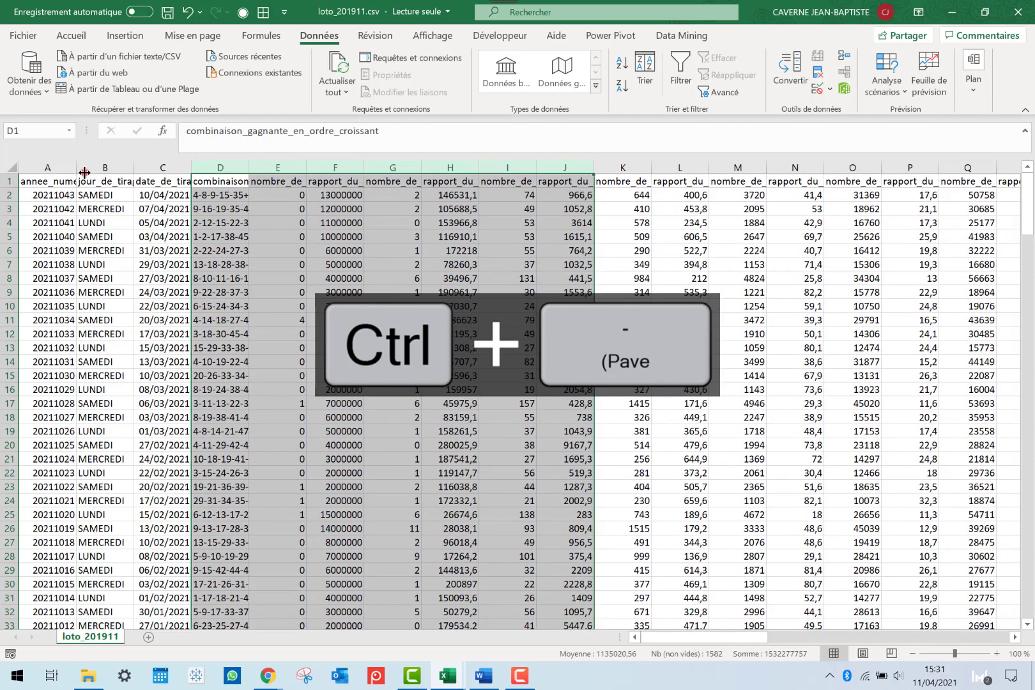
pyautogui.moveTo(85, 168); pyautogui.dragTo(72, 168)
pyautogui.press('ctrl+KP_Subtract')
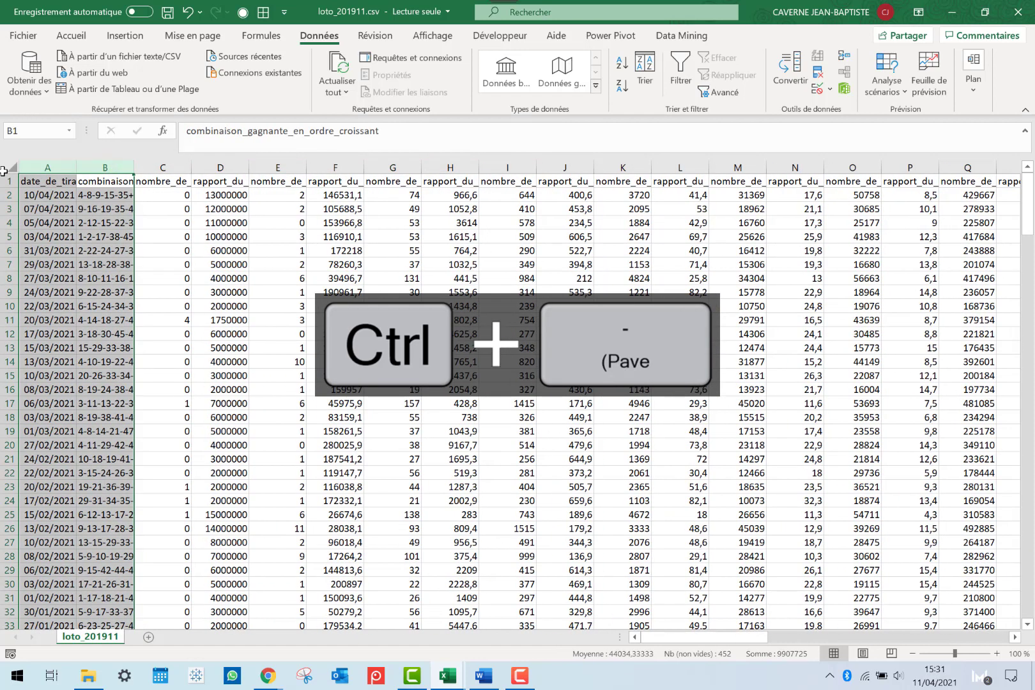
# Delete all columns from nombre_de_gagnant_au_rang1 onward and fit columns A and B to their contents
pyautogui.click(145, 167)
pyautogui.hotkey('ctrl', 'shift', 'Right')
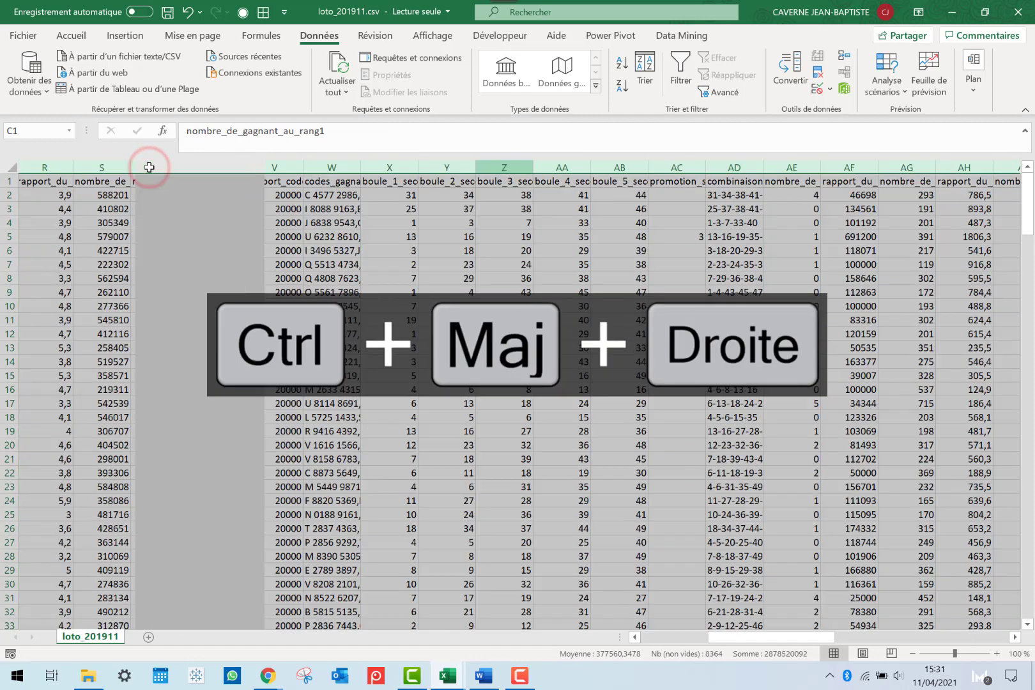
pyautogui.press('ctrl+KP_Subtract')
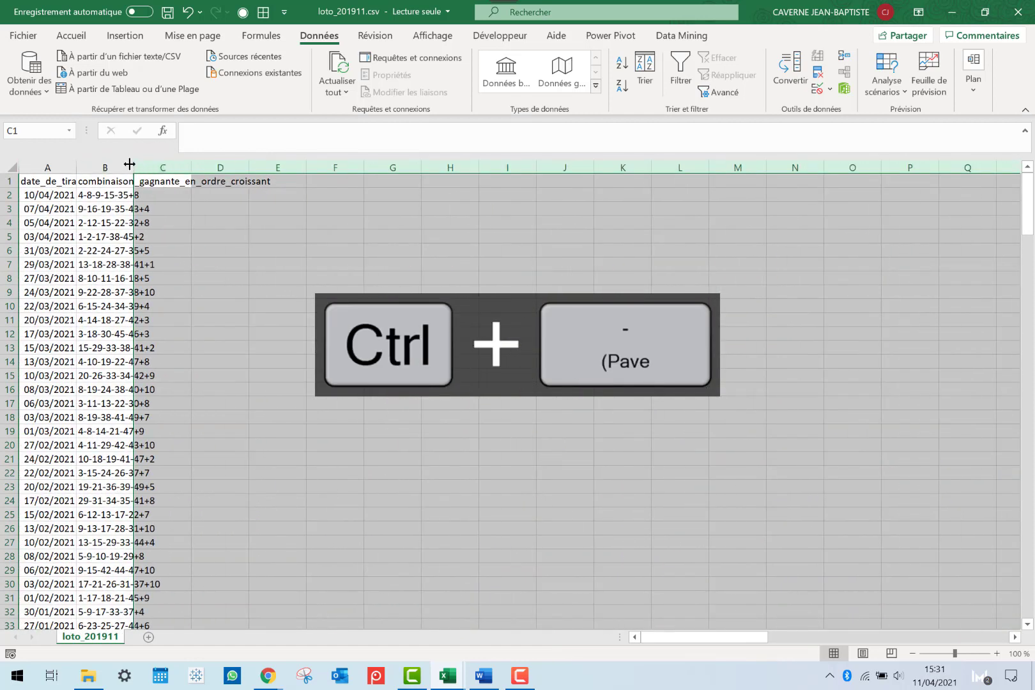
pyautogui.doubleClick(130, 165)
pyautogui.doubleClick(76, 166)
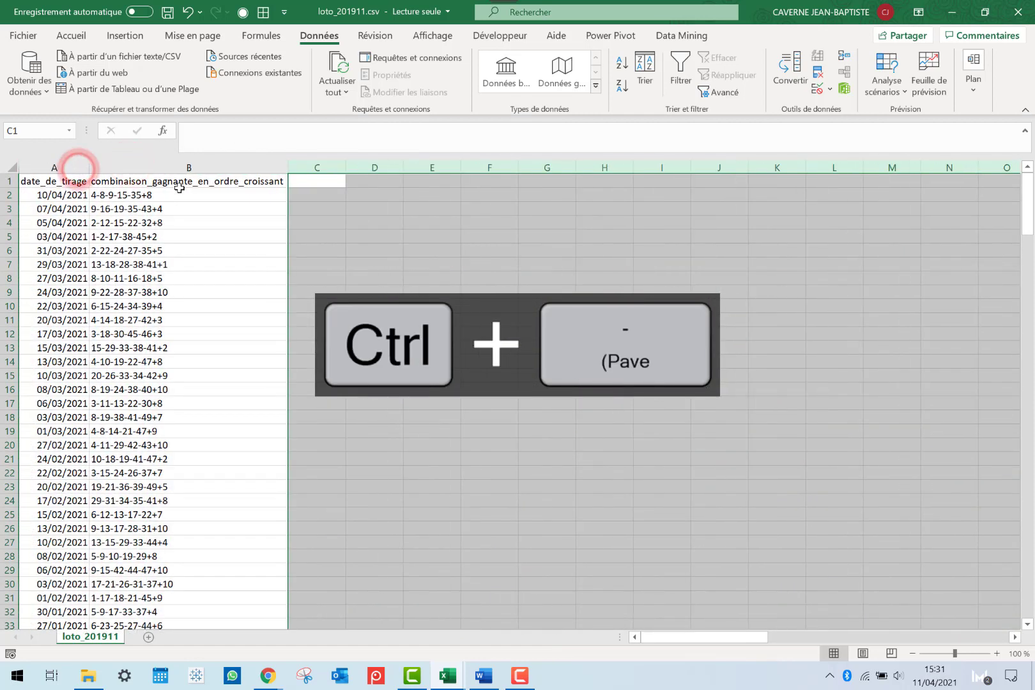
# Split the winning combinations in B2:B226 into separate columns using "-" as the custom delimiter
pyautogui.click(175, 195)
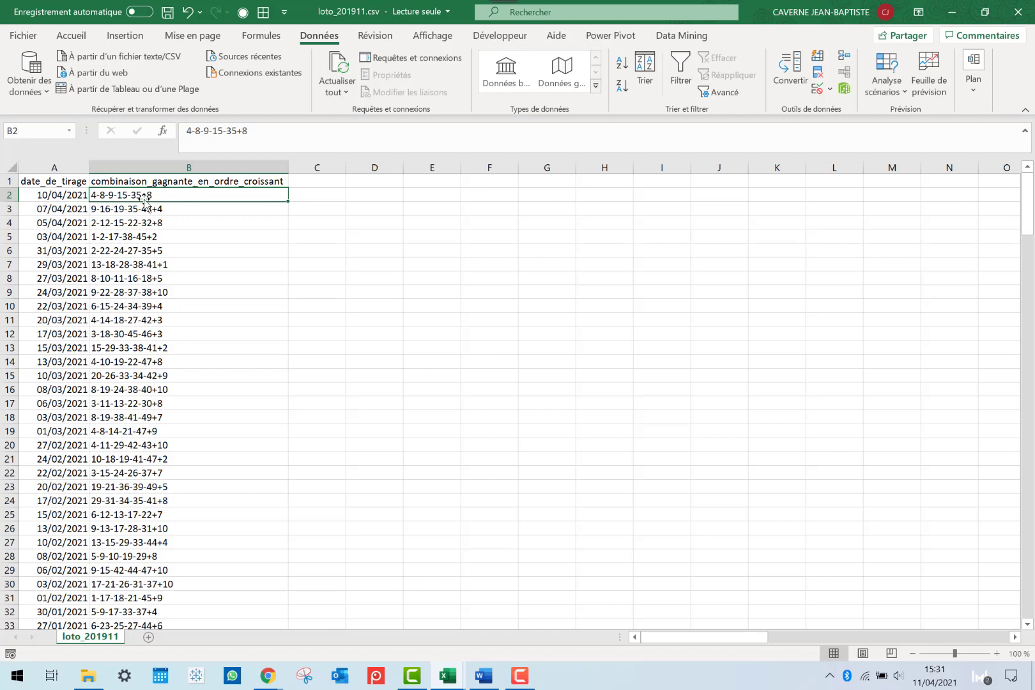
pyautogui.hotkey('ctrl', 'shift', 'Down')
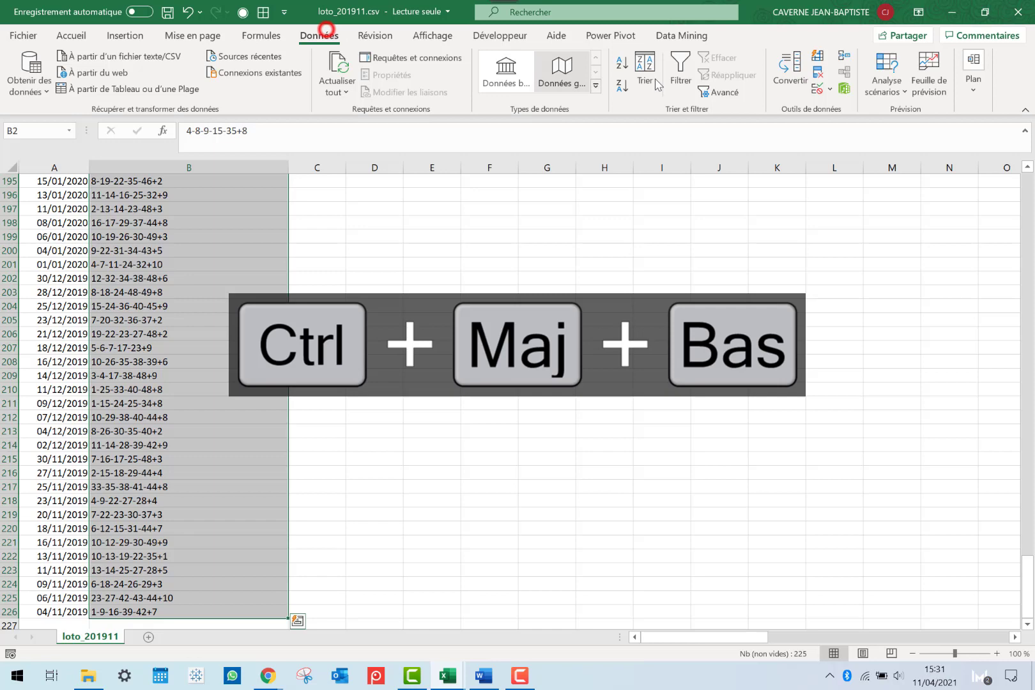
pyautogui.click(791, 72)
pyautogui.click(675, 545)
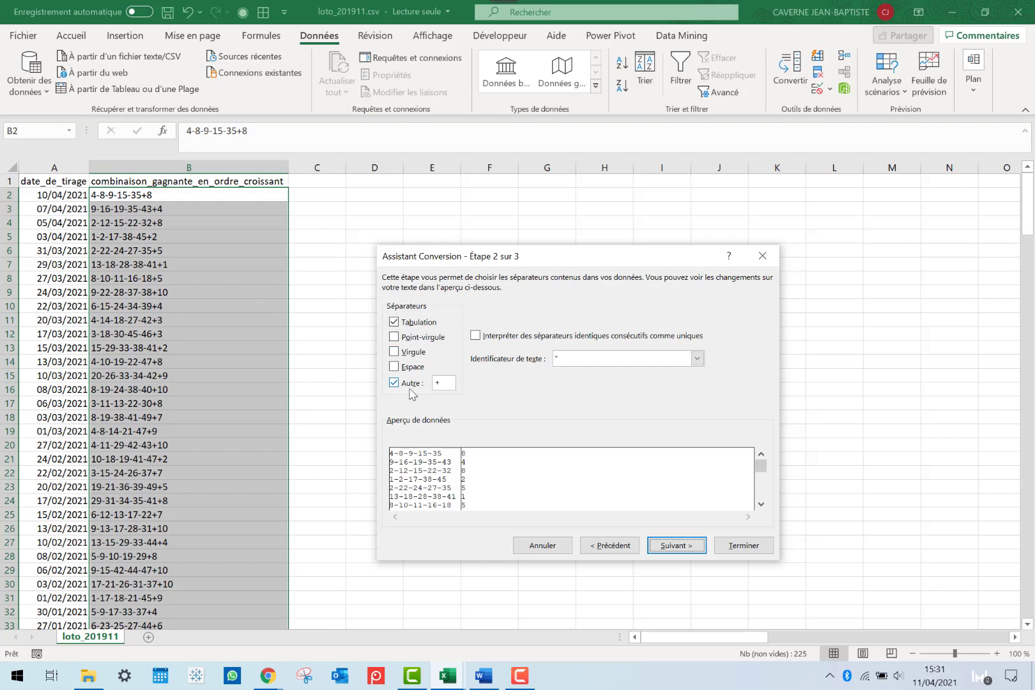
pyautogui.doubleClick(454, 385)
pyautogui.write('-')
pyautogui.click(743, 546)
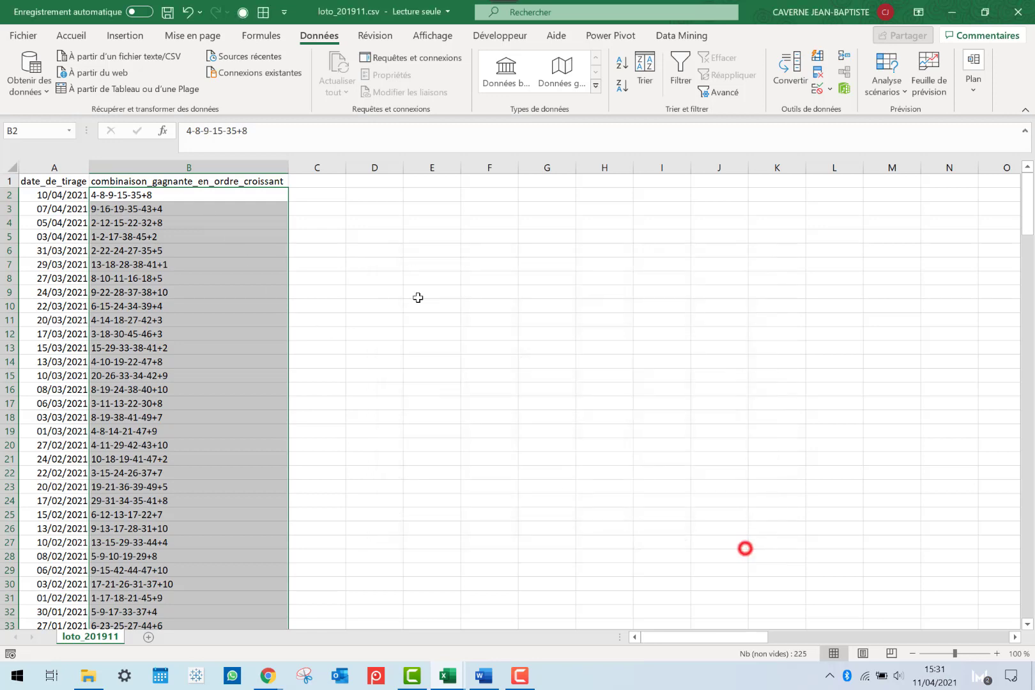
pyautogui.click(259, 196)
pyautogui.click(316, 197)
pyautogui.click(377, 196)
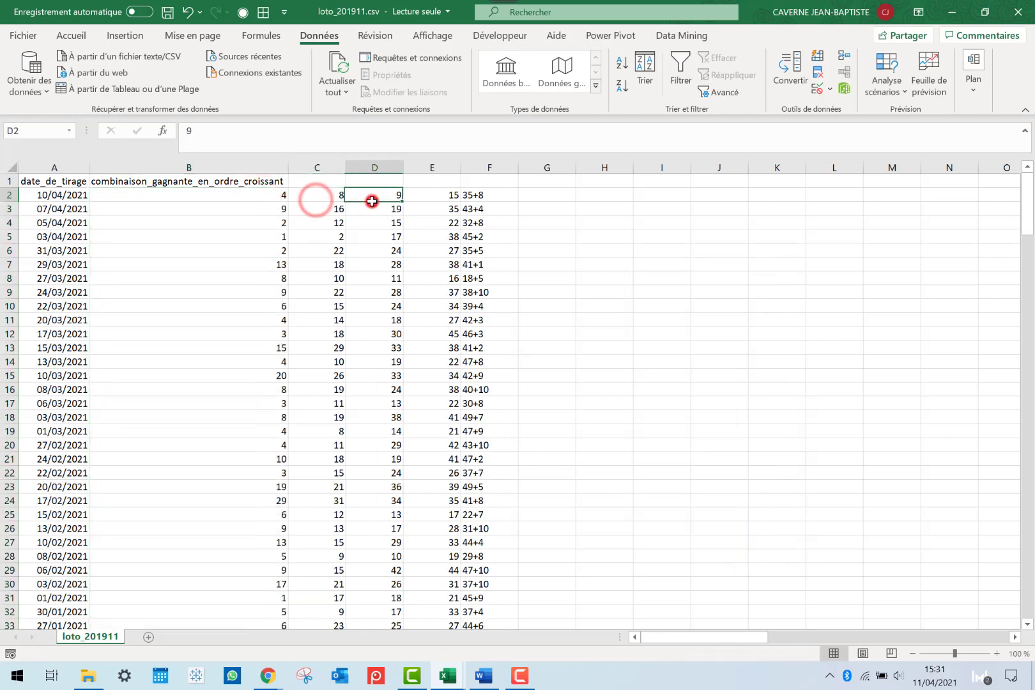
pyautogui.click(430, 208)
pyautogui.click(445, 194)
# Split the last ball and chance number in F2:F226 into two columns using "+" as the custom delimiter
pyautogui.click(481, 195)
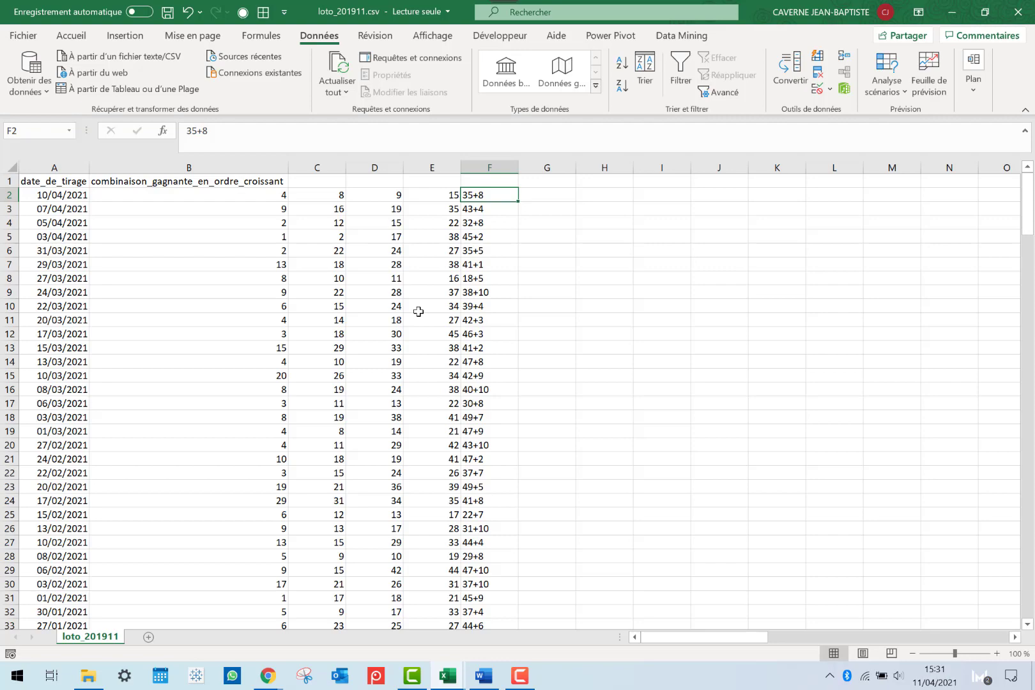
pyautogui.hotkey('ctrl', 'shift', 'Down')
pyautogui.click(783, 72)
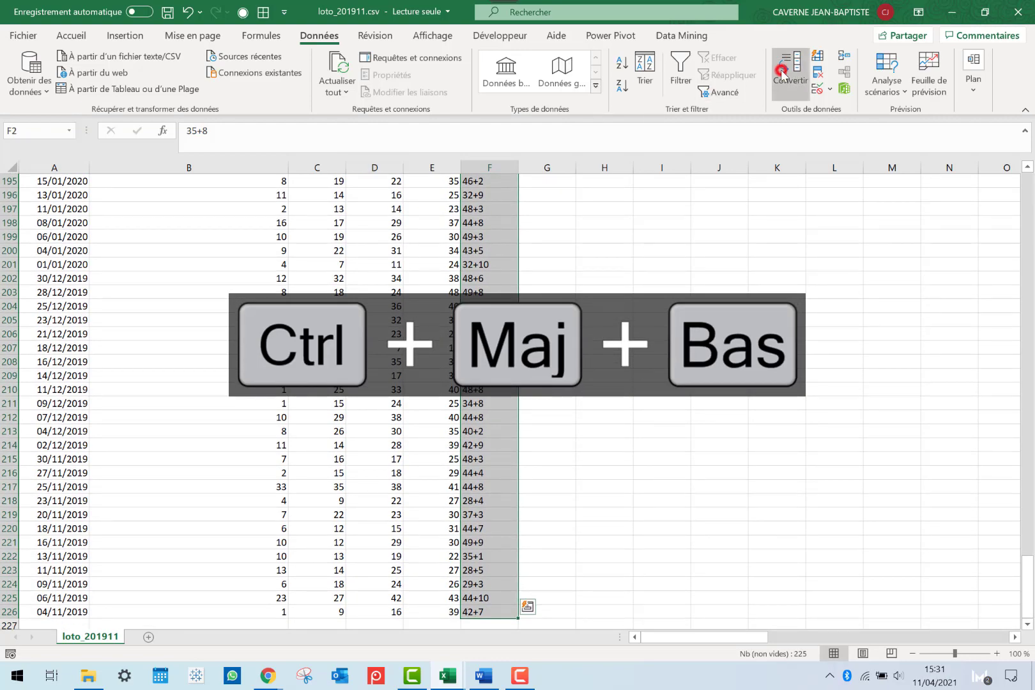
pyautogui.click(662, 545)
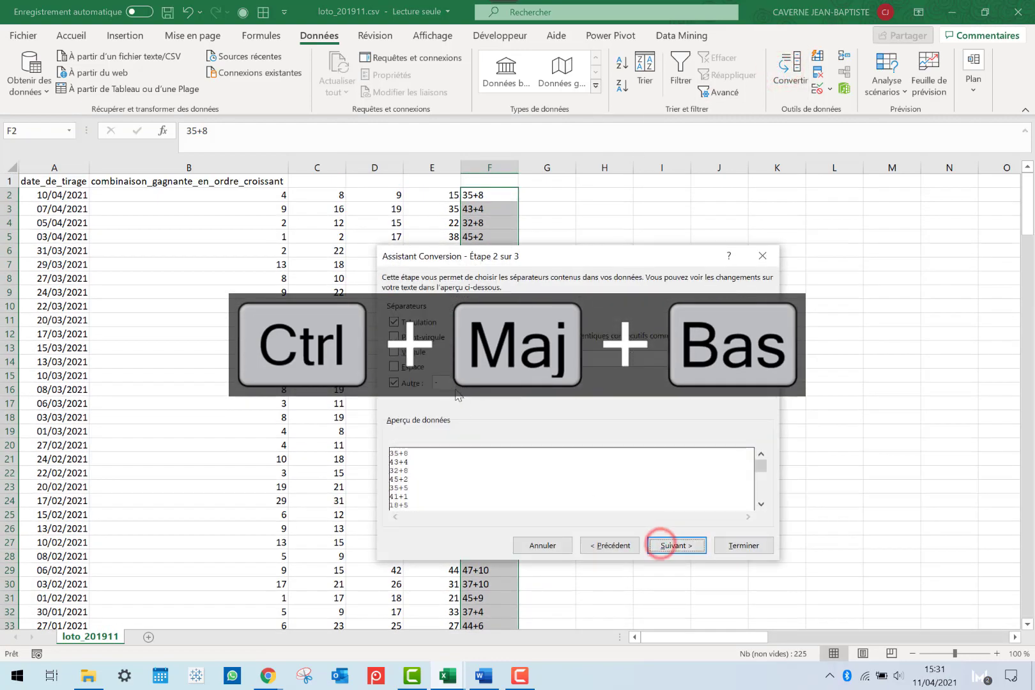
pyautogui.click(444, 383)
pyautogui.write('+')
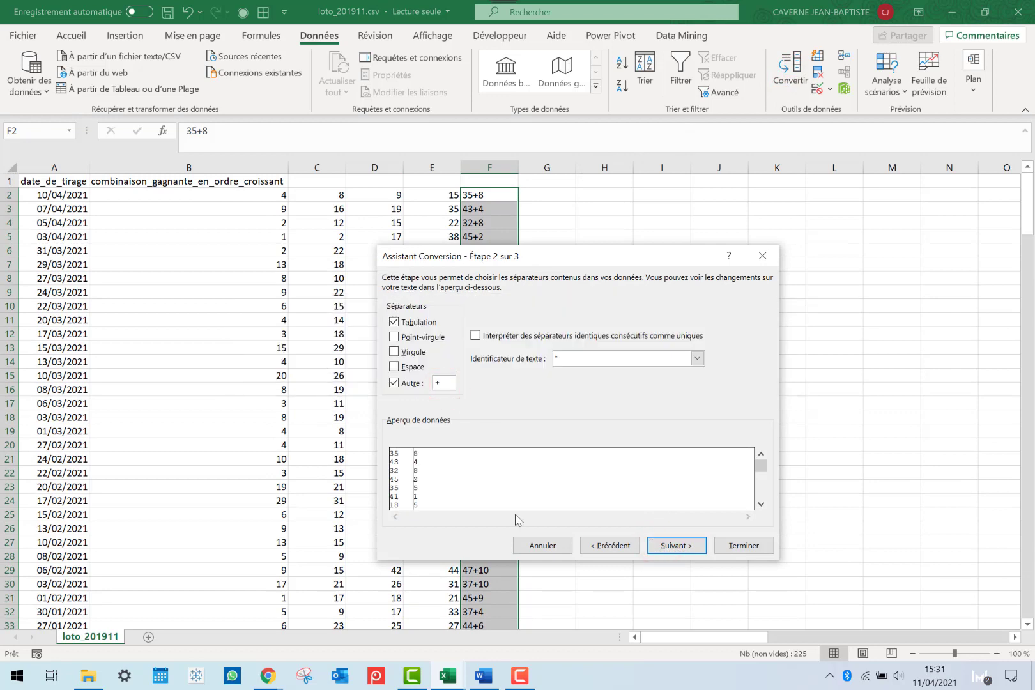
pyautogui.click(746, 546)
pyautogui.click(720, 389)
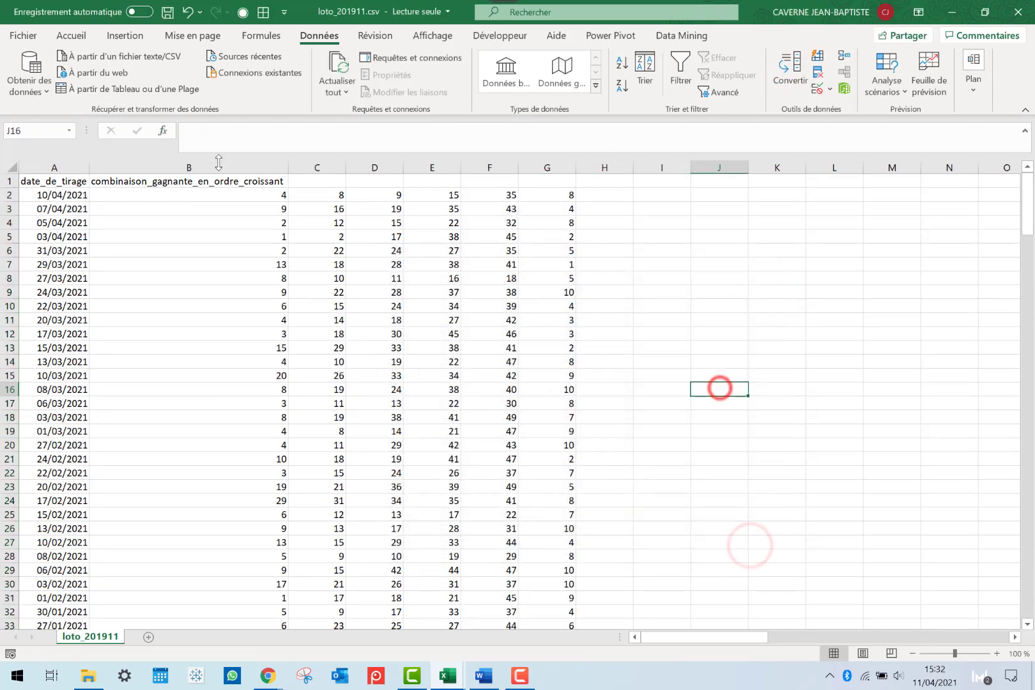
# Enter the headers "Boule 1" in B1 and "Boule 2" in C1
pyautogui.click(240, 181)
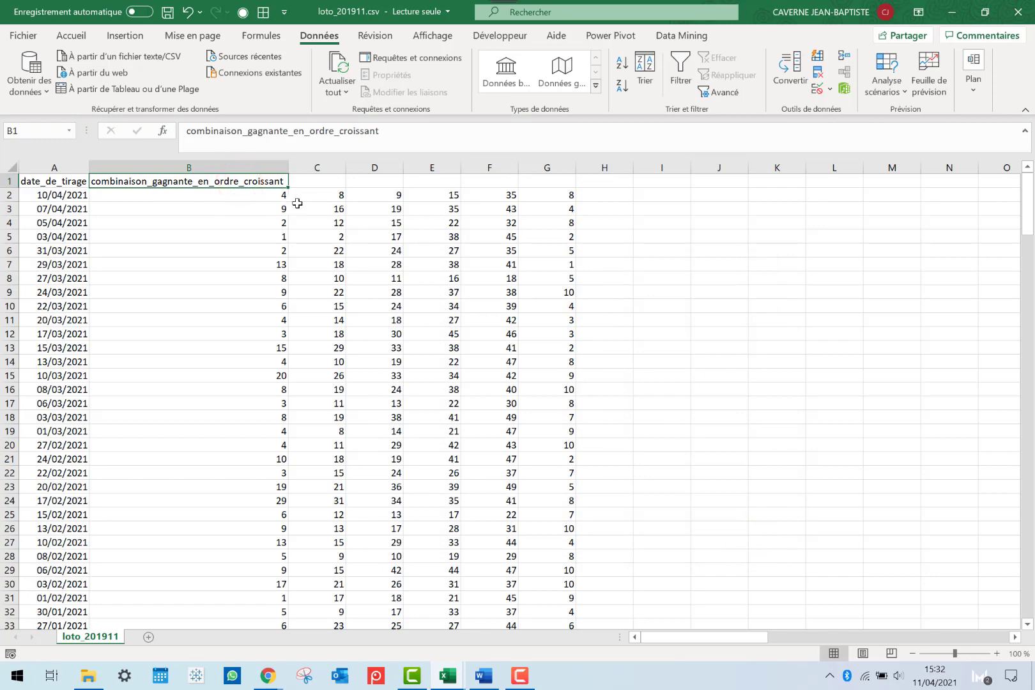
pyautogui.write('Boule ')
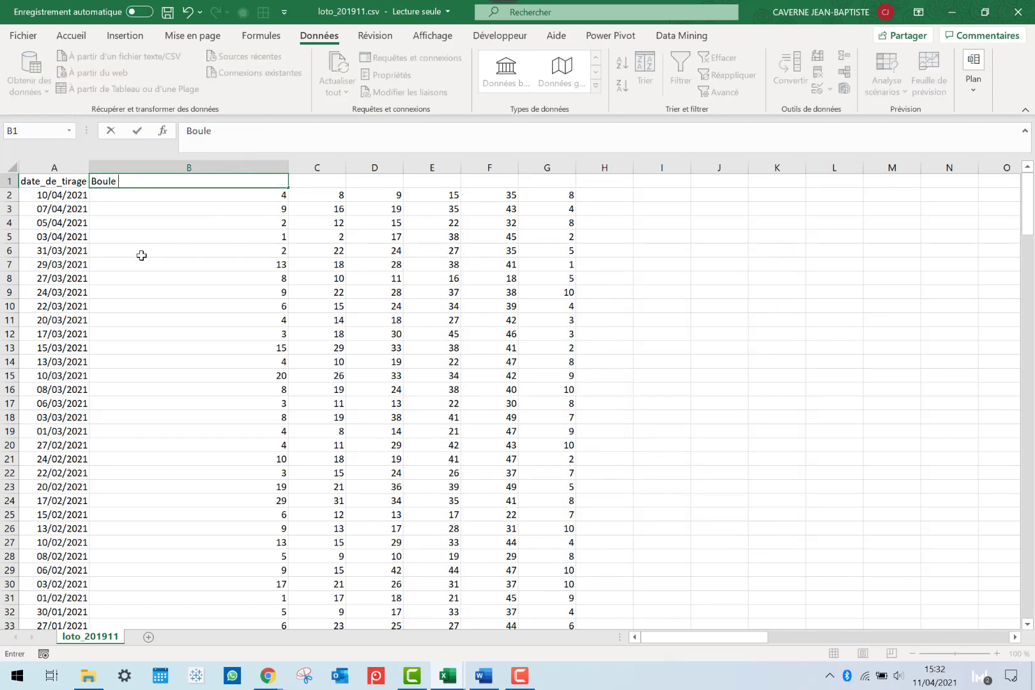
pyautogui.write('1')
pyautogui.press('Tab')
pyautogui.write('B')
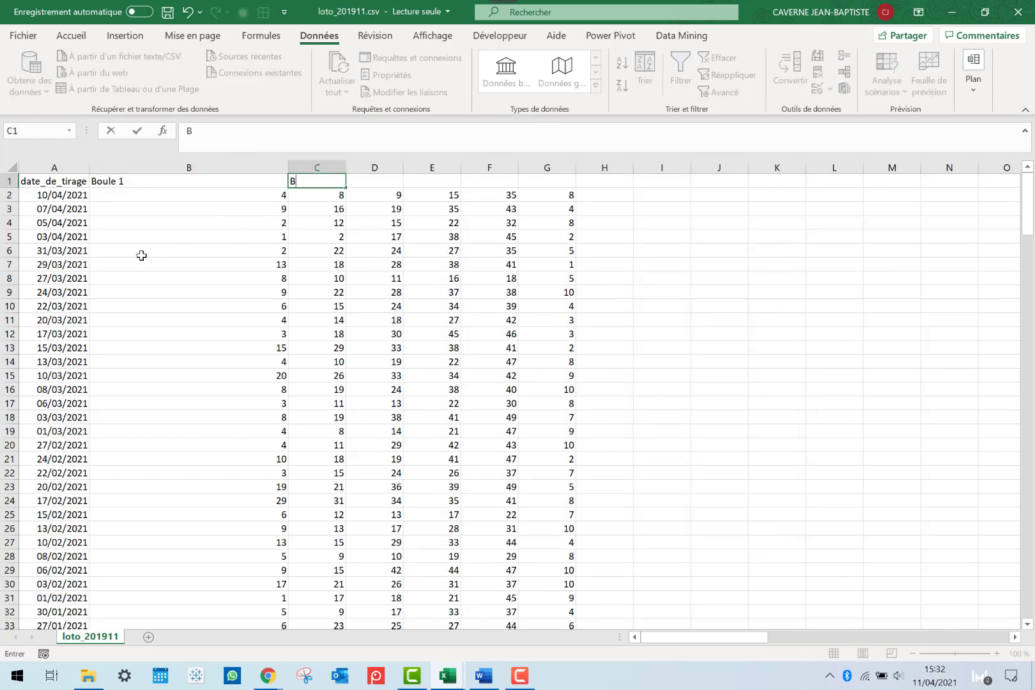
pyautogui.write('oule')
pyautogui.press('F2')
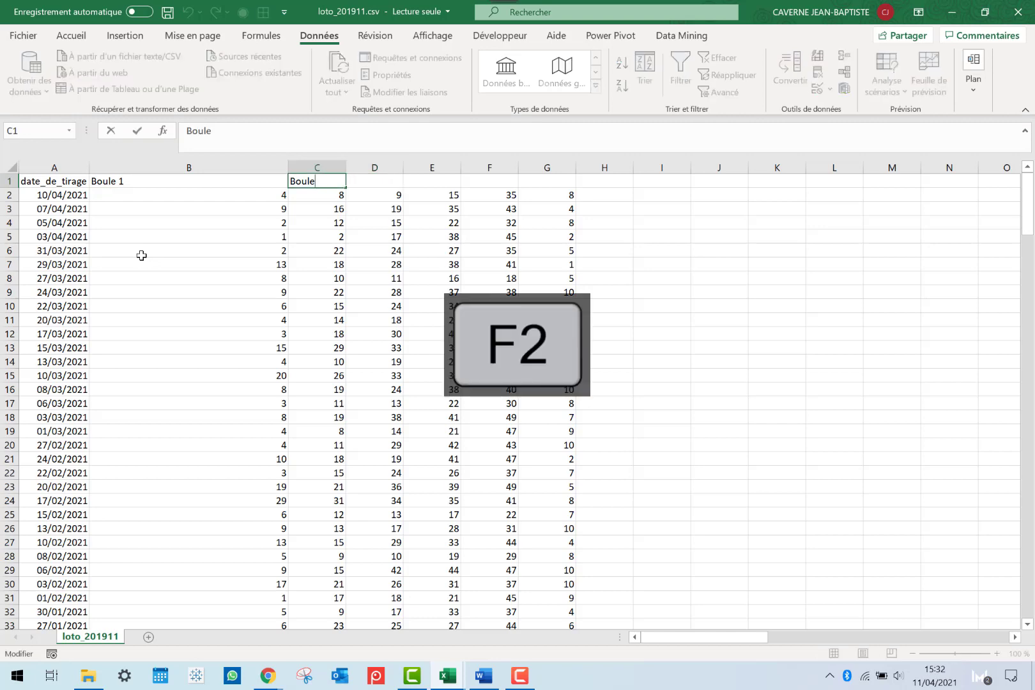
pyautogui.write('2')
pyautogui.press('Return')
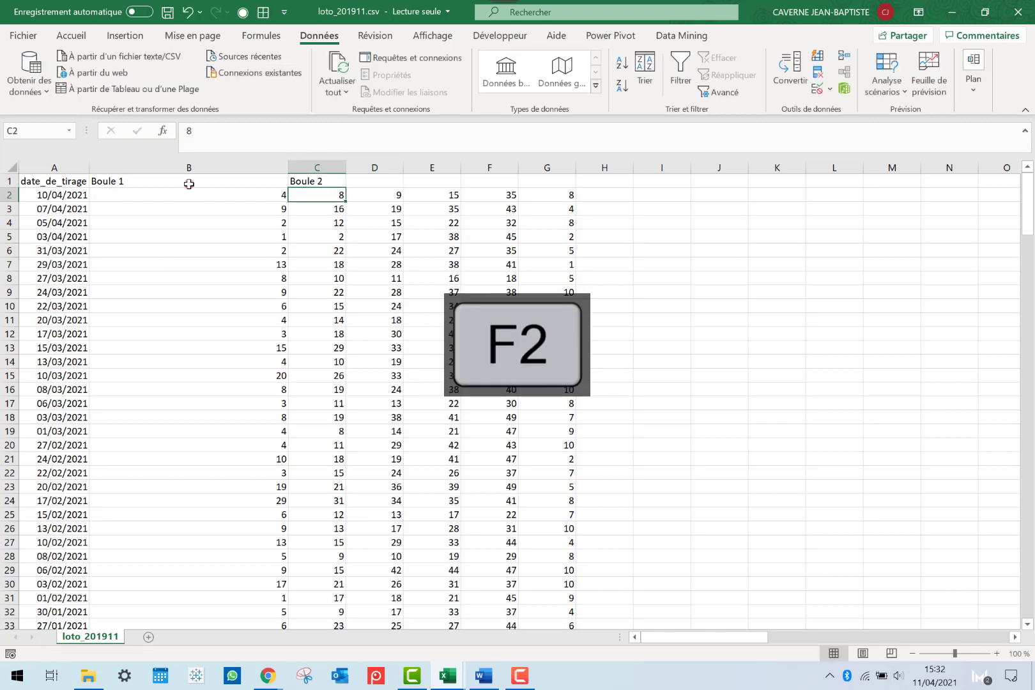
# Extend the header series from B1:C1 across to G1, filling in Boule 3 to Boule 6
pyautogui.click(186, 182)
pyautogui.keyDown('shift'); pyautogui.click(314, 183); pyautogui.keyUp('shift')
pyautogui.moveTo(346, 188); pyautogui.dragTo(561, 196)
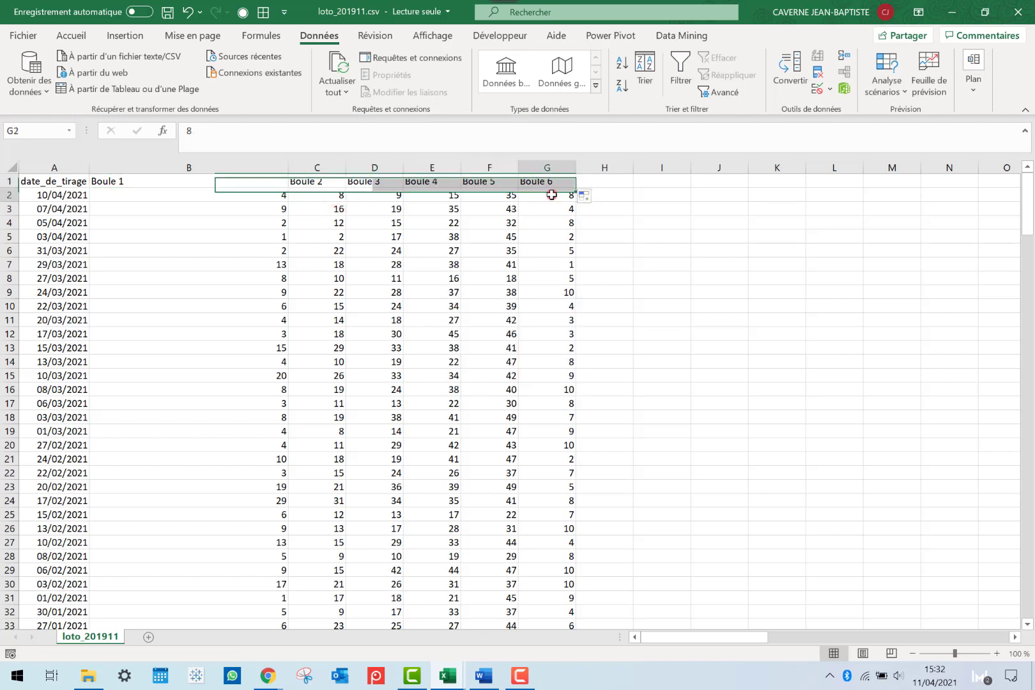
# Delete column G containing the chance numbers and fit column B to its contents
pyautogui.click(551, 183)
pyautogui.click(551, 167)
pyautogui.press('ctrl+KP_Subtract')
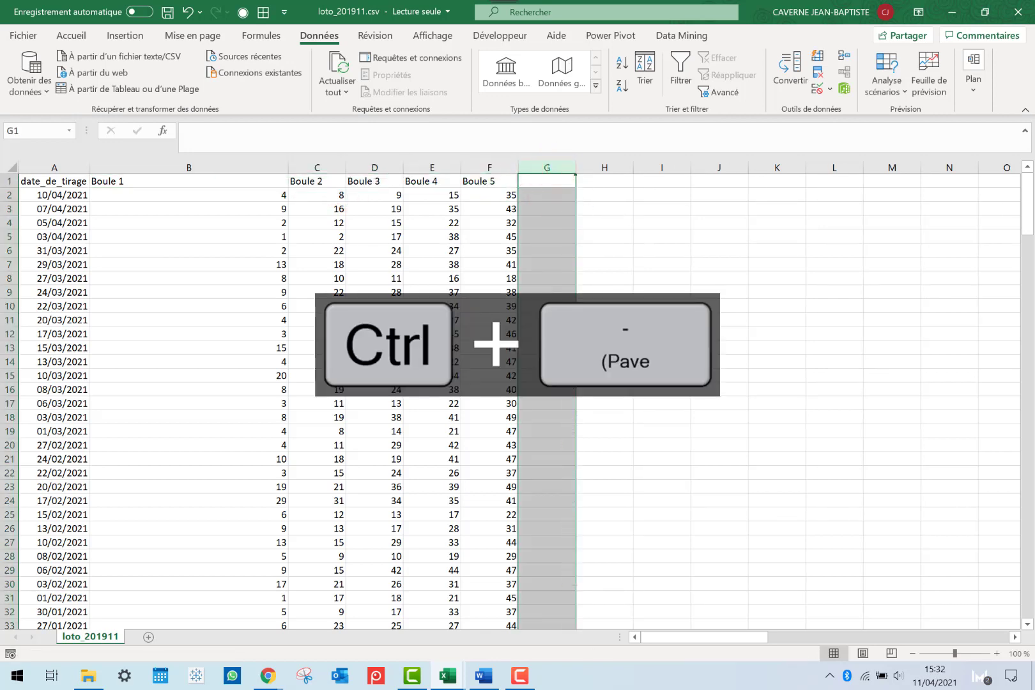
pyautogui.doubleClick(290, 164)
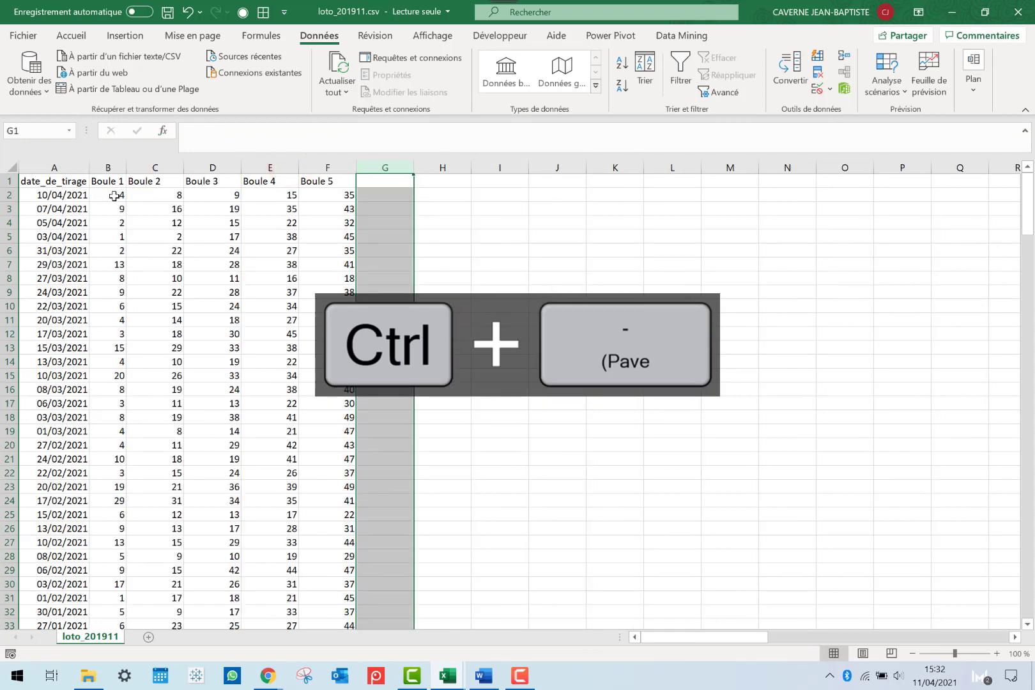
pyautogui.click(64, 194)
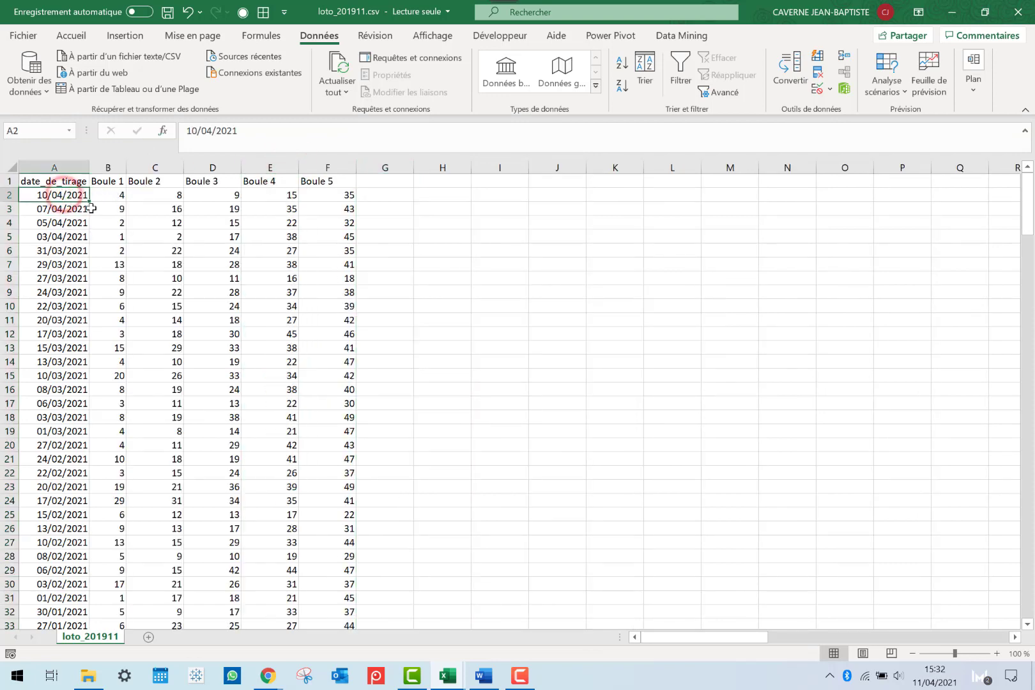
pyautogui.click(117, 200)
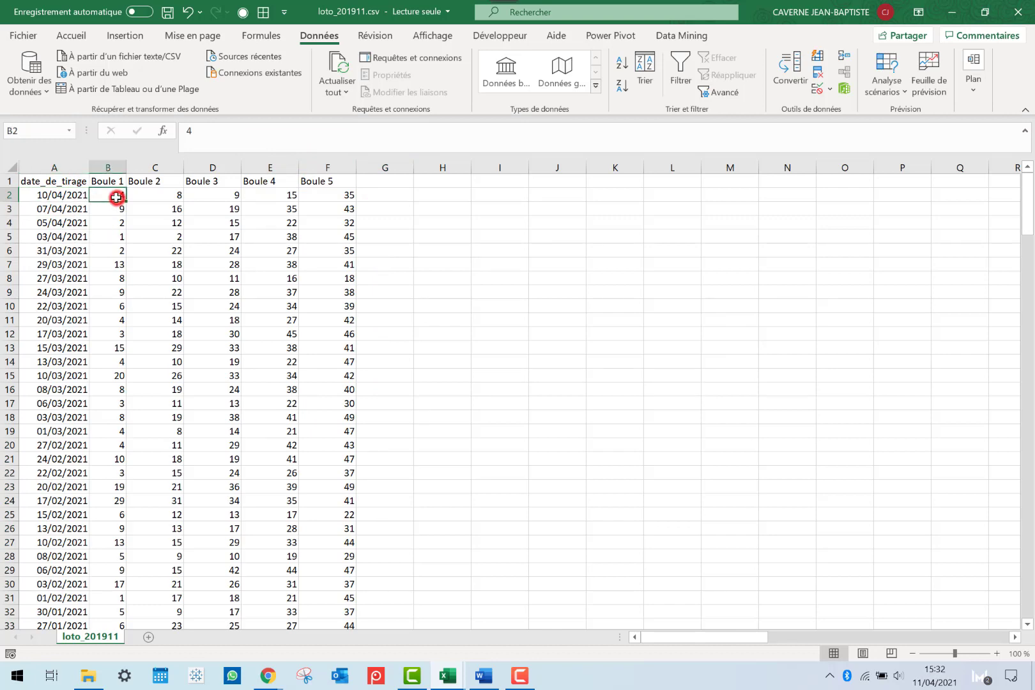
pyautogui.click(327, 200)
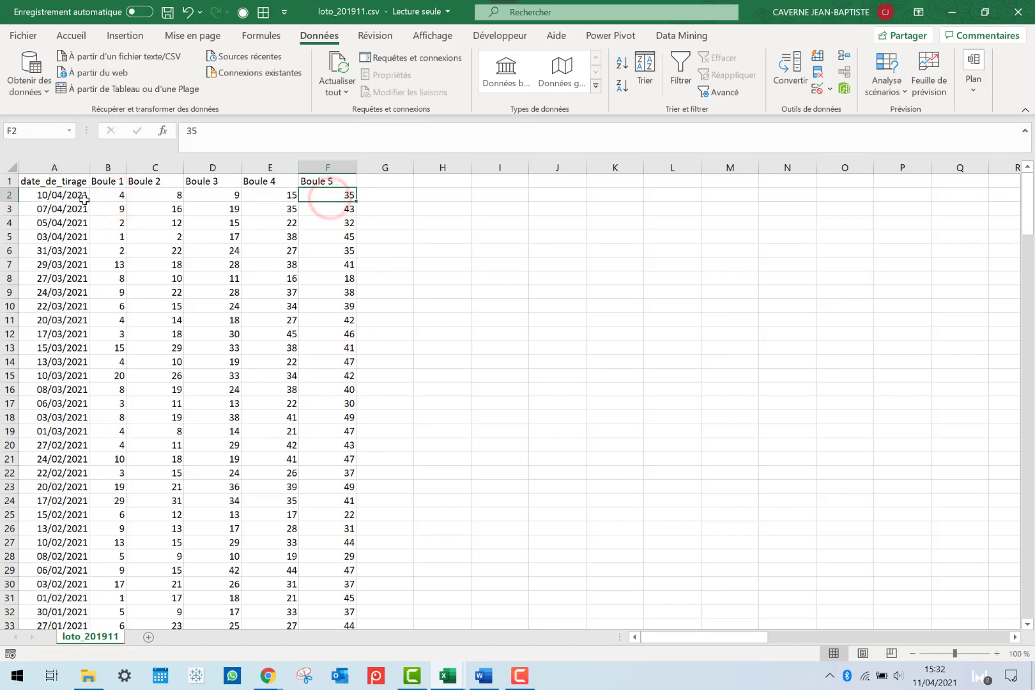
pyautogui.click(119, 195)
pyautogui.hotkey('ctrl', 'shift', 'Right')
pyautogui.click(152, 234)
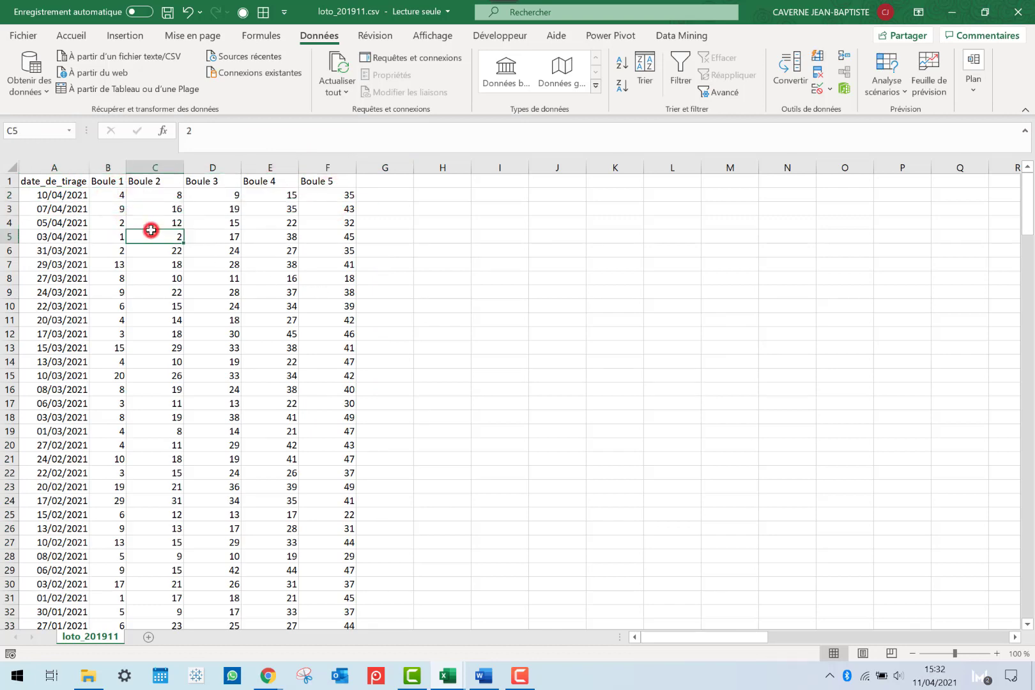
# Enter =MIN(B2:B226) in B228 to find the smallest Boule 1 value
pyautogui.press('Left')
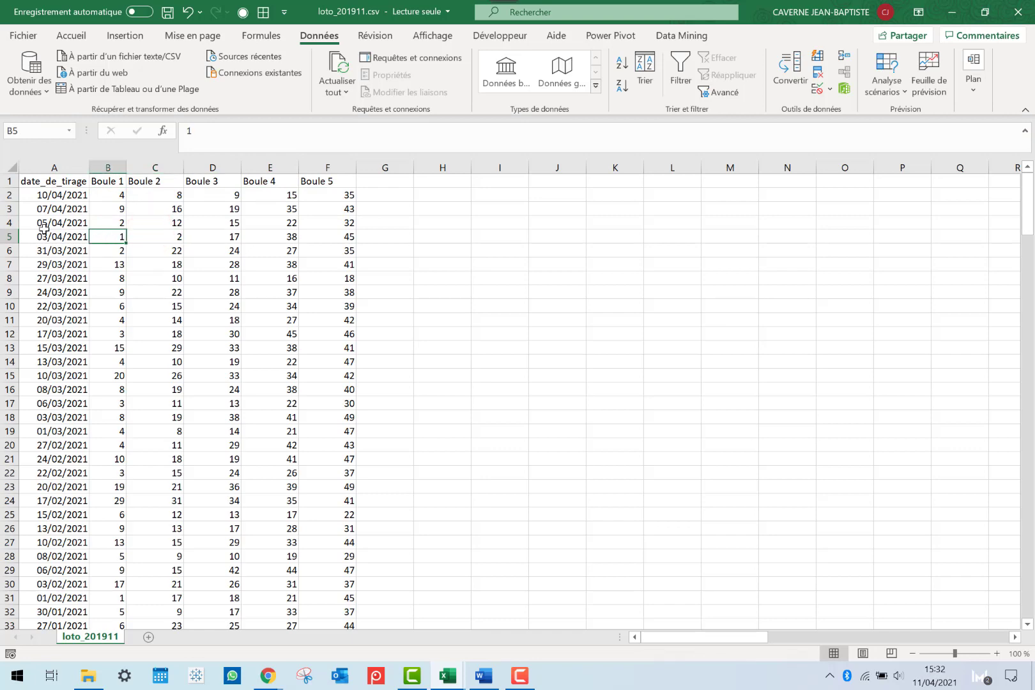
pyautogui.hotkey('ctrl', 'Down')
pyautogui.press('Down')
pyautogui.press('Down')
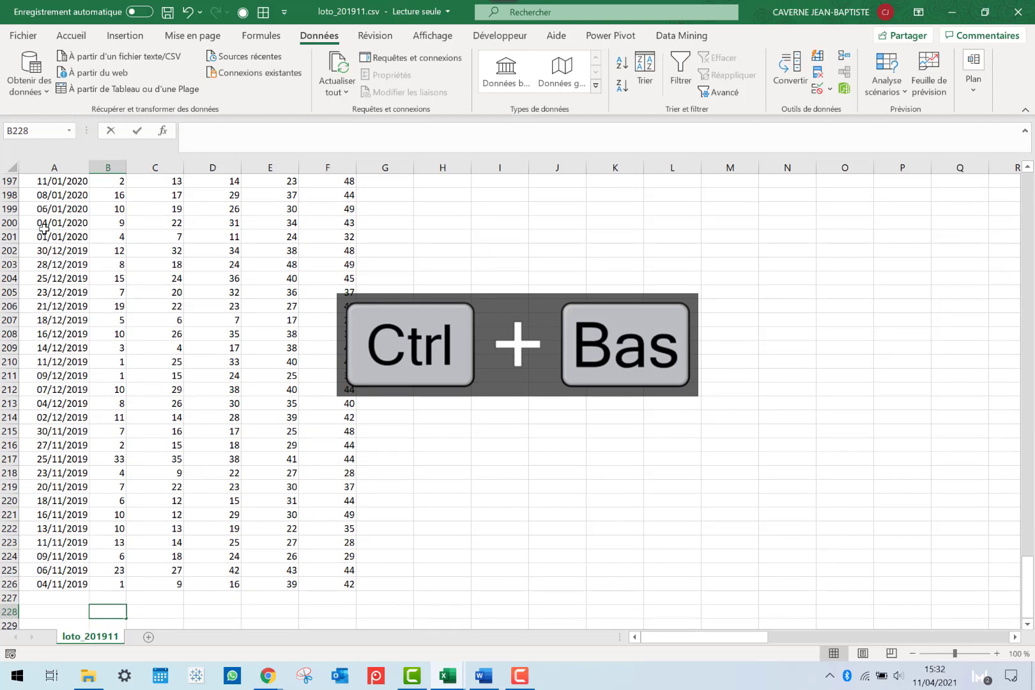
pyautogui.write('=min')
pyautogui.press('Tab')
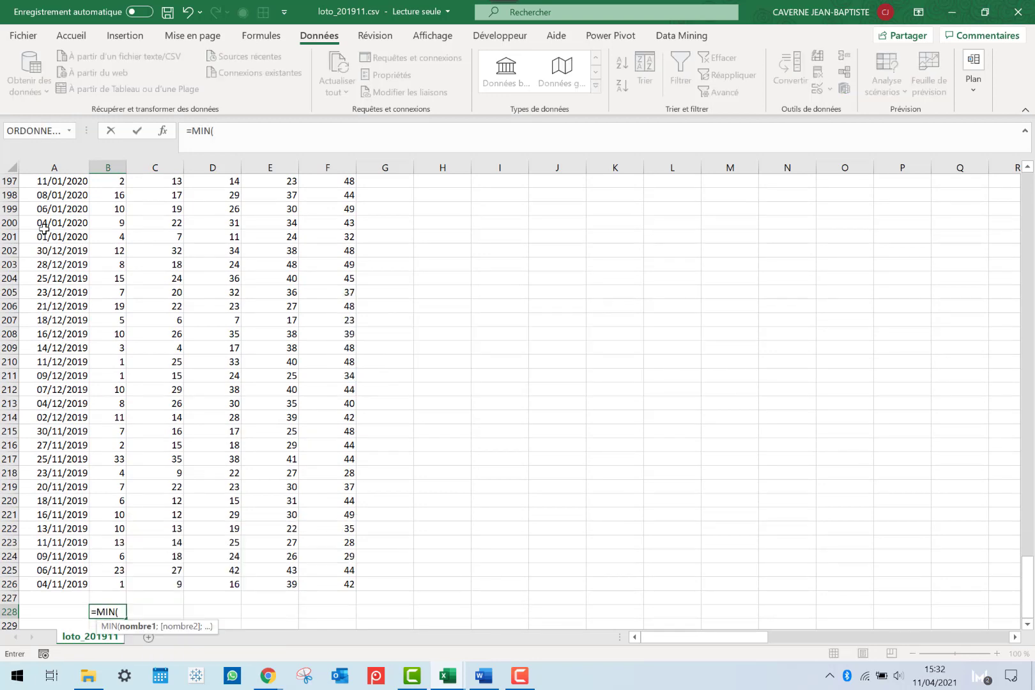
pyautogui.press('Up')
pyautogui.press('Up')
pyautogui.hotkey('ctrl', 'shift', 'Up')
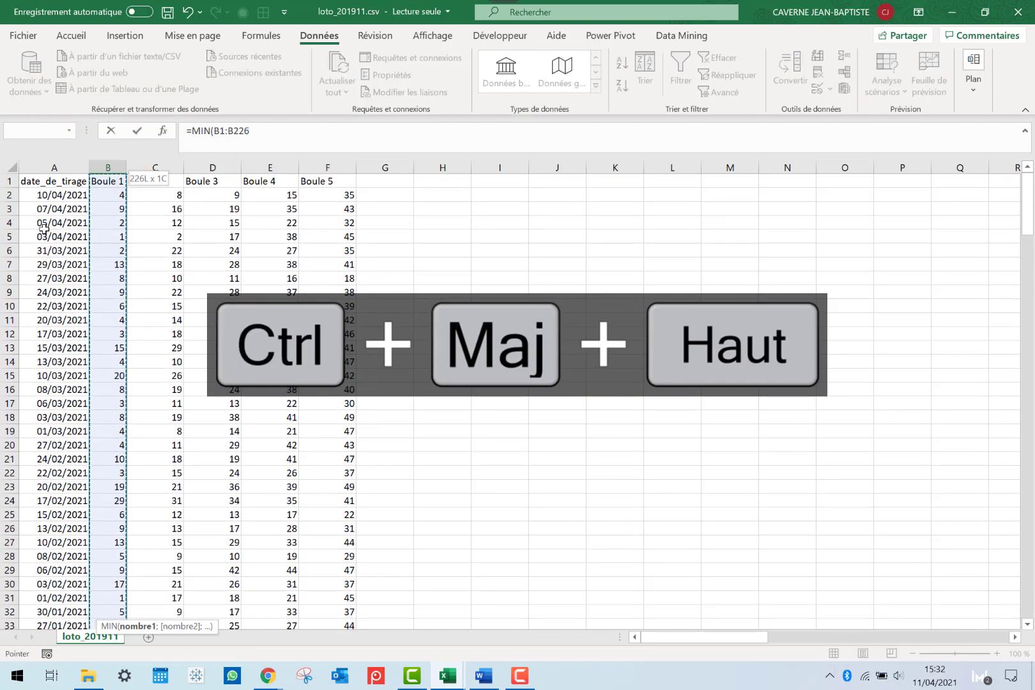
pyautogui.hotkey('shift', 'Down')
pyautogui.press('Return')
pyautogui.press('Up')
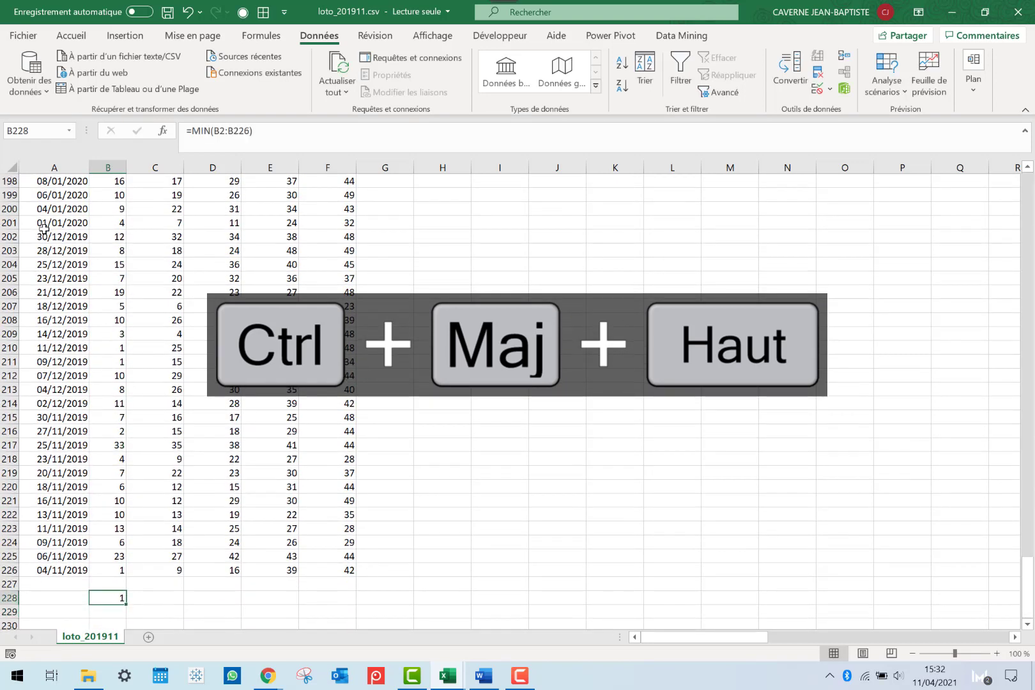
# Enter a MAX formula over the Boule 1 column in B229, down to row 226
pyautogui.press('Down')
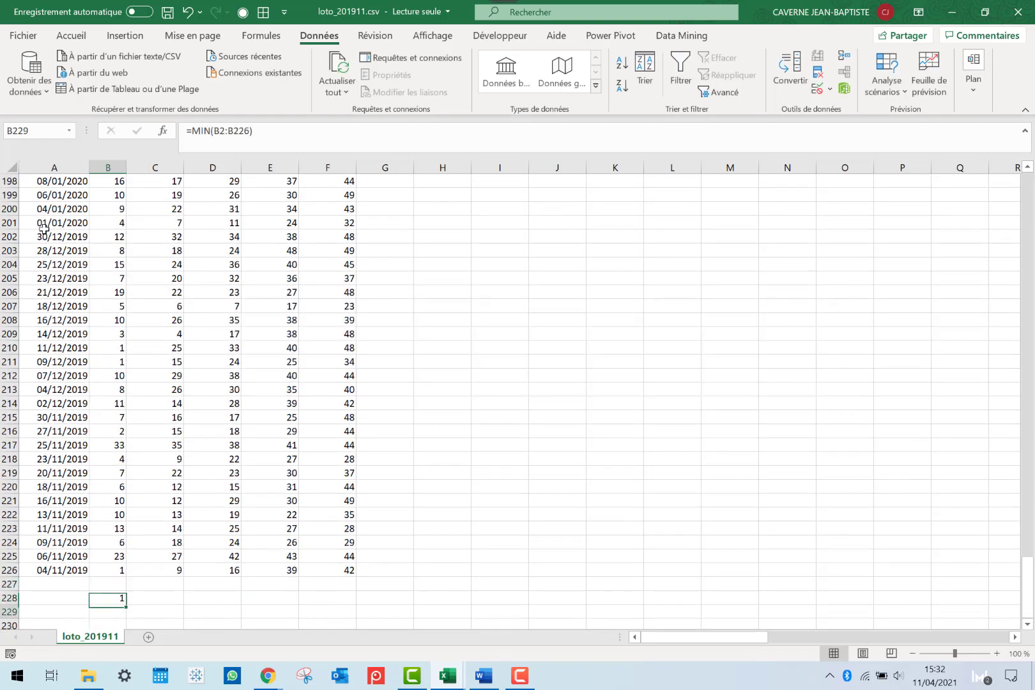
pyautogui.write('=max')
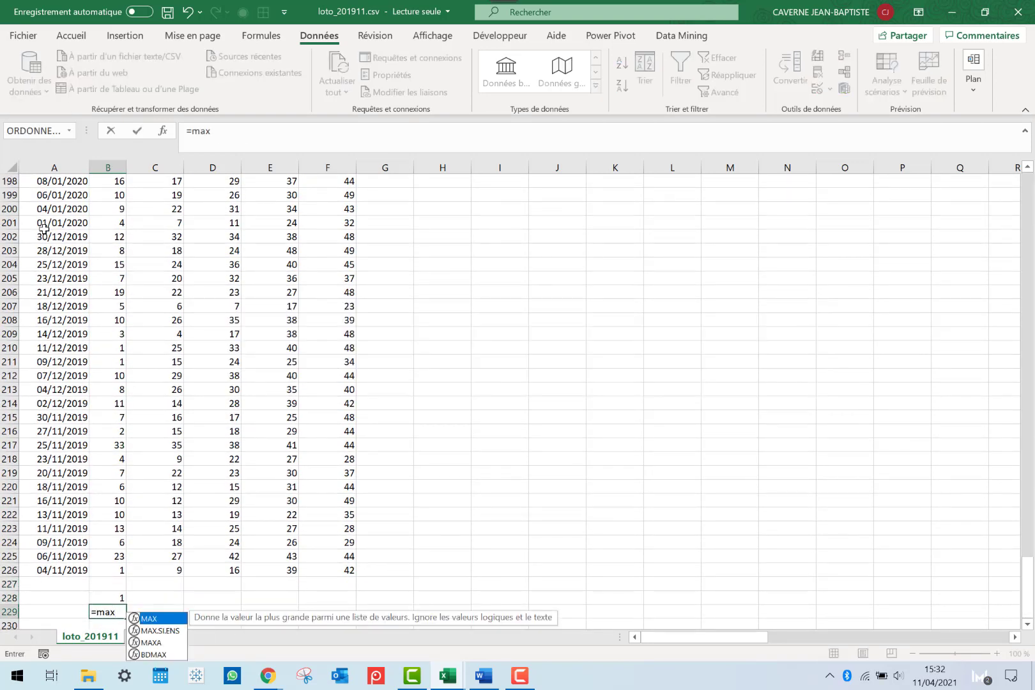
pyautogui.press('Tab')
pyautogui.press('Up')
pyautogui.press('Up')
pyautogui.press('Up')
pyautogui.hotkey('ctrl', 'shift', 'Up')
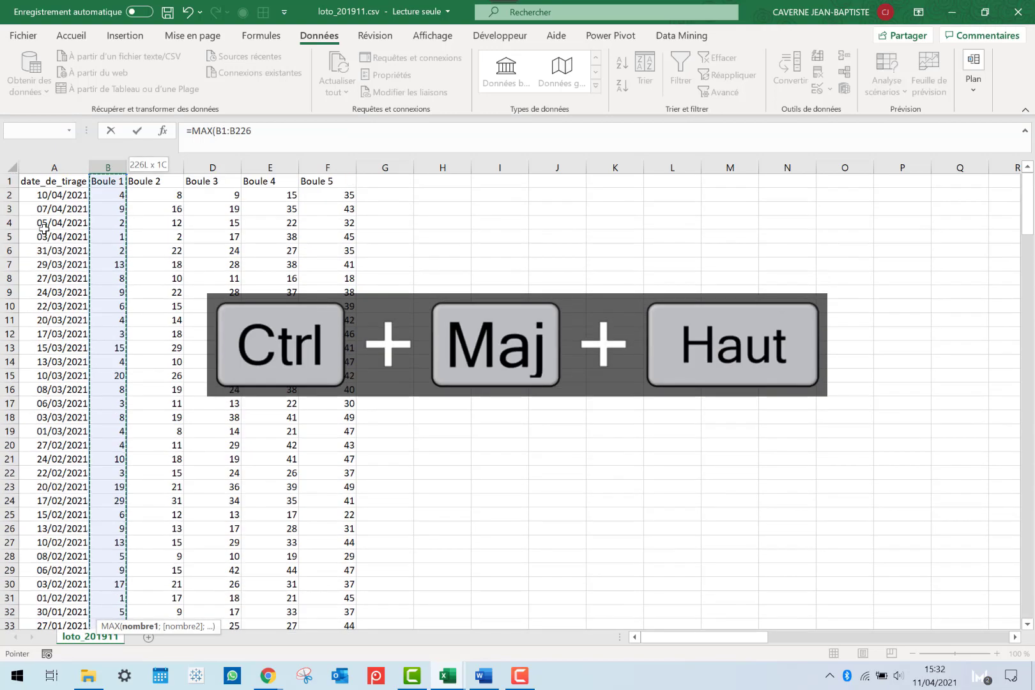
pyautogui.press('Return')
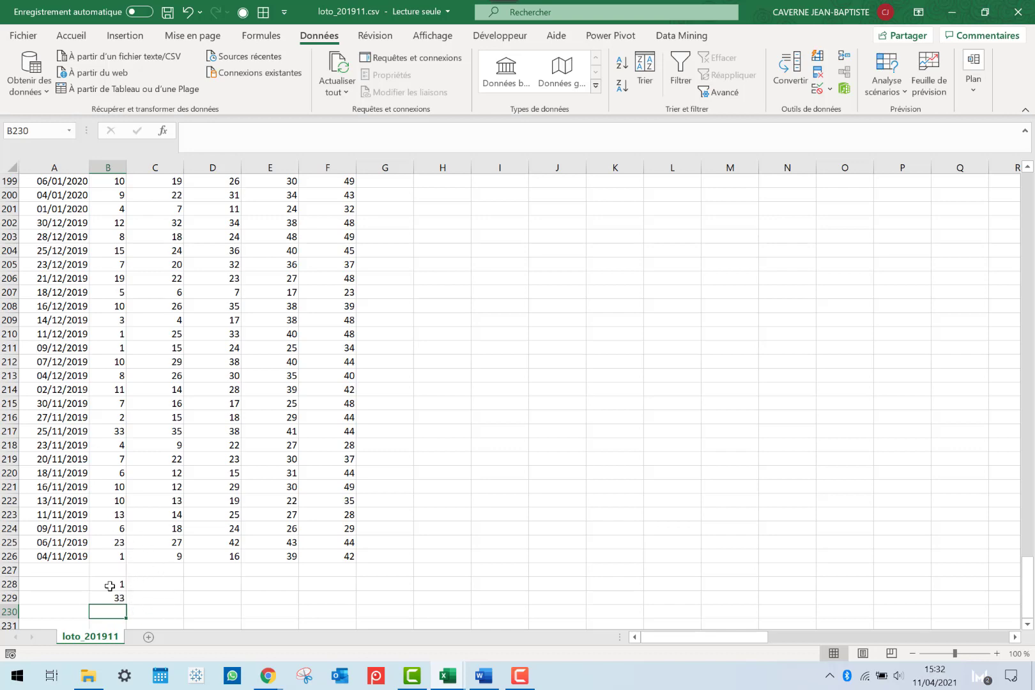
# Fill the minimum and maximum formulas in B228:B229 across to column F for all five balls
pyautogui.moveTo(110, 584); pyautogui.dragTo(337, 593)
pyautogui.click(411, 582)
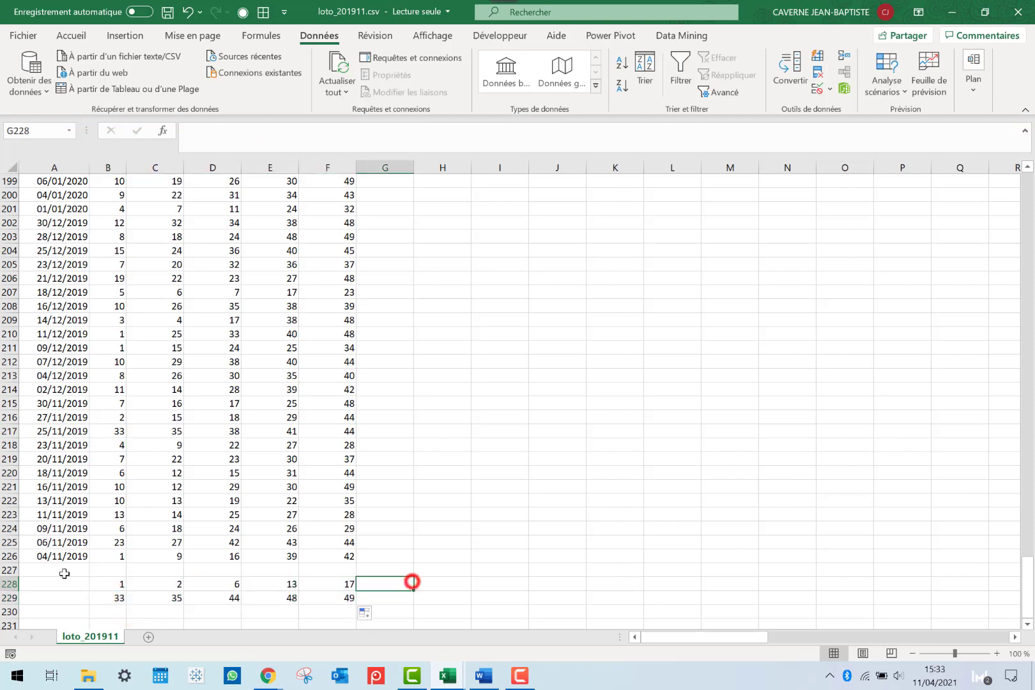
pyautogui.click(122, 584)
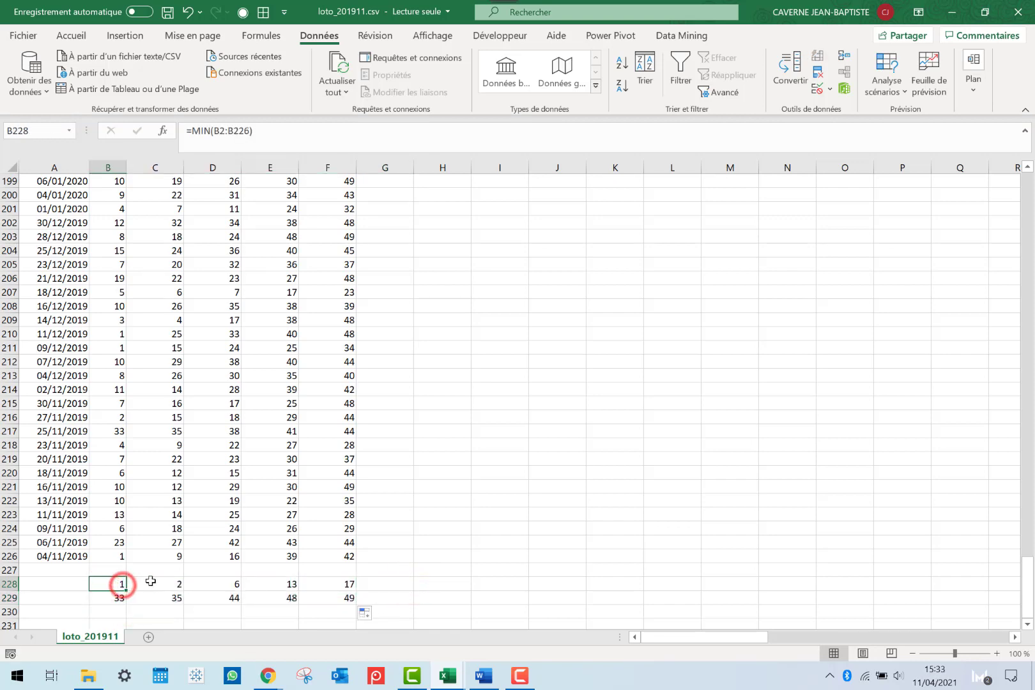
pyautogui.click(335, 599)
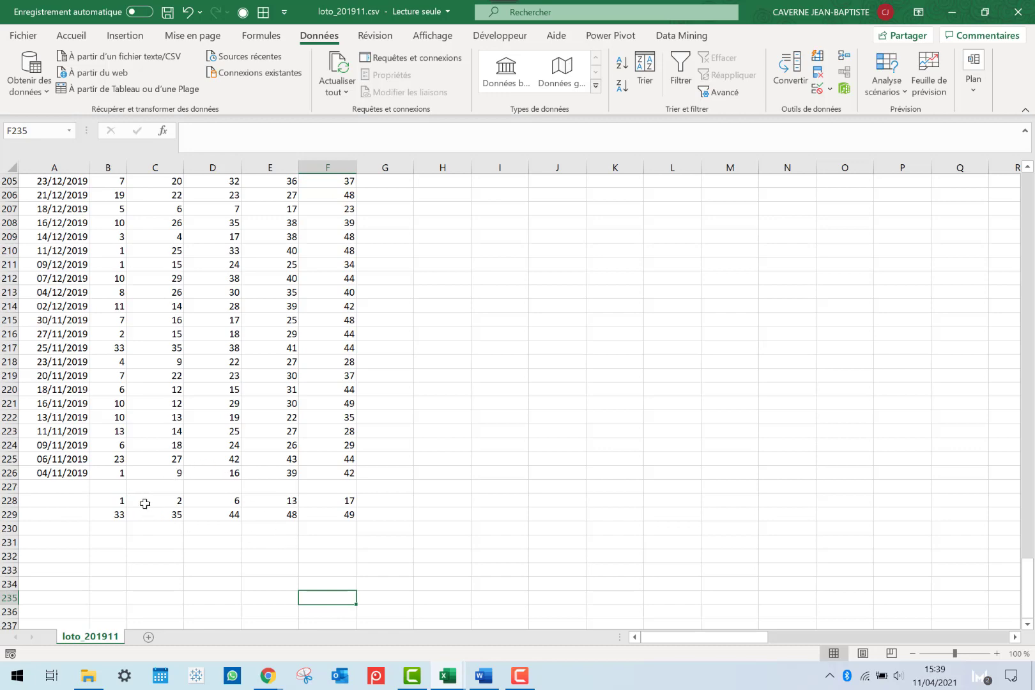
# Enter trial numbers within the minimum and maximum ranges for the first two balls: 2 in B232 and 17 in C232
pyautogui.click(119, 543)
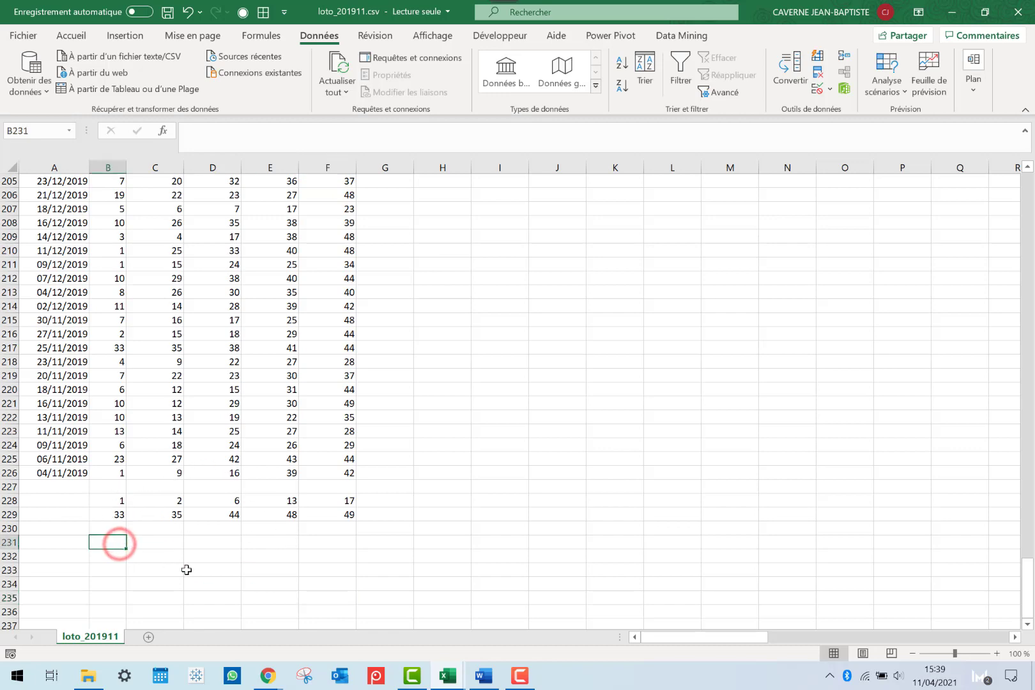
pyautogui.click(120, 495)
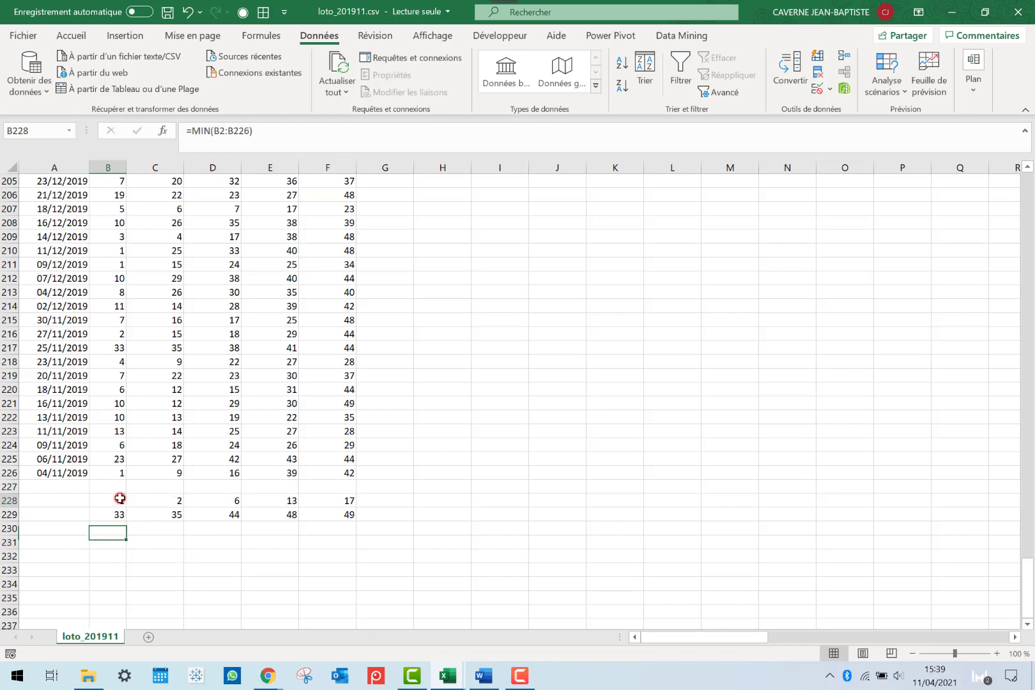
pyautogui.click(118, 512)
pyautogui.click(117, 554)
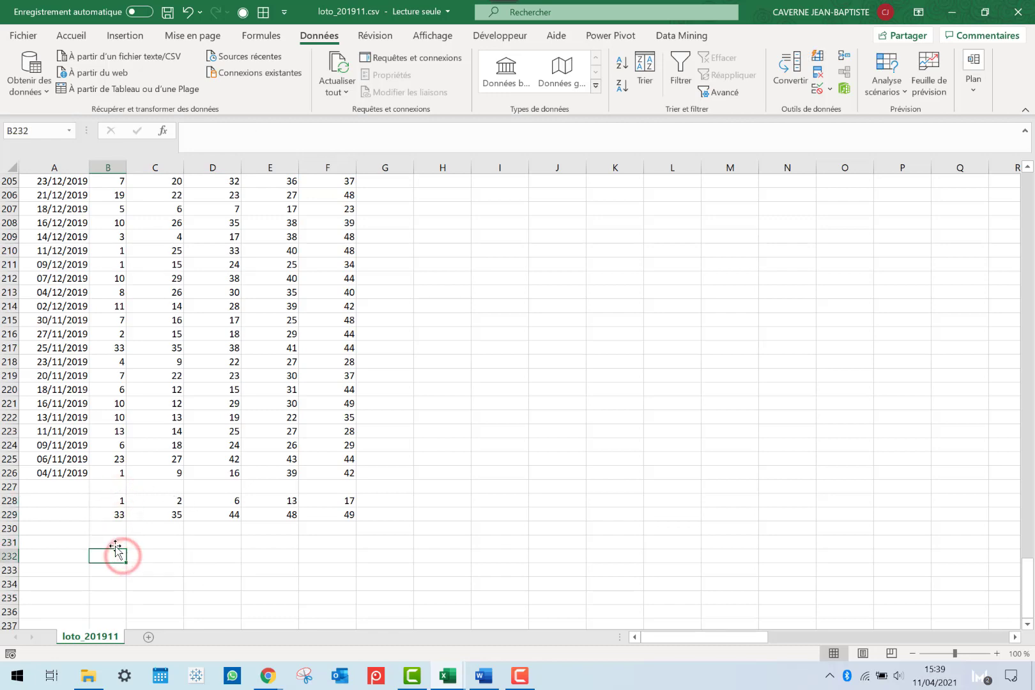
pyautogui.write('35')
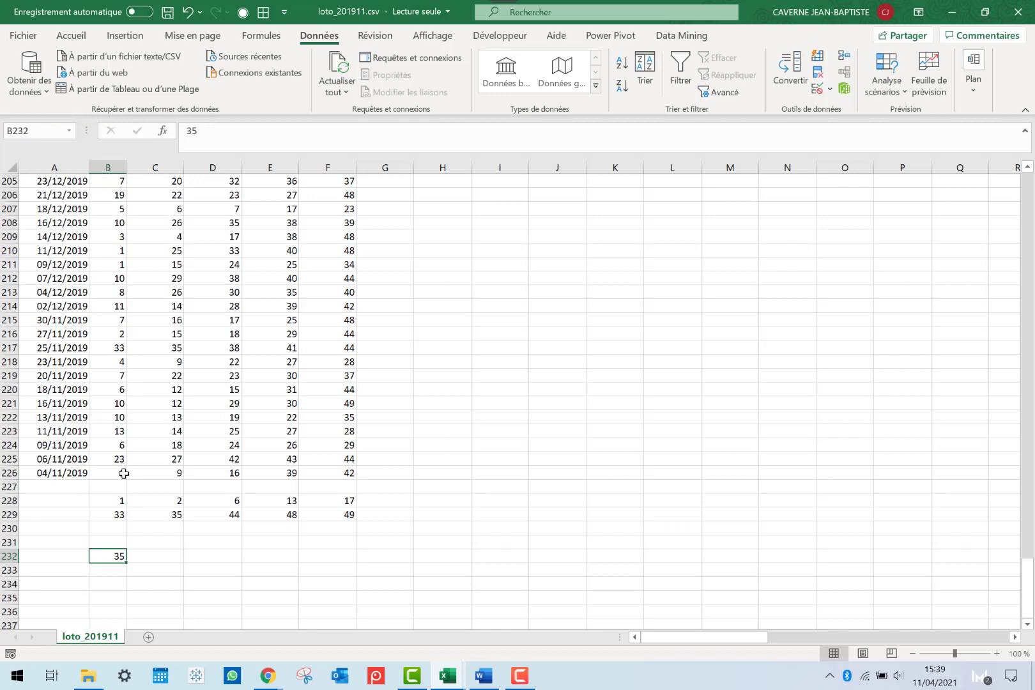
pyautogui.write('2')
pyautogui.press('Tab')
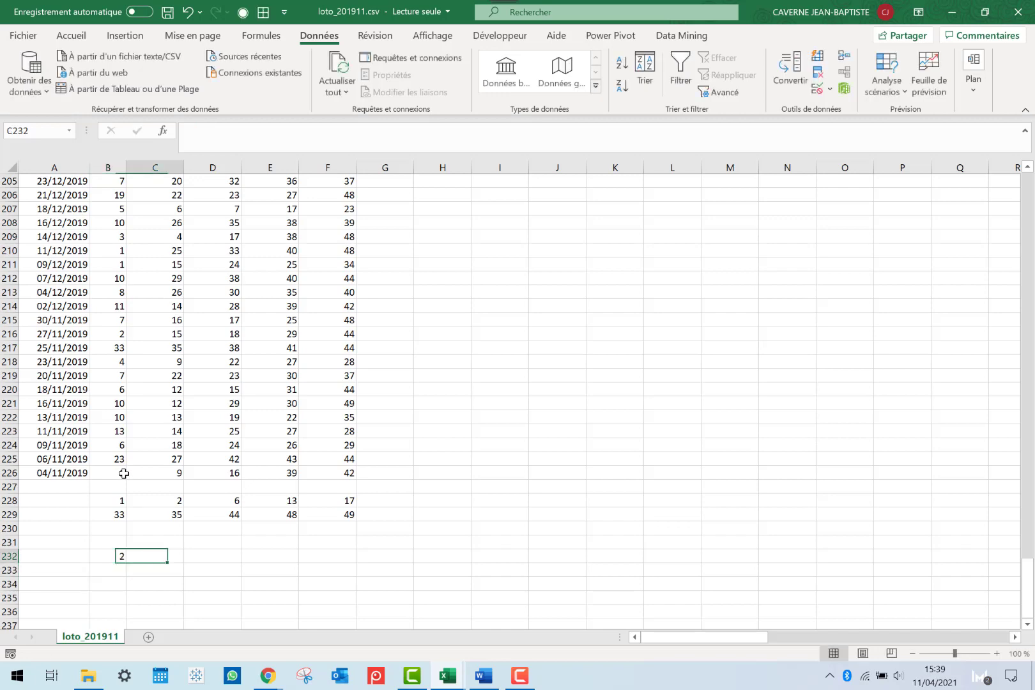
pyautogui.click(173, 501)
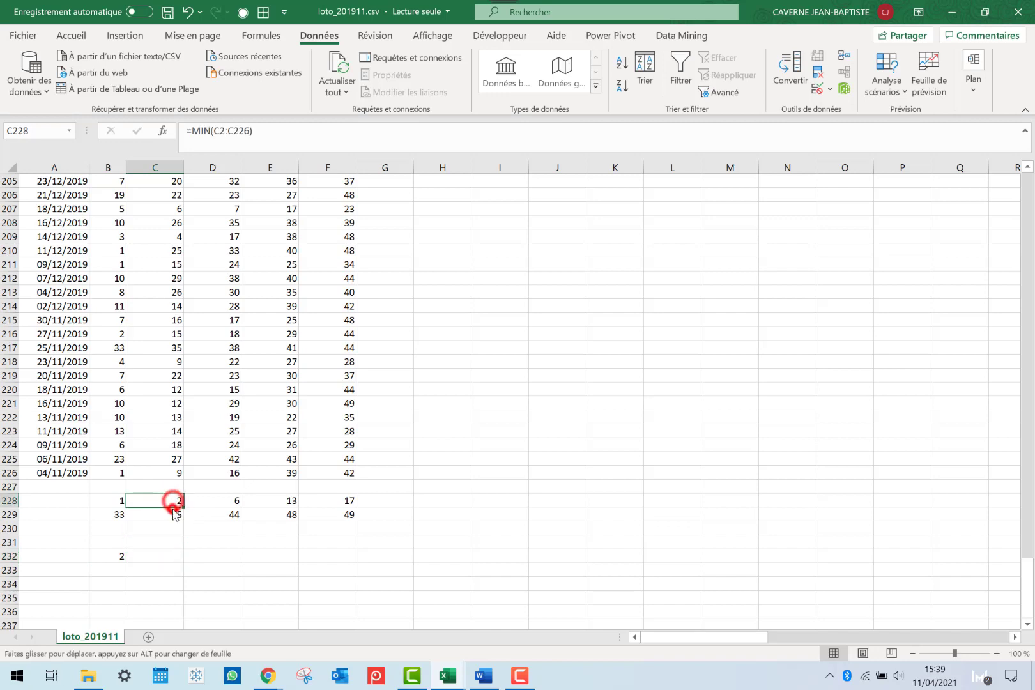
pyautogui.click(159, 554)
pyautogui.write('17')
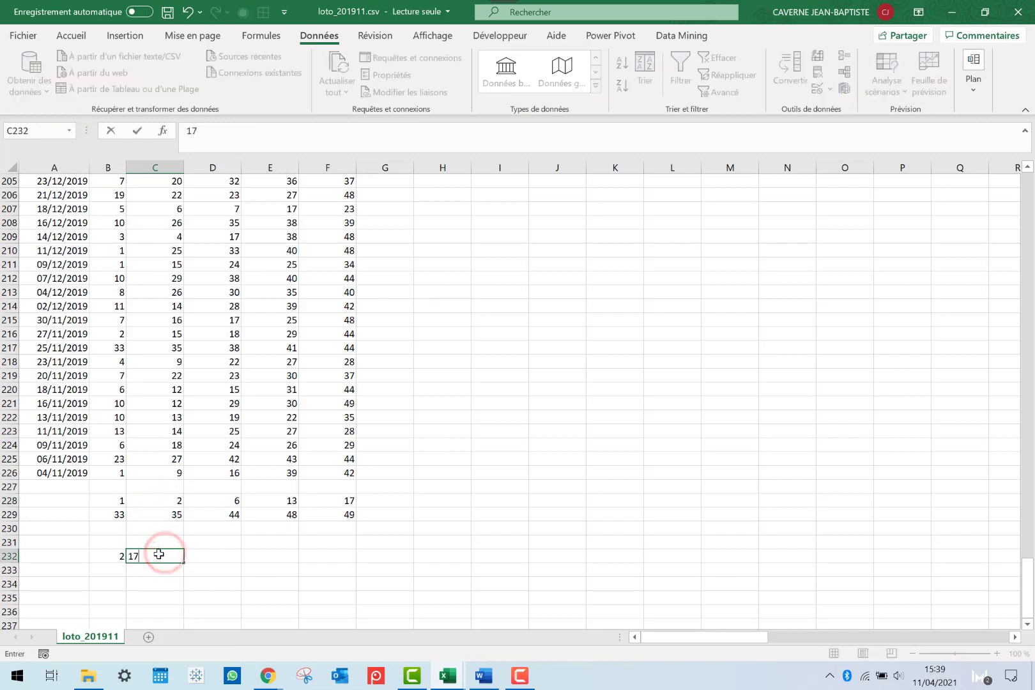
pyautogui.press('Return')
# Complete the trial combination in row 232 with 24 in D232, 35 in E232 and 39 in F232
pyautogui.click(230, 504)
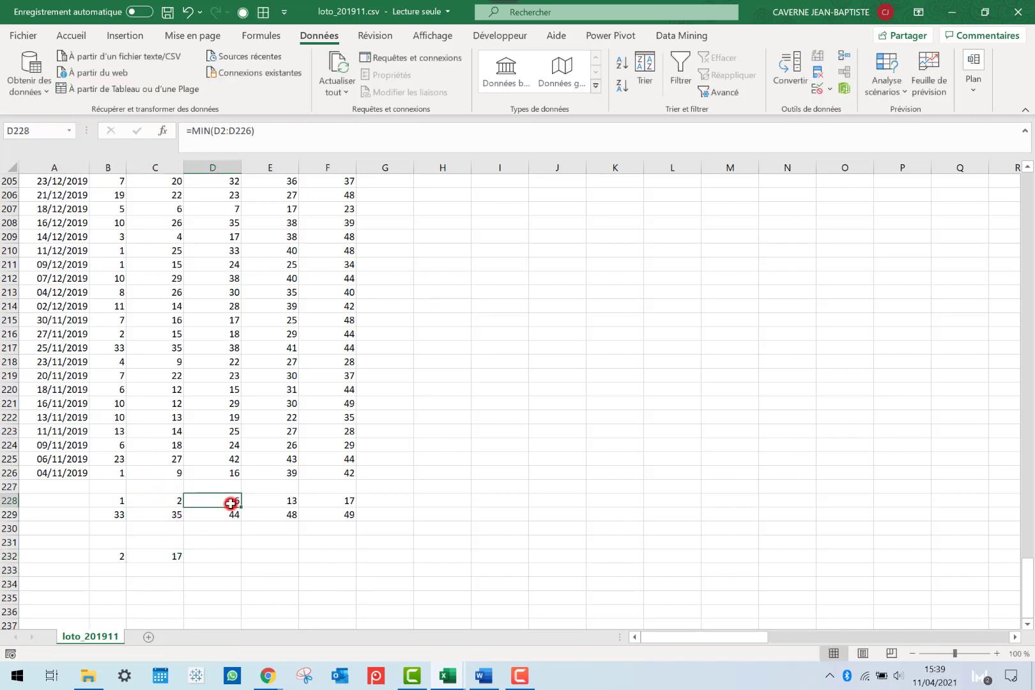
pyautogui.click(224, 554)
pyautogui.write('2')
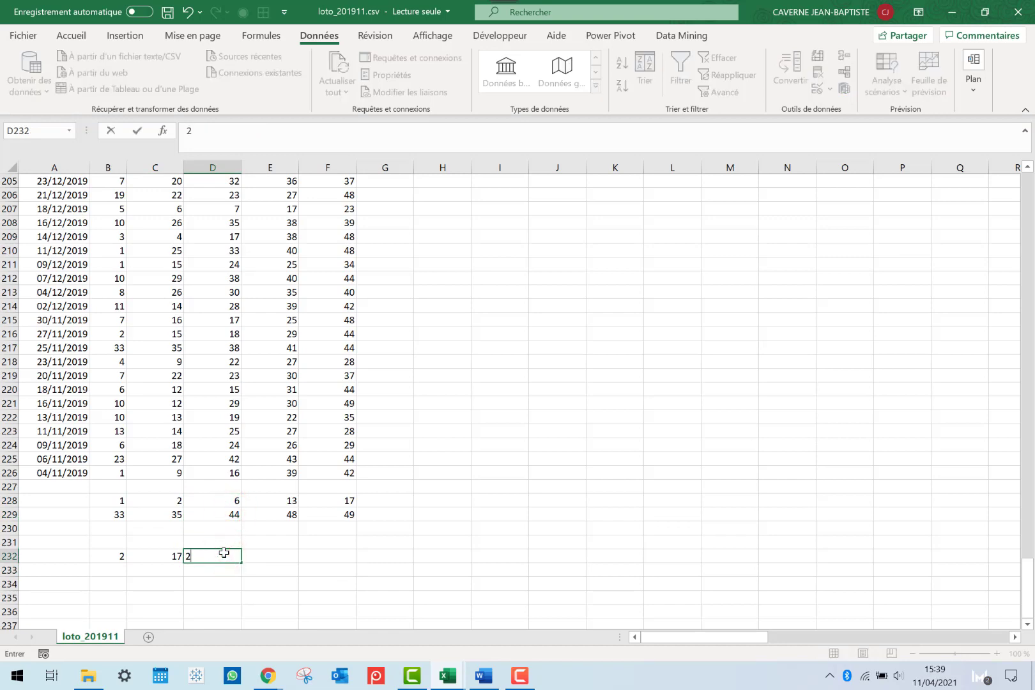
pyautogui.write('4')
pyautogui.press('Return')
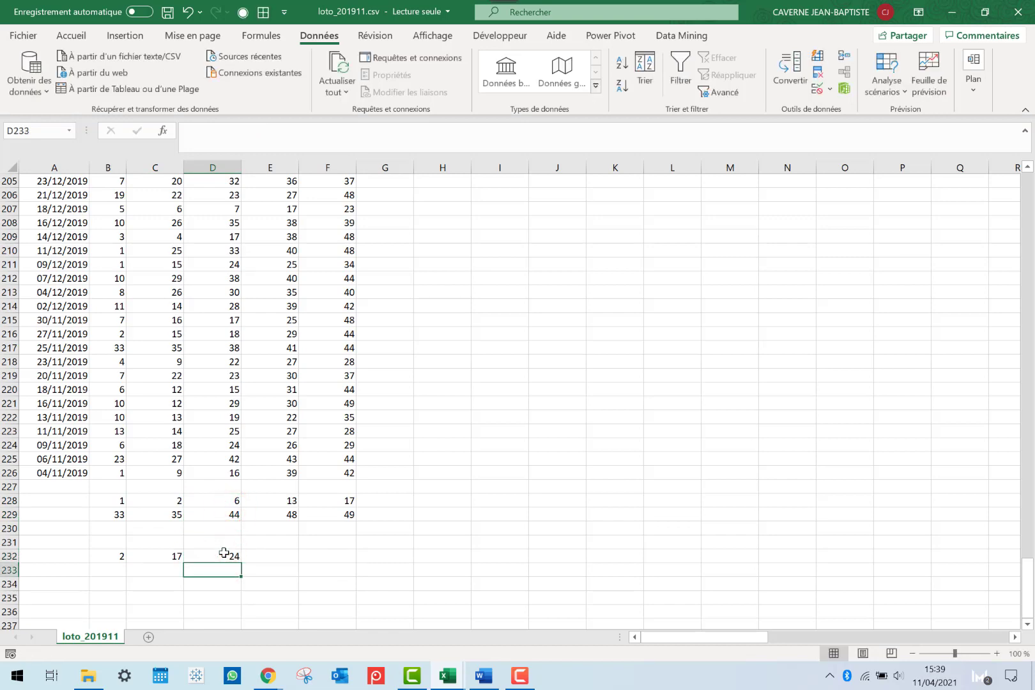
pyautogui.click(285, 556)
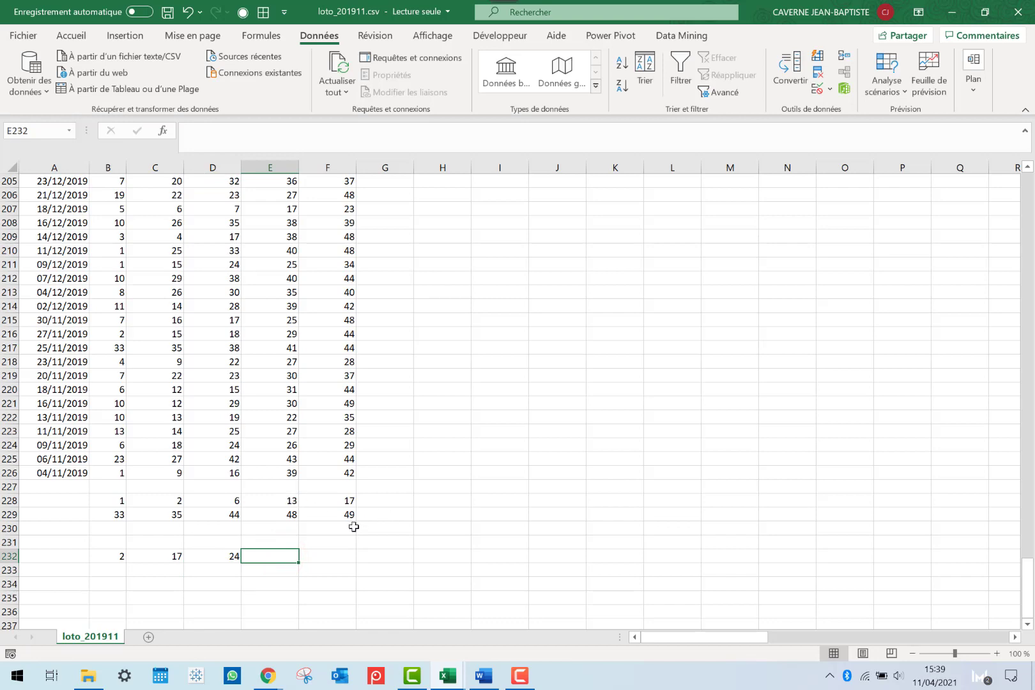
pyautogui.write('35')
pyautogui.press('Return')
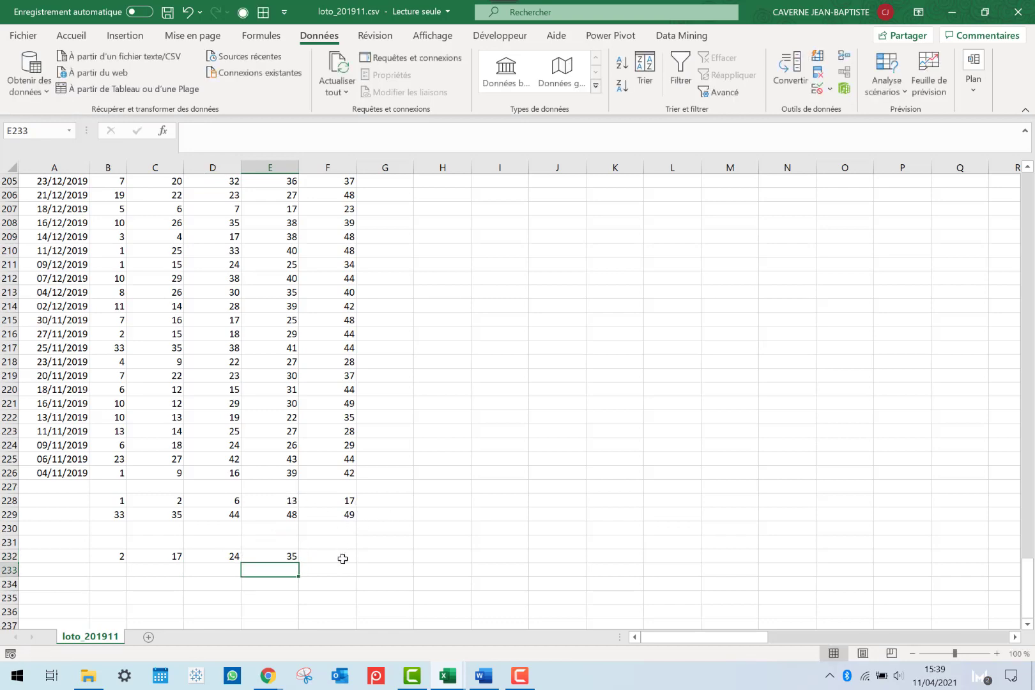
pyautogui.click(339, 553)
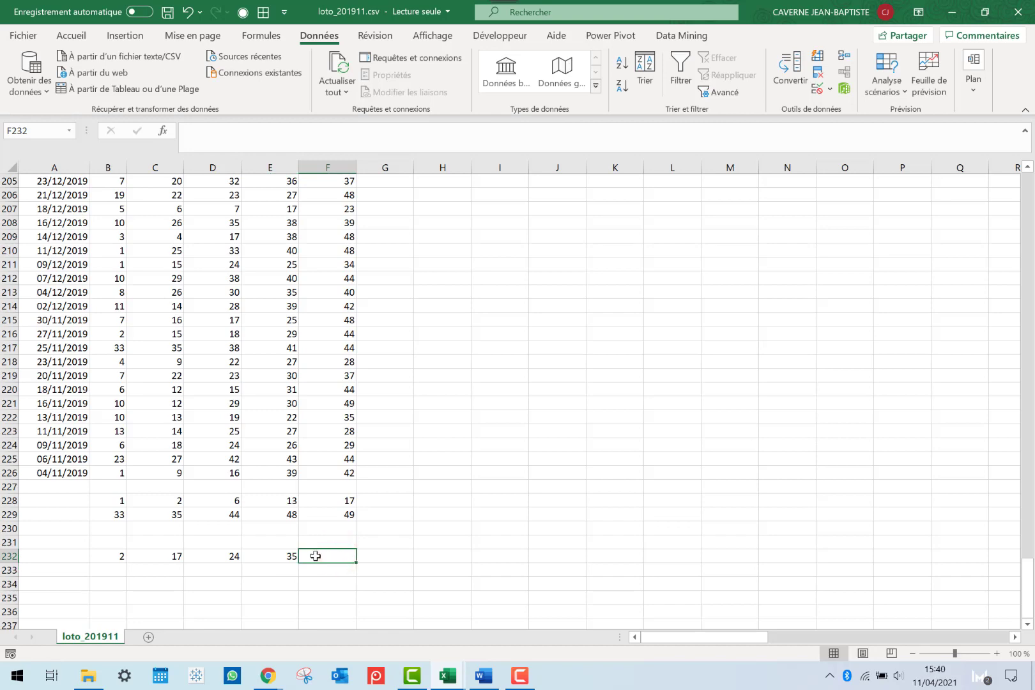
pyautogui.write('39')
pyautogui.press('Return')
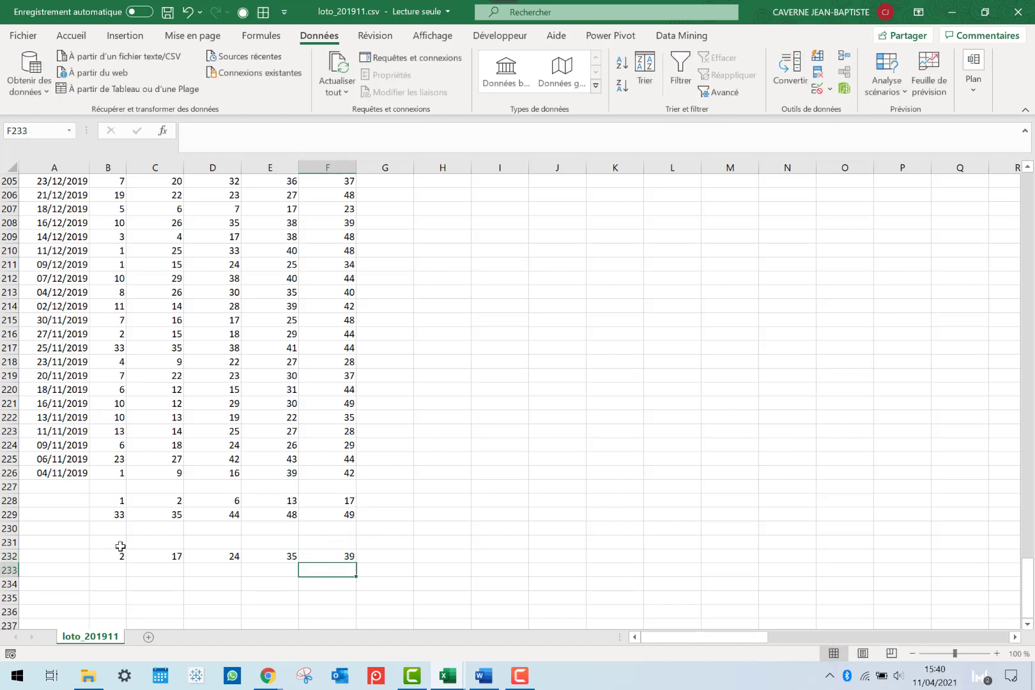
pyautogui.click(115, 500)
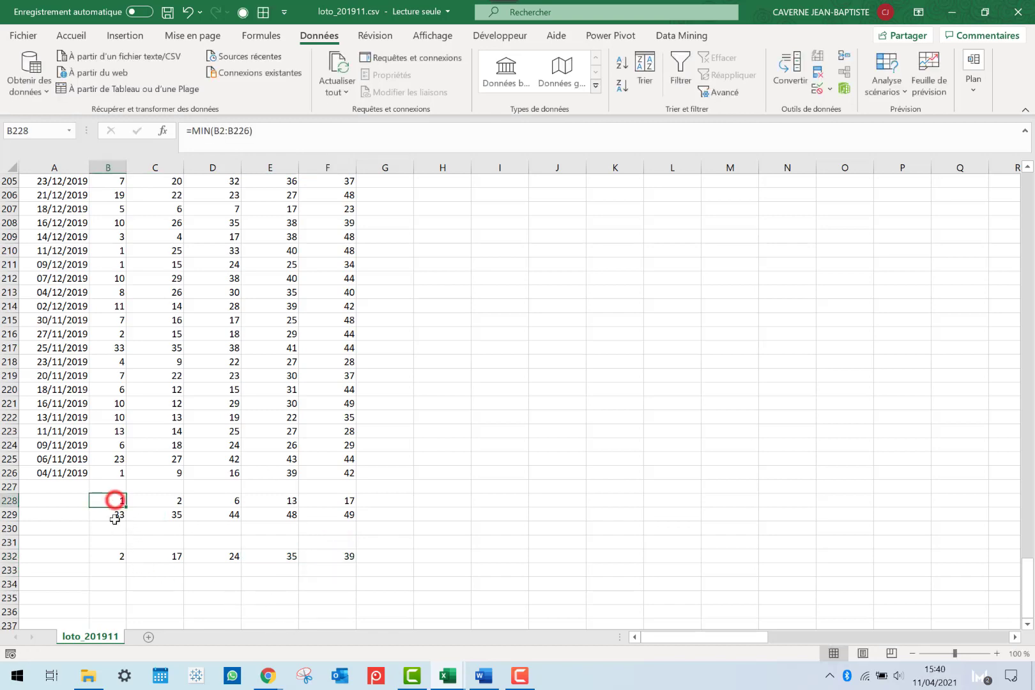
pyautogui.click(115, 515)
pyautogui.click(117, 556)
pyautogui.click(101, 294)
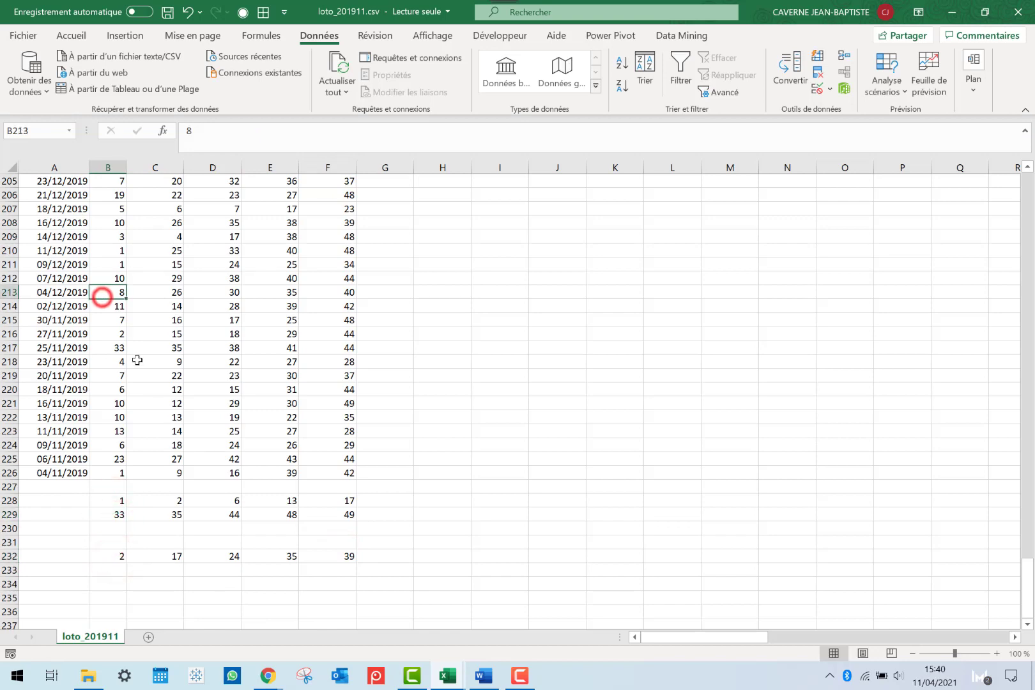
pyautogui.click(152, 361)
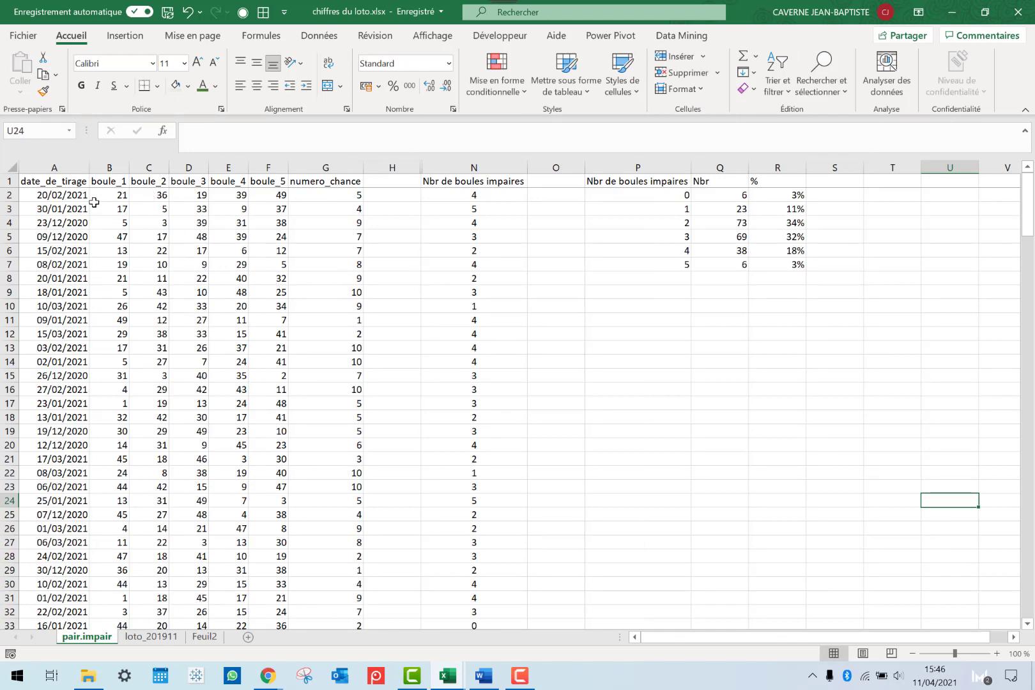
# Add a new sheet after pair.impair in the chiffres du loto workbook and name it "tableau"
pyautogui.click(247, 638)
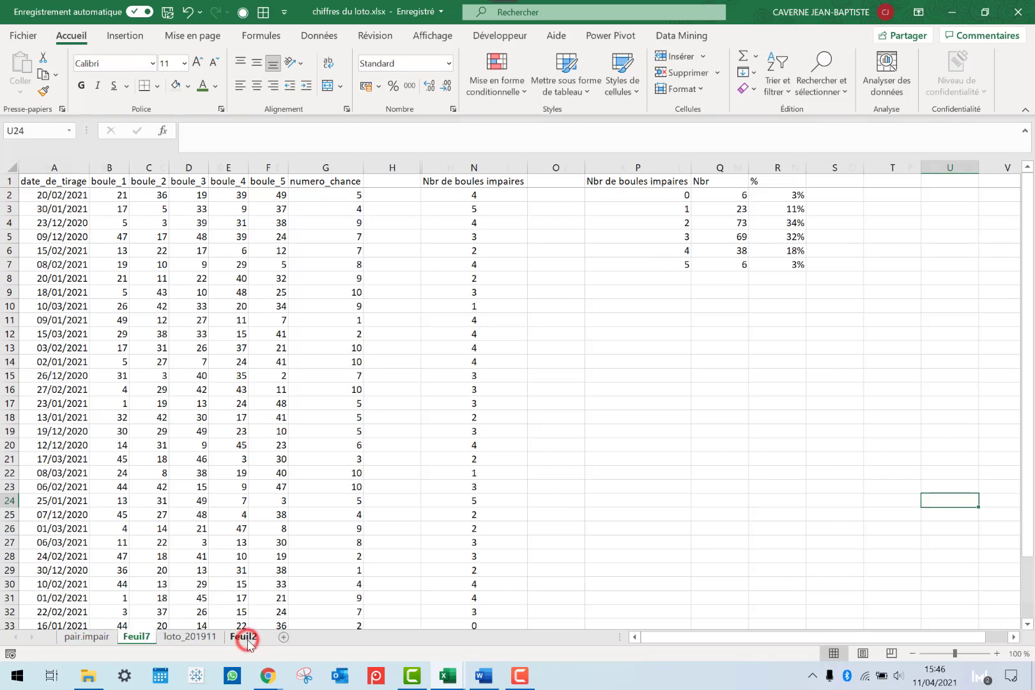
pyautogui.doubleClick(141, 636)
pyautogui.write('tab')
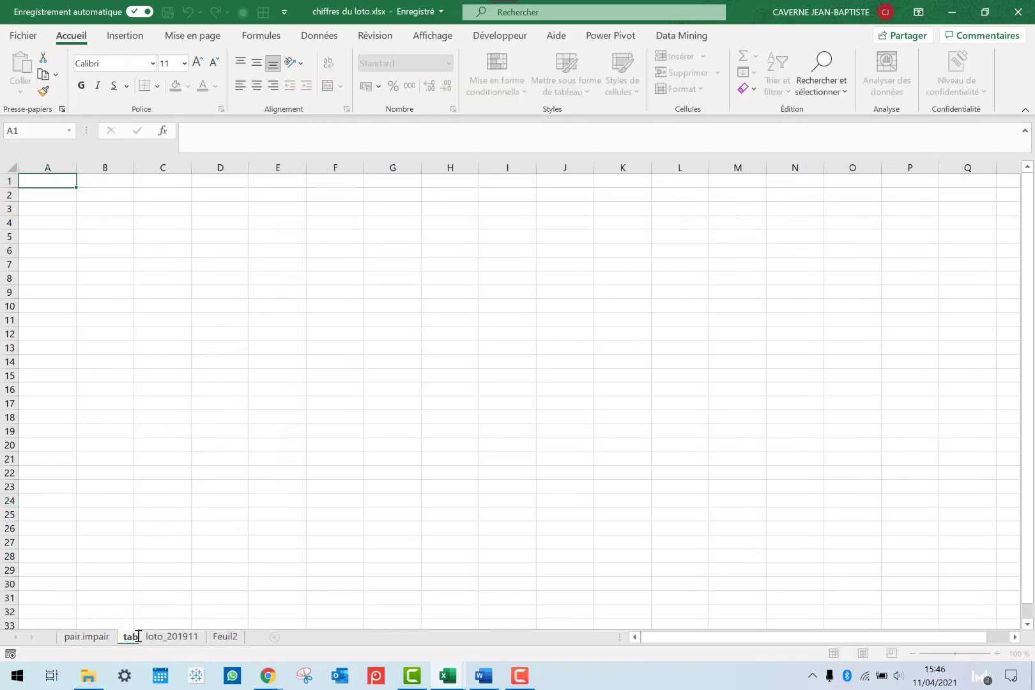
pyautogui.write('leau')
pyautogui.press('Return')
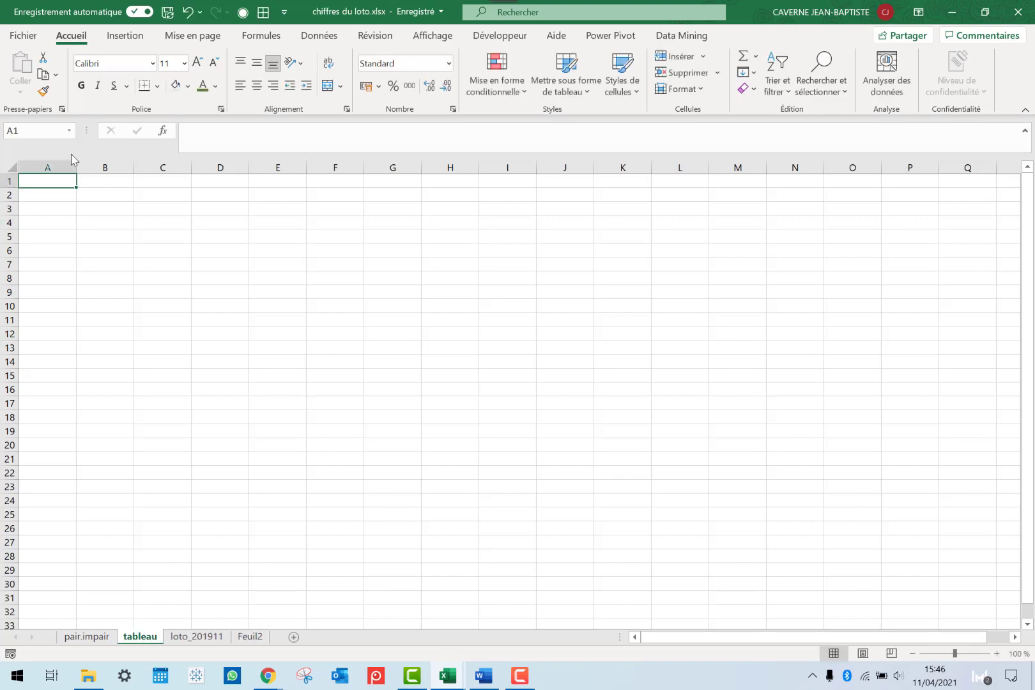
# Copy the draw dates in A2:A216 of the pair.impair sheet into the tableau sheet starting at A2
pyautogui.click(86, 641)
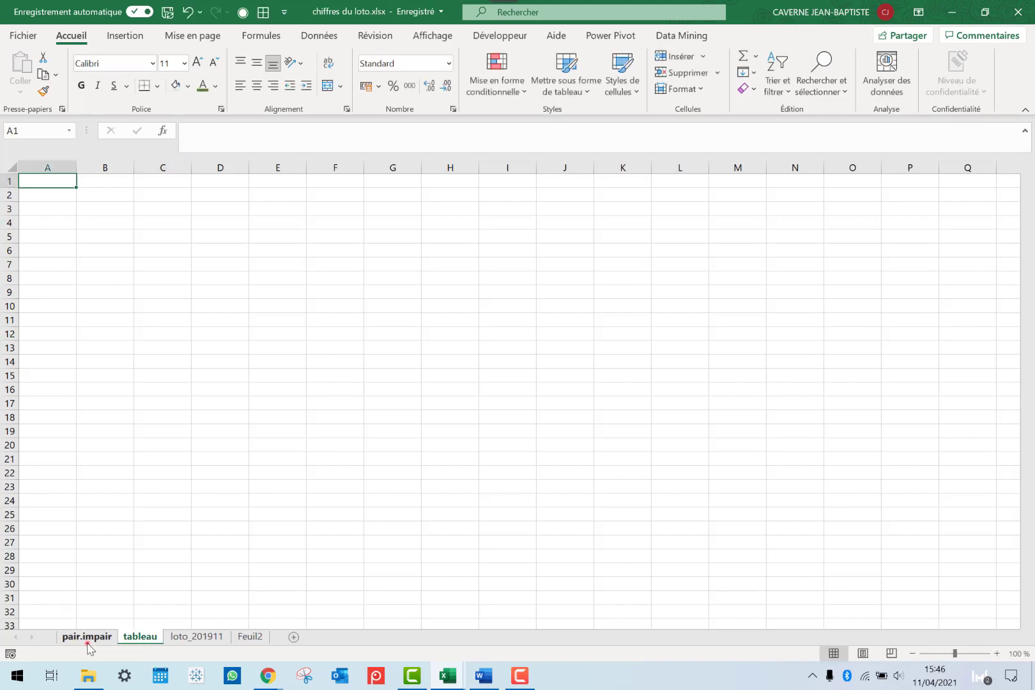
pyautogui.click(48, 195)
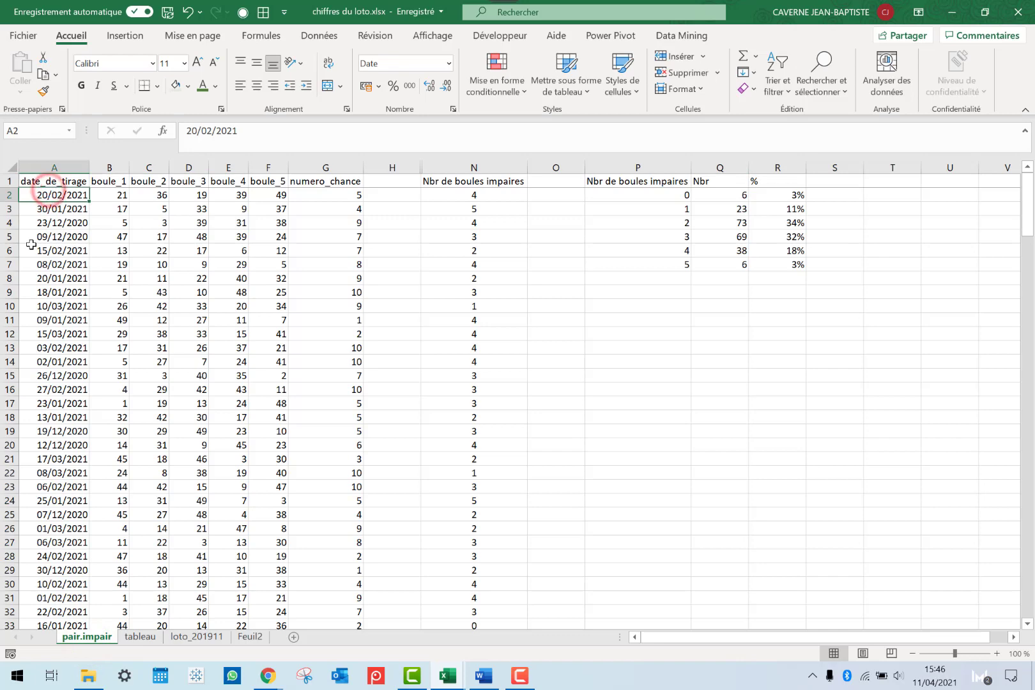
pyautogui.click(45, 181)
pyautogui.click(39, 195)
pyautogui.hotkey('ctrl', 'shift', 'Down')
pyautogui.hotkey('ctrl', 'c')
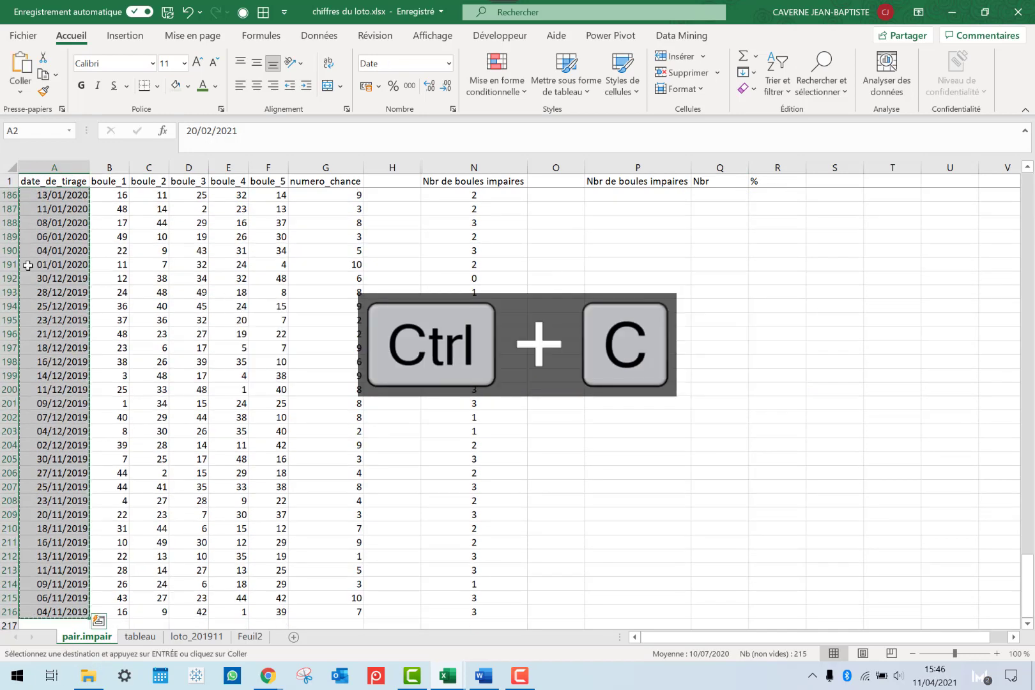
pyautogui.click(120, 639)
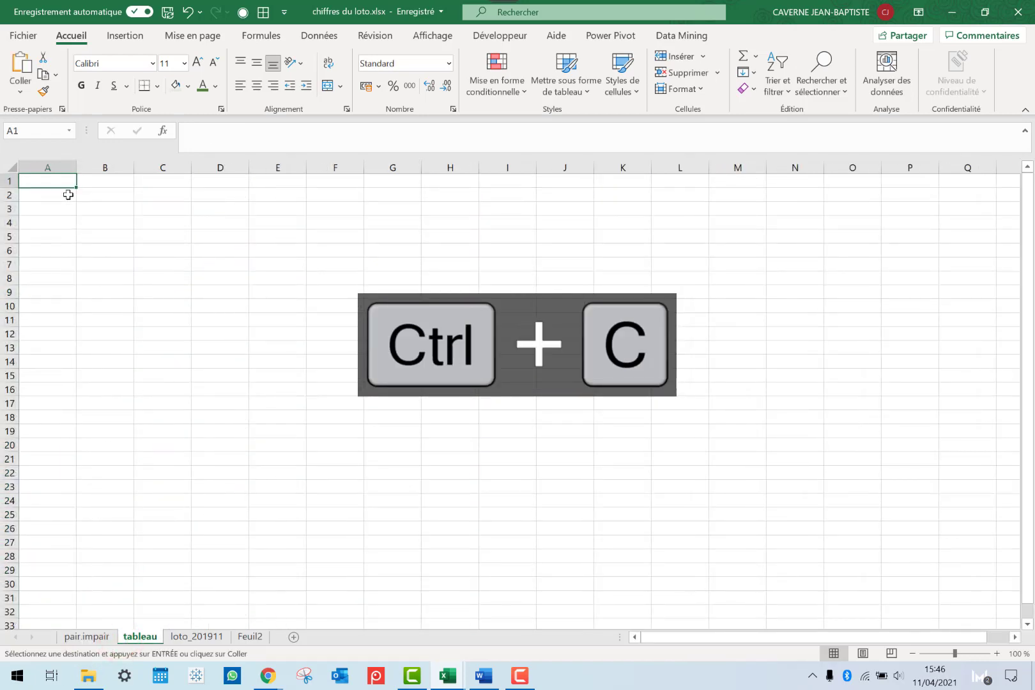
pyautogui.click(65, 193)
pyautogui.hotkey('ctrl', 'v')
# Number the header row of tableau from 1 in B1 to 49 in AX1 by entering 1 and 2 and extending the series
pyautogui.click(106, 179)
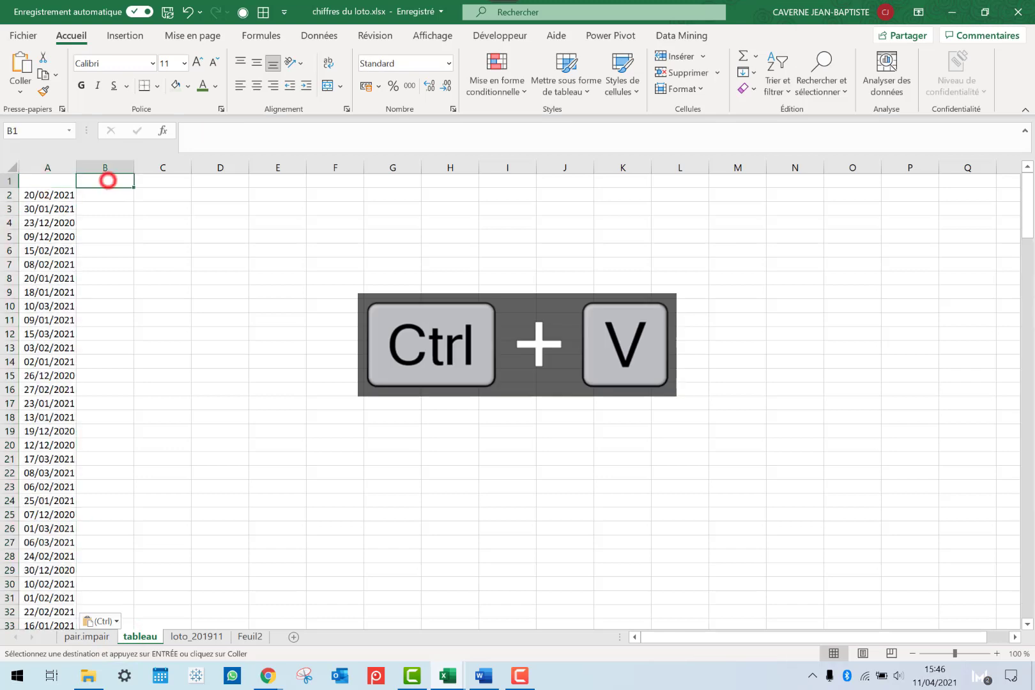
pyautogui.write('1')
pyautogui.press('Tab')
pyautogui.write('2')
pyautogui.press('Tab')
pyautogui.press('Left')
pyautogui.press('Left')
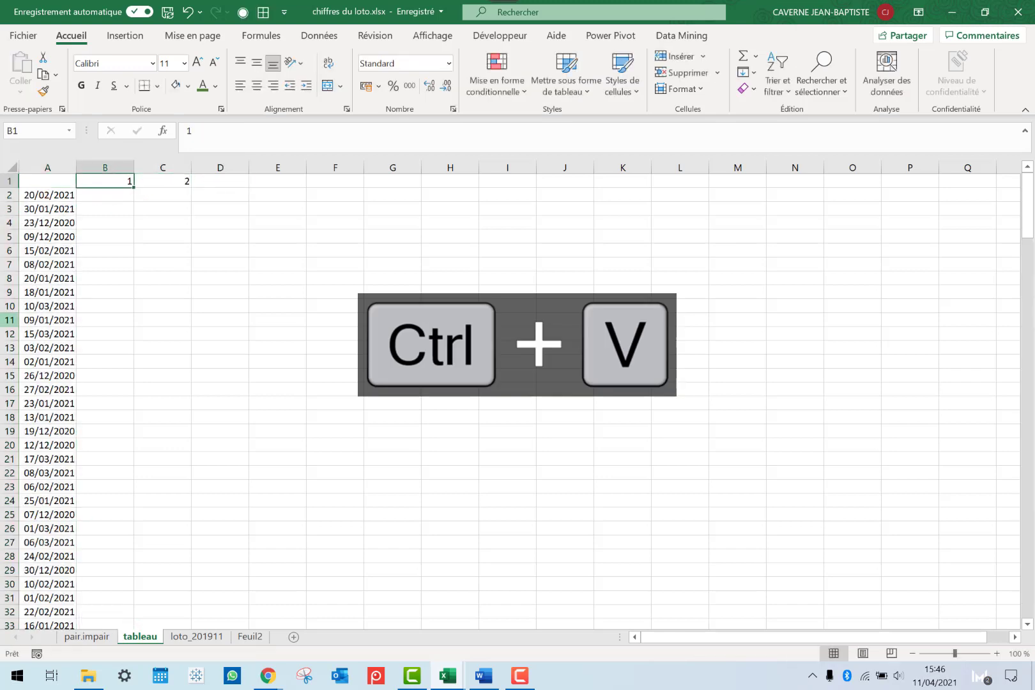
pyautogui.hotkey('shift', 'Right')
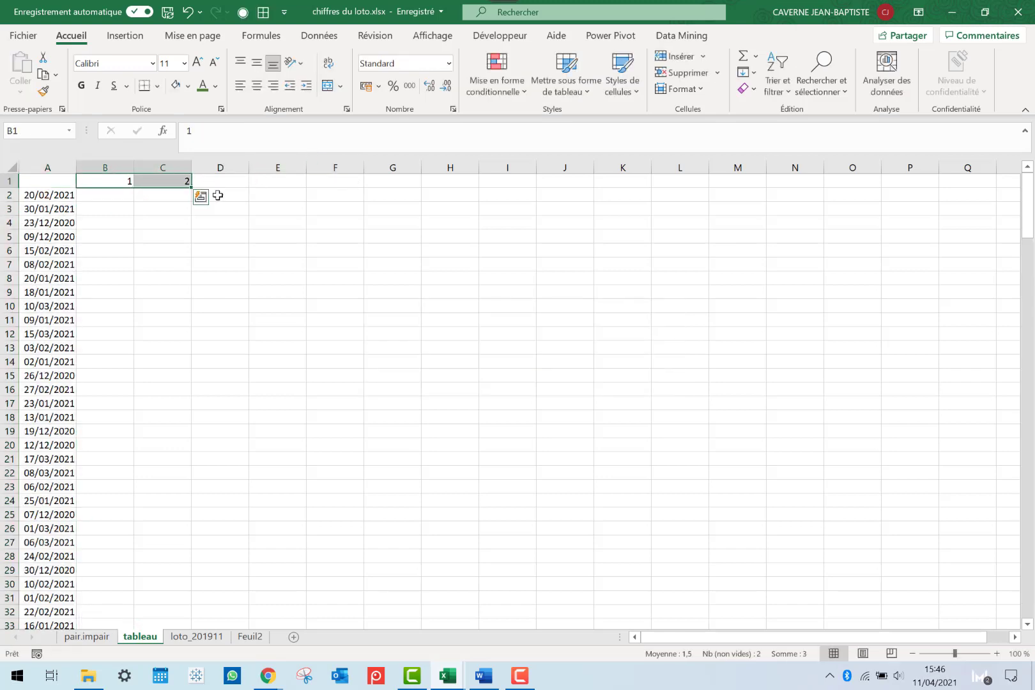
pyautogui.moveTo(193, 185); pyautogui.dragTo(399, 205)
# Autofit the column widths of the whole tableau grid
pyautogui.hotkey('ctrl', 'a')
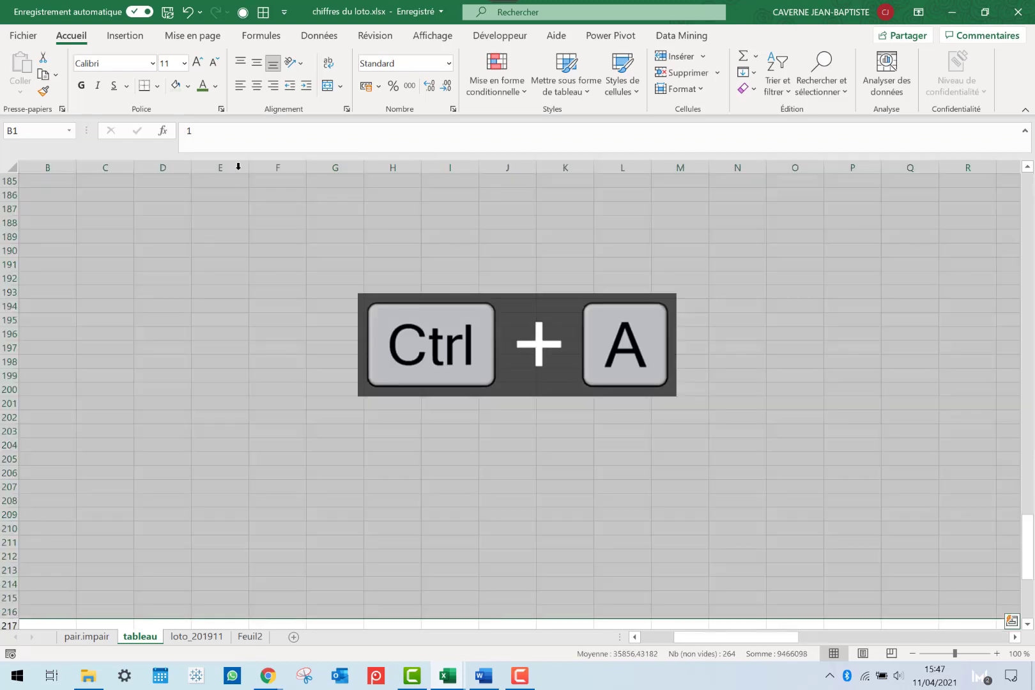
pyautogui.click(691, 93)
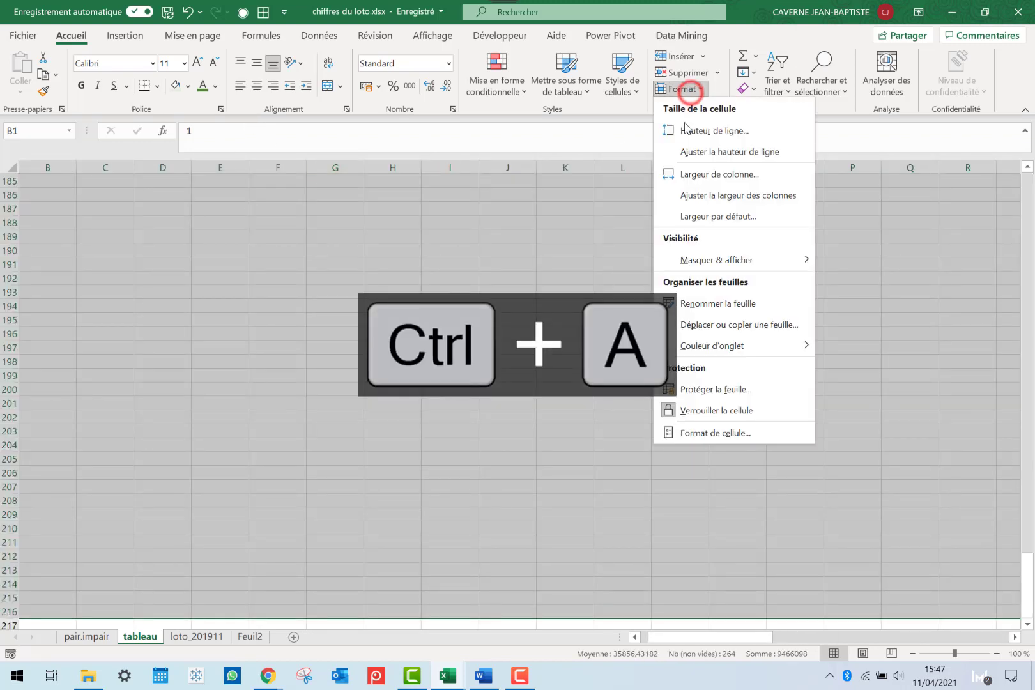
pyautogui.click(731, 195)
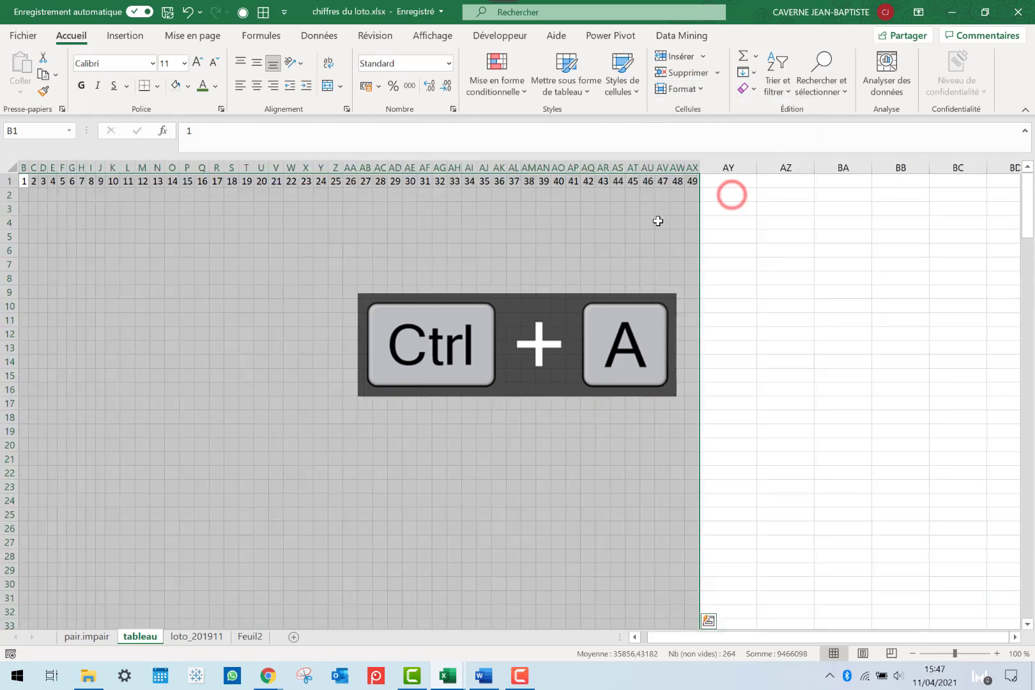
pyautogui.click(659, 221)
pyautogui.moveTo(164, 228); pyautogui.dragTo(3, 242)
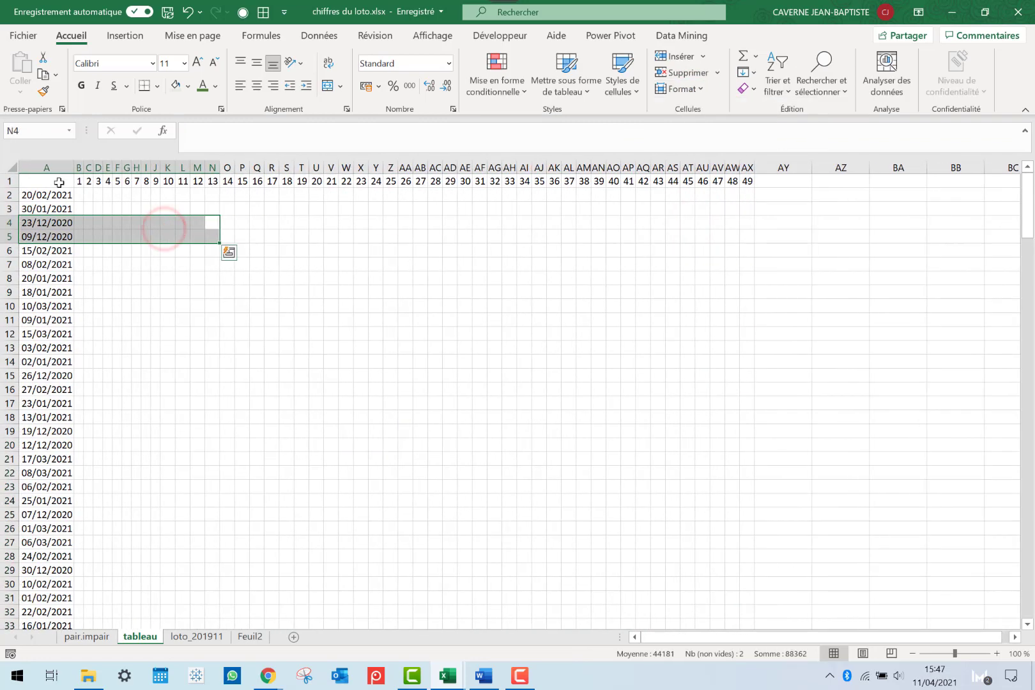
pyautogui.moveTo(56, 181); pyautogui.dragTo(51, 432)
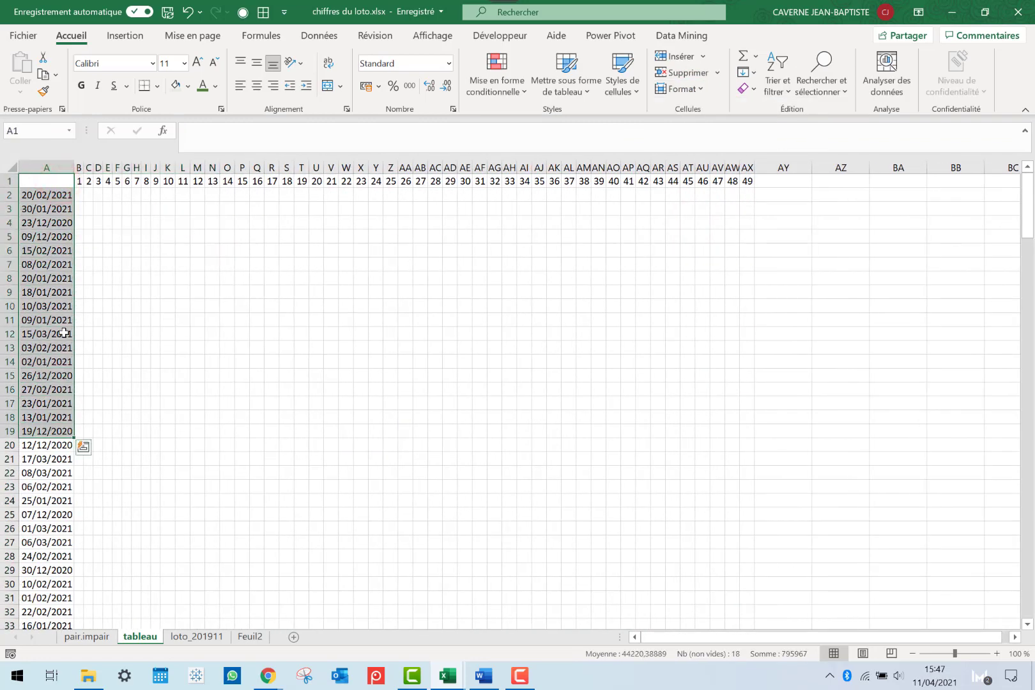
pyautogui.moveTo(80, 167); pyautogui.dragTo(744, 139)
pyautogui.click(710, 235)
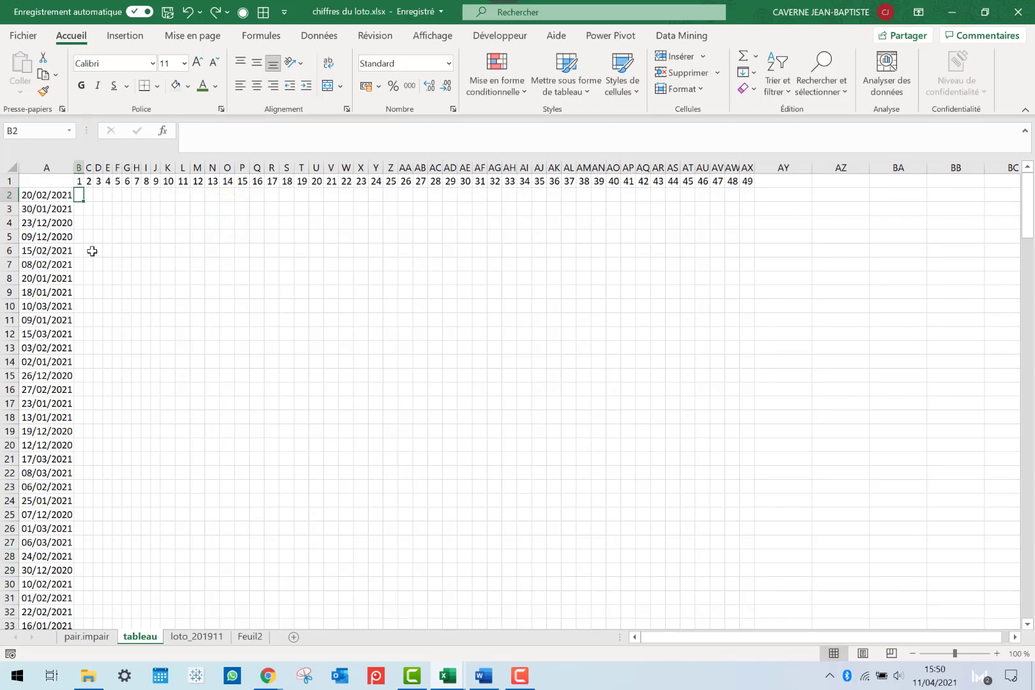
# Enter =NB.SI(pair.impair!B2:F2;tableau!B1) in B2 to count the ball number among the five balls drawn
pyautogui.write('=nb.si')
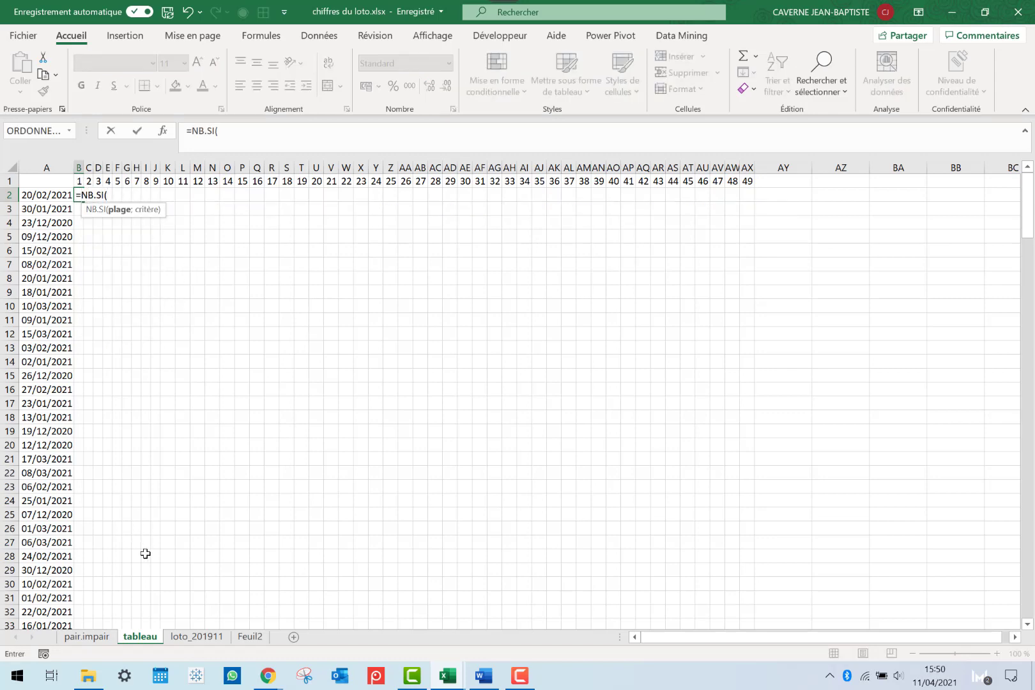
pyautogui.click(104, 637)
pyautogui.click(104, 638)
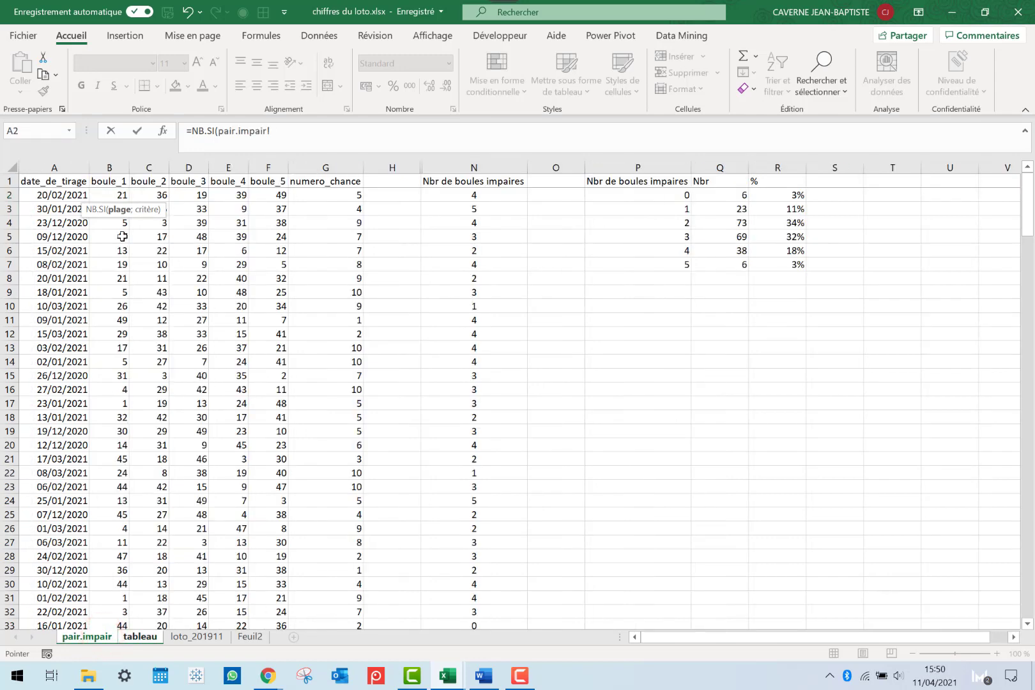
pyautogui.moveTo(110, 195); pyautogui.dragTo(275, 199)
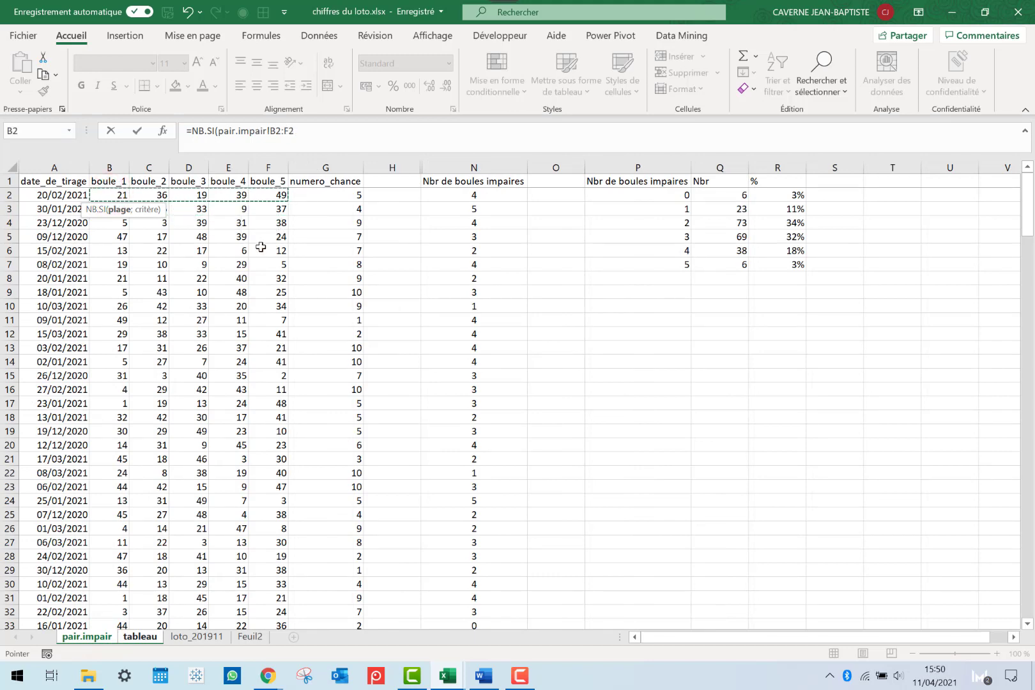
pyautogui.write(';')
pyautogui.click(140, 636)
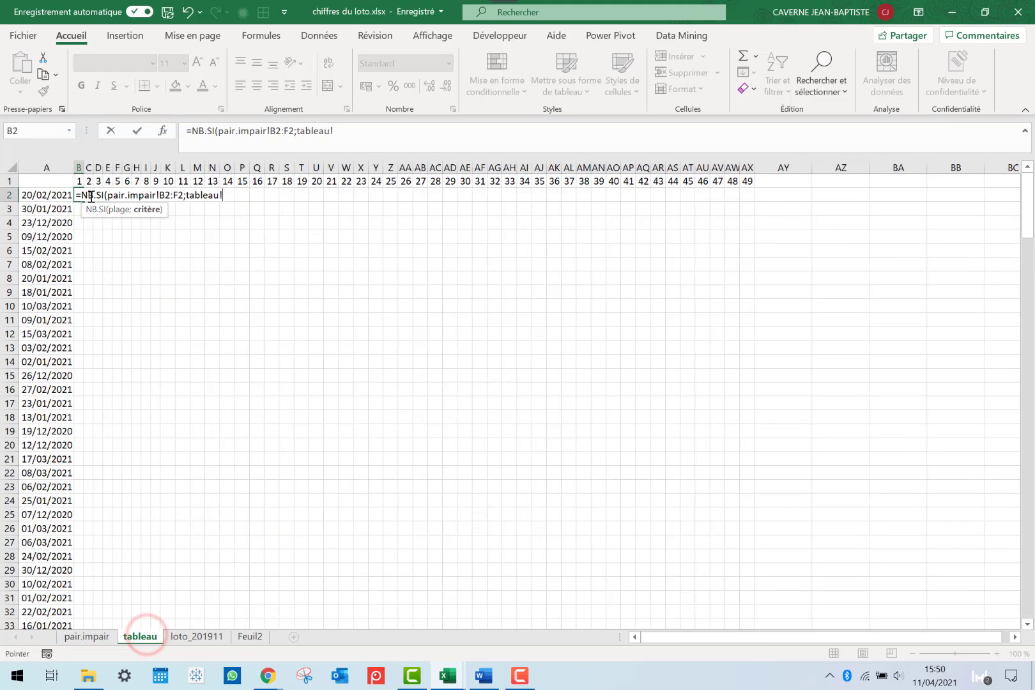
pyautogui.click(79, 181)
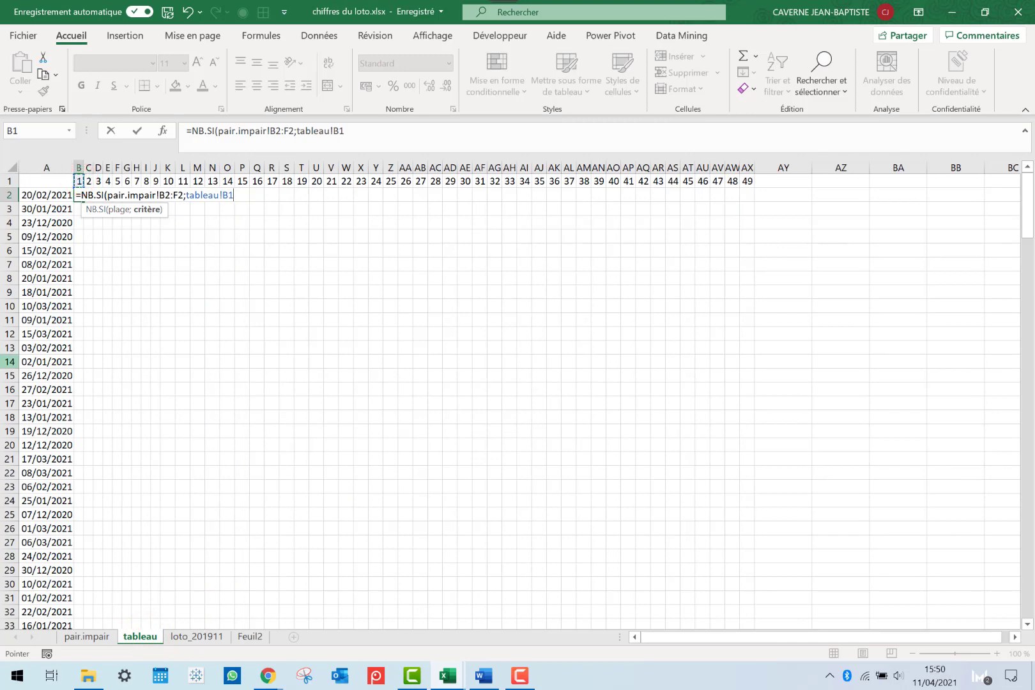
pyautogui.press('Return')
pyautogui.press('Up')
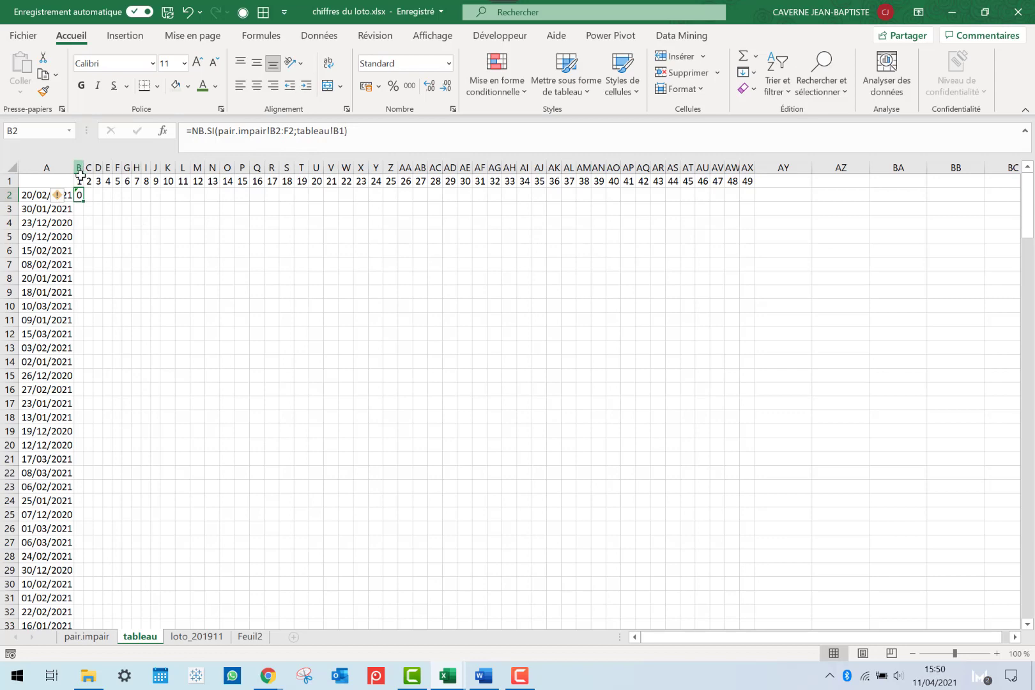
# Lock only the columns of the range in the B2 formula, making it pair.impair!$B2:$F2
pyautogui.click(254, 132)
pyautogui.click(229, 168)
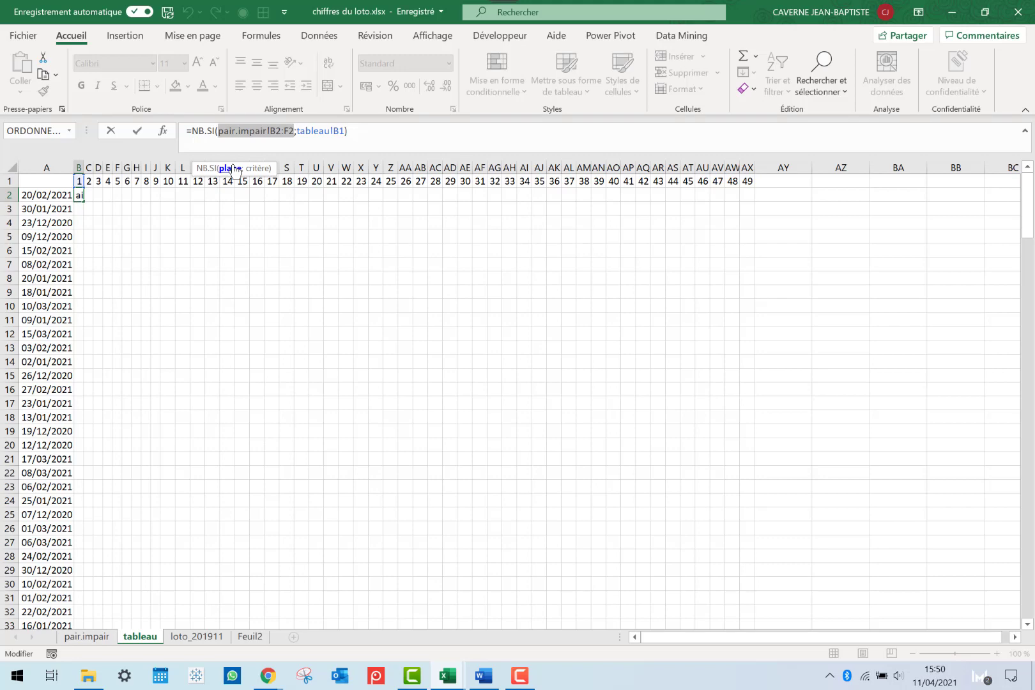
pyautogui.press('F4')
pyautogui.press('F4')
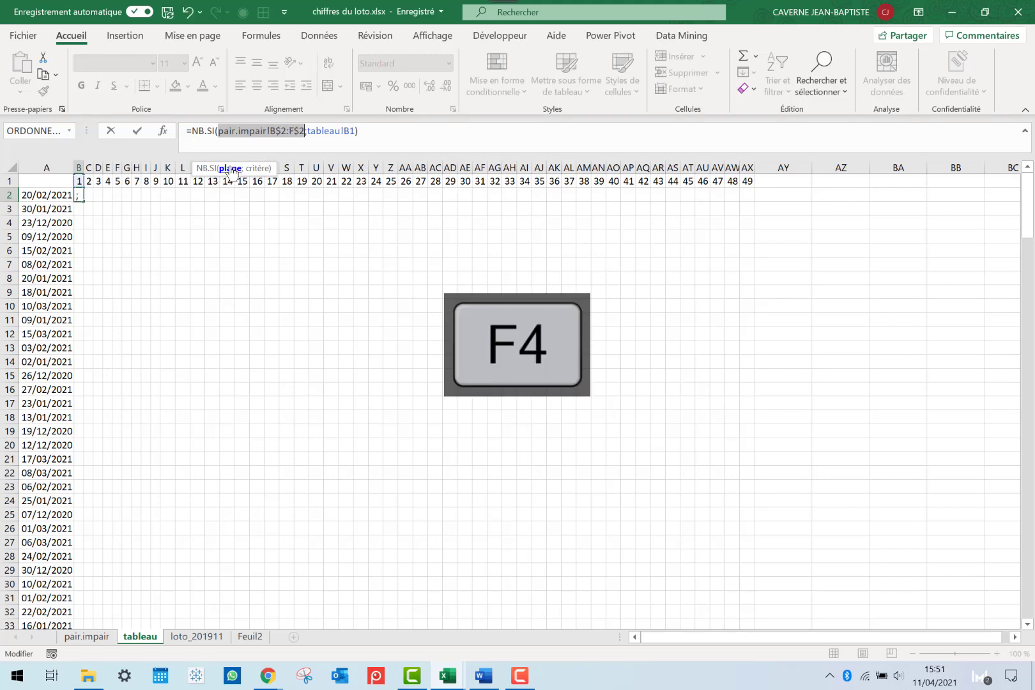
pyautogui.press('F4')
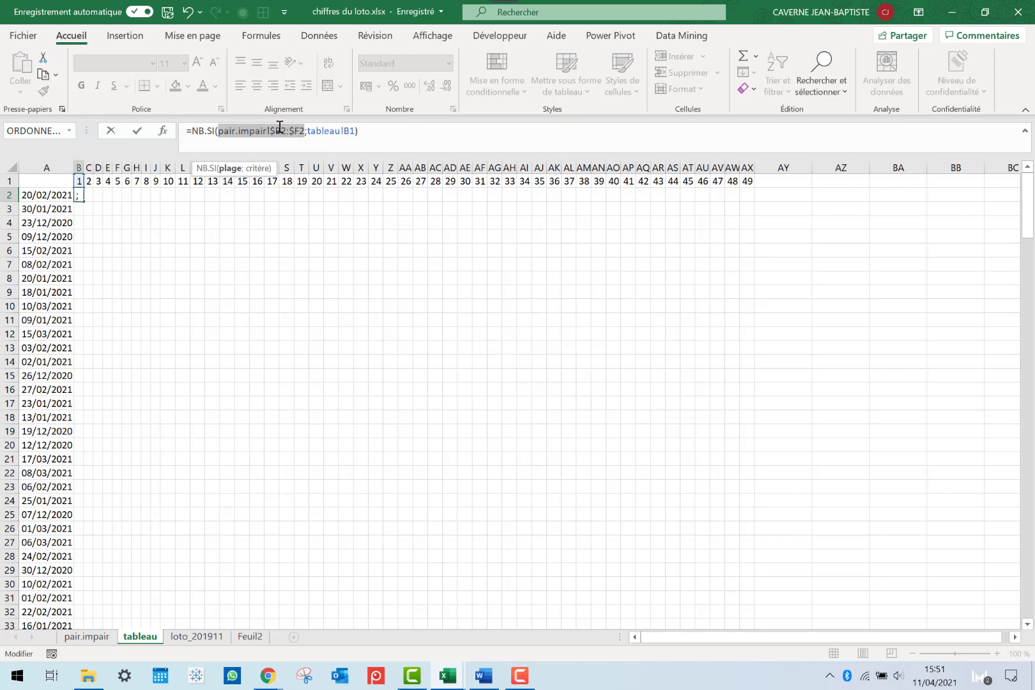
# Lock only the row of the criterion in the B2 formula, making it tableau!B$1, and validate the formula
pyautogui.moveTo(308, 131); pyautogui.dragTo(355, 132)
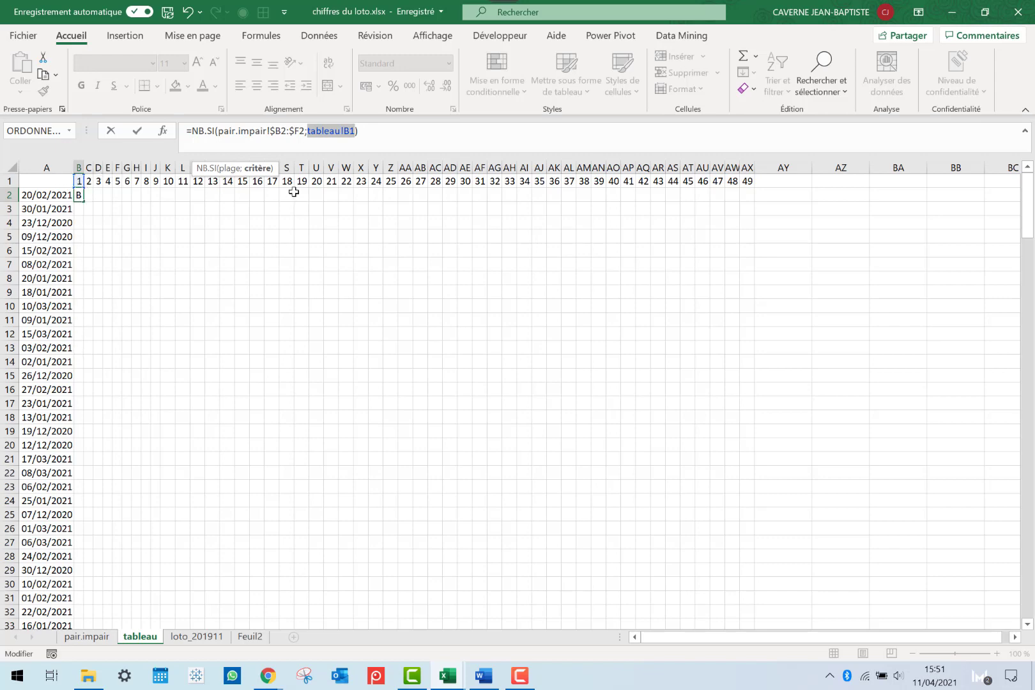
pyautogui.press('F4')
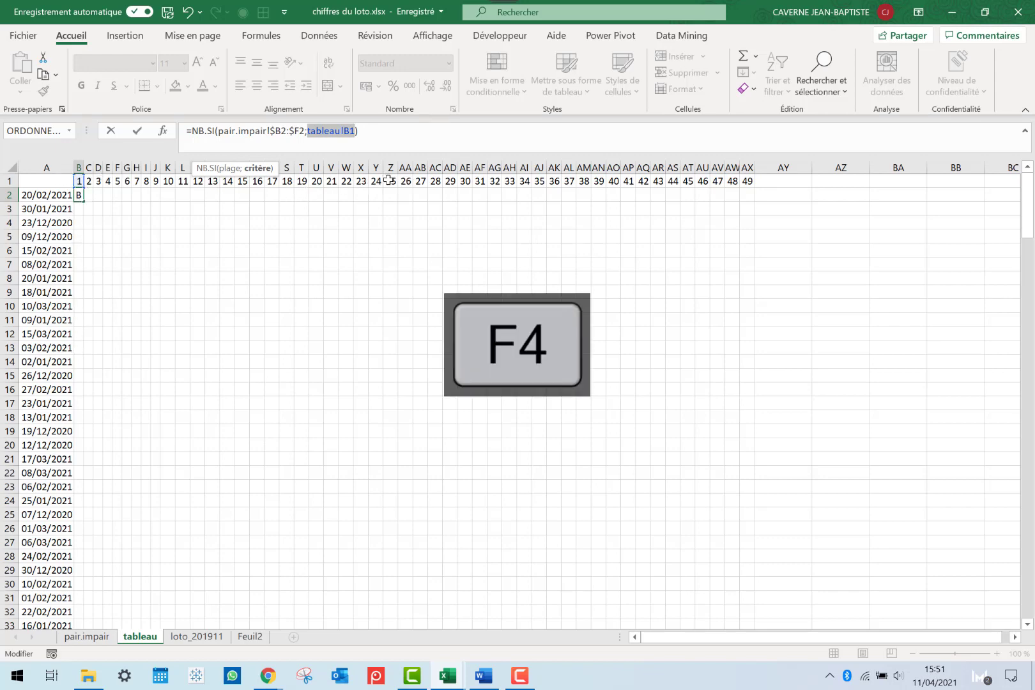
pyautogui.press('F4')
pyautogui.press('Return')
pyautogui.click(81, 193)
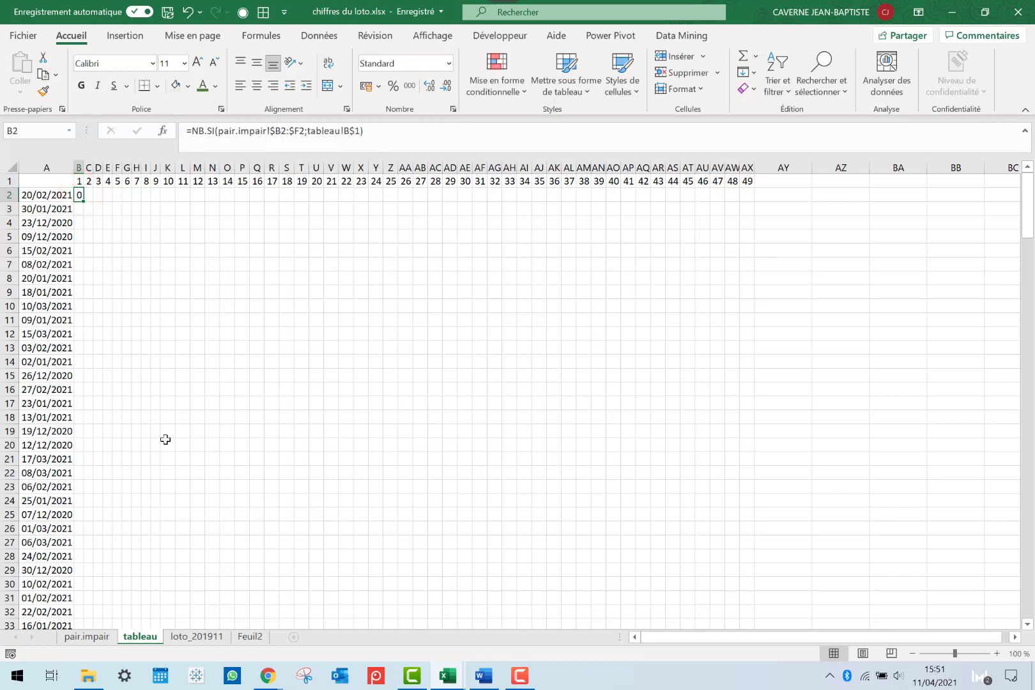
# Fill the B2 formula across to column AX and down to row 3, covering all 49 numbers for the first two draws
pyautogui.click(86, 637)
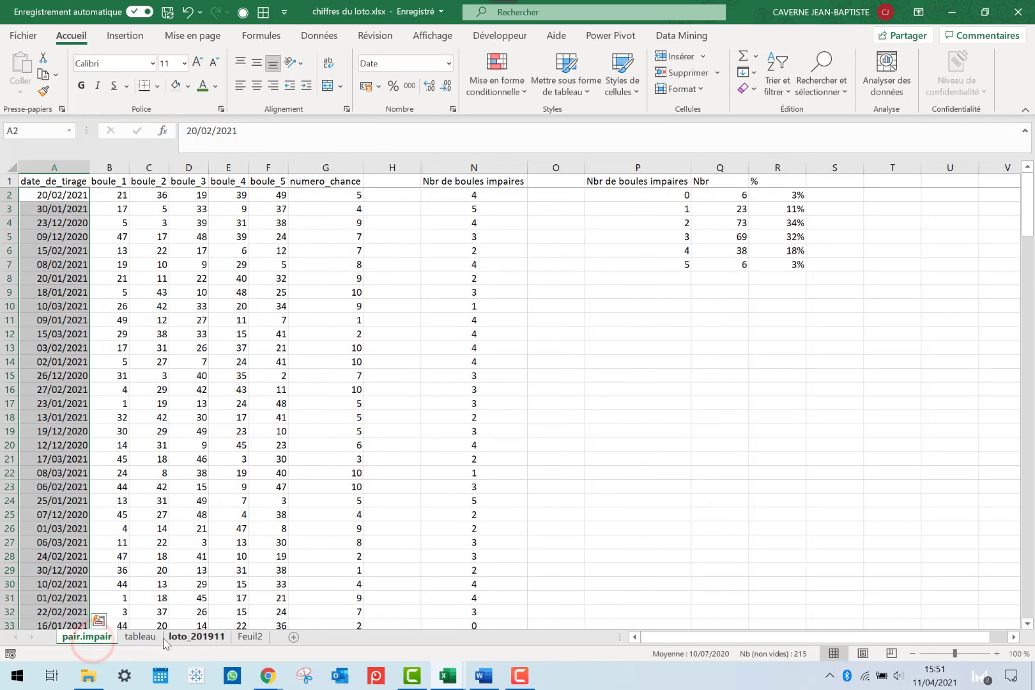
pyautogui.click(143, 639)
pyautogui.moveTo(83, 202); pyautogui.dragTo(300, 196)
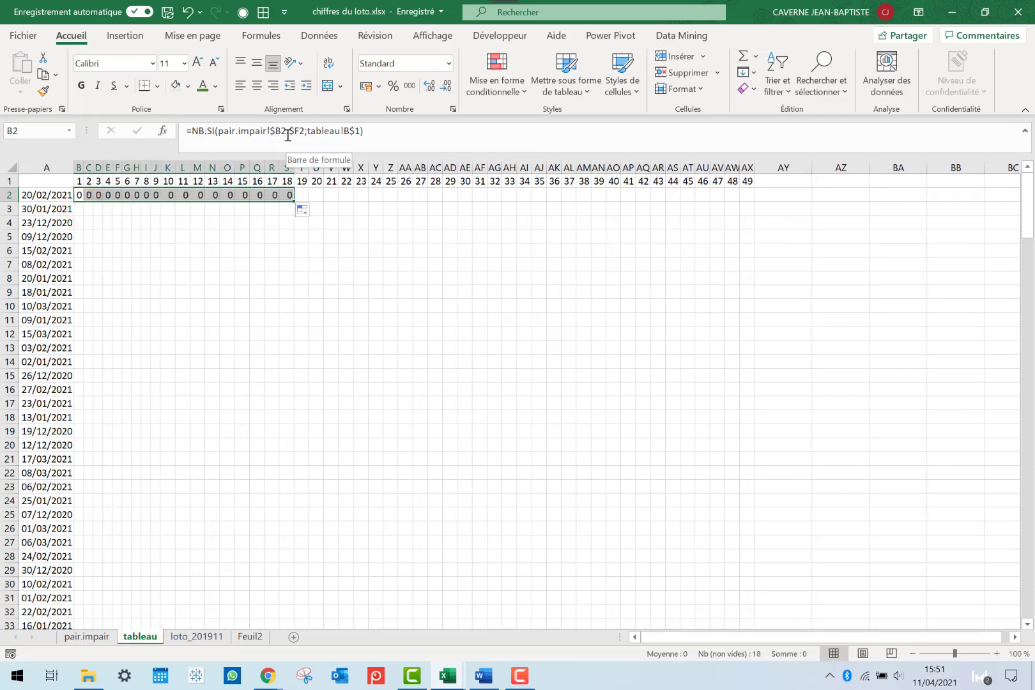
pyautogui.click(277, 133)
pyautogui.click(223, 167)
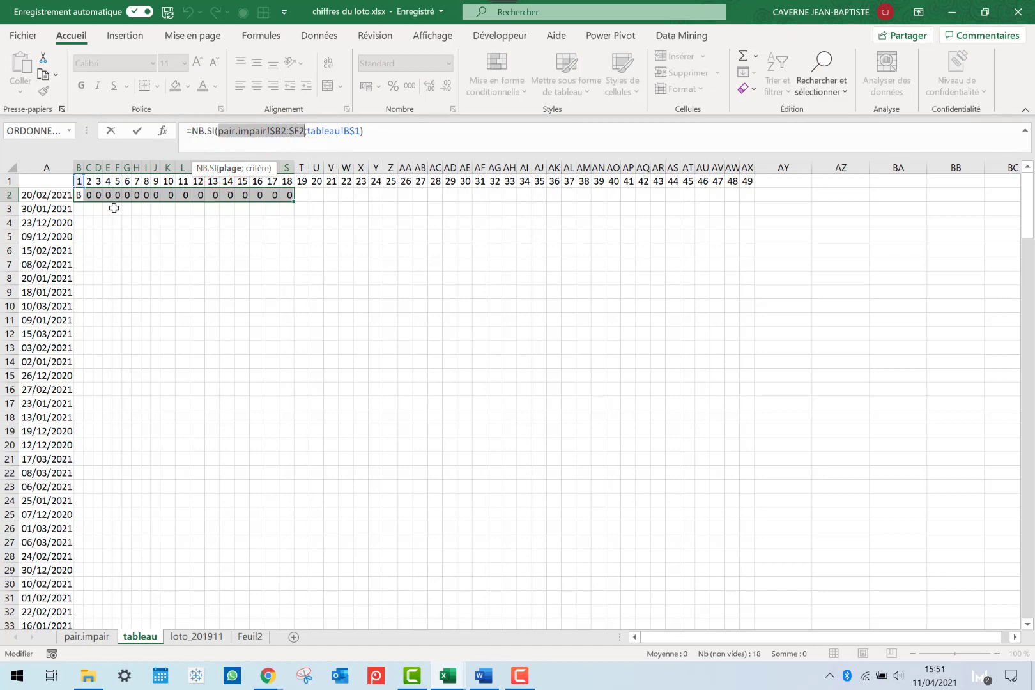
pyautogui.hotkey('ctrl', 'Return')
pyautogui.moveTo(294, 201); pyautogui.dragTo(294, 215)
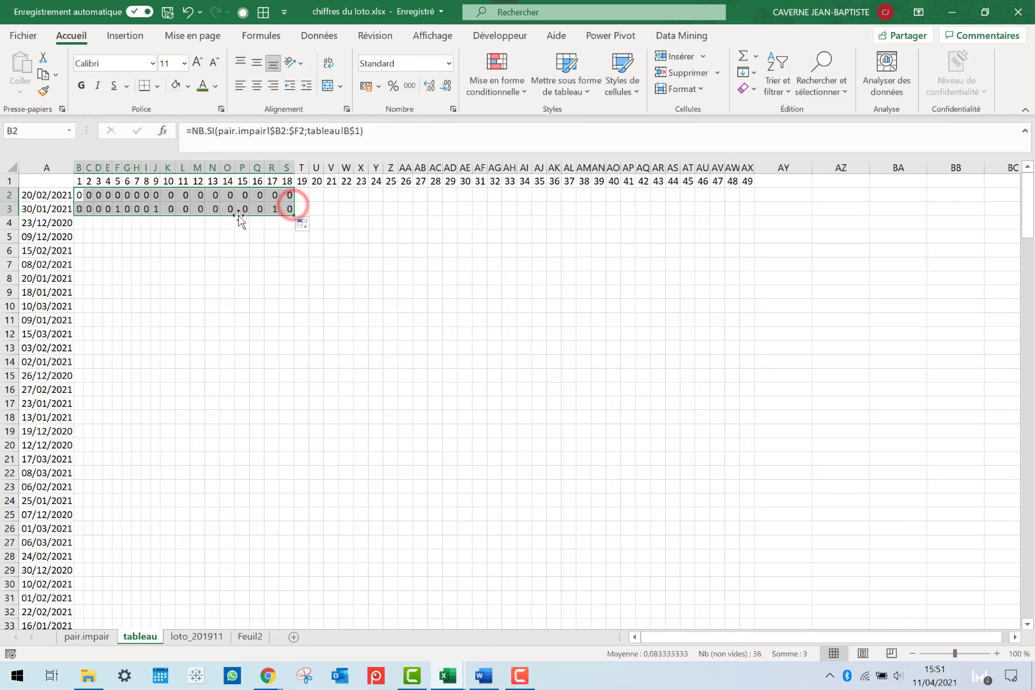
pyautogui.click(242, 208)
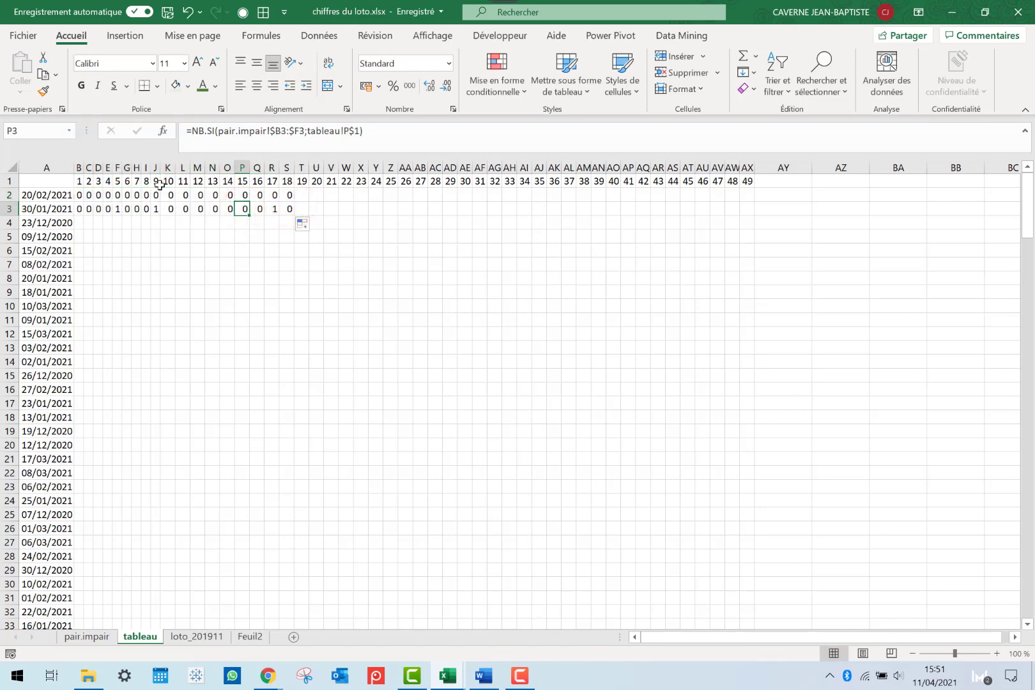
pyautogui.moveTo(82, 193); pyautogui.dragTo(754, 213)
# Select B3:AX216 from the last draw date upward and fill the row 3 formulas down through row 216
pyautogui.press('Left')
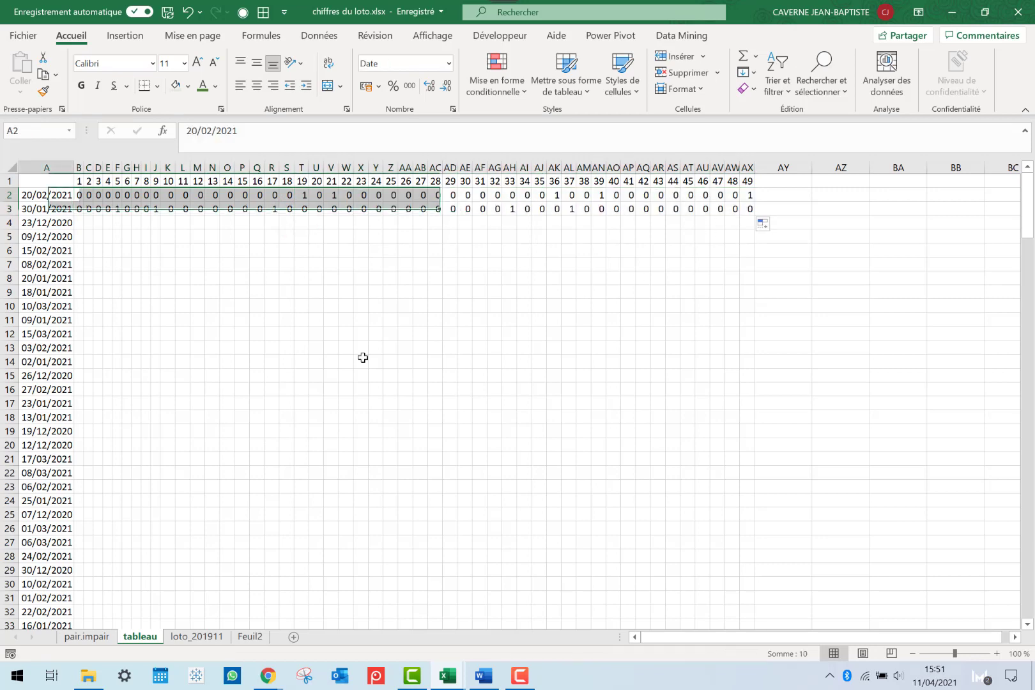
pyautogui.hotkey('ctrl', 'Down')
pyautogui.press('Right')
pyautogui.hotkey('ctrl', 'shift', 'Up')
pyautogui.hotkey('shift', 'Right')
pyautogui.hotkey('shift', 'Right')
pyautogui.hotkey('shift', 'Right')
pyautogui.hotkey('shift', 'Right')
pyautogui.hotkey('shift', 'Right')
pyautogui.hotkey('shift', 'Right')
pyautogui.hotkey('shift', 'Right')
pyautogui.hotkey('shift', 'Right')
pyautogui.hotkey('shift', 'Right')
pyautogui.hotkey('shift', 'Right')
pyautogui.hotkey('shift', 'Right')
pyautogui.hotkey('shift', 'Right')
pyautogui.hotkey('shift', 'Right')
pyautogui.hotkey('shift', 'Right')
pyautogui.hotkey('shift', 'Right')
pyautogui.hotkey('shift', 'Right')
pyautogui.hotkey('shift', 'Right')
pyautogui.hotkey('shift', 'Right')
pyautogui.hotkey('shift', 'Right')
pyautogui.hotkey('shift', 'Right')
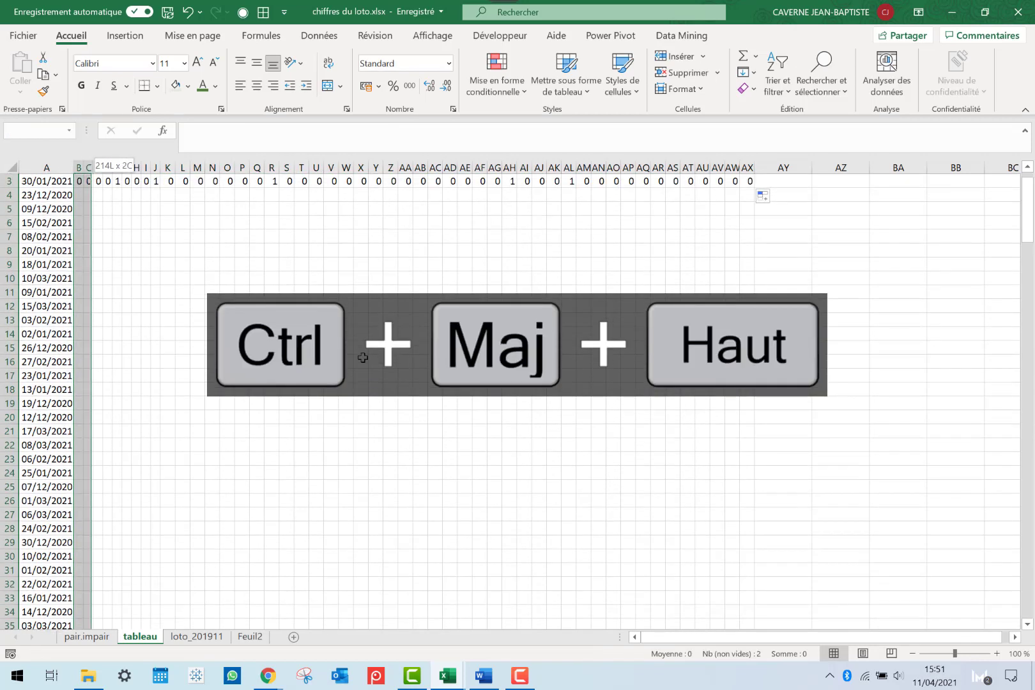
pyautogui.hotkey('shift', 'Right')
pyautogui.hotkey('shift', 'Right')
pyautogui.hotkey('shift', 'Right')
pyautogui.hotkey('shift', 'Right')
pyautogui.hotkey('shift', 'Right')
pyautogui.hotkey('shift', 'Right')
pyautogui.hotkey('shift', 'Right')
pyautogui.hotkey('shift', 'Right')
pyautogui.hotkey('shift', 'Right')
pyautogui.hotkey('shift', 'Right')
pyautogui.hotkey('shift', 'Right')
pyautogui.hotkey('shift', 'Right')
pyautogui.hotkey('shift', 'Right')
pyautogui.hotkey('shift', 'Right')
pyautogui.hotkey('shift', 'Right')
pyautogui.hotkey('shift', 'Right')
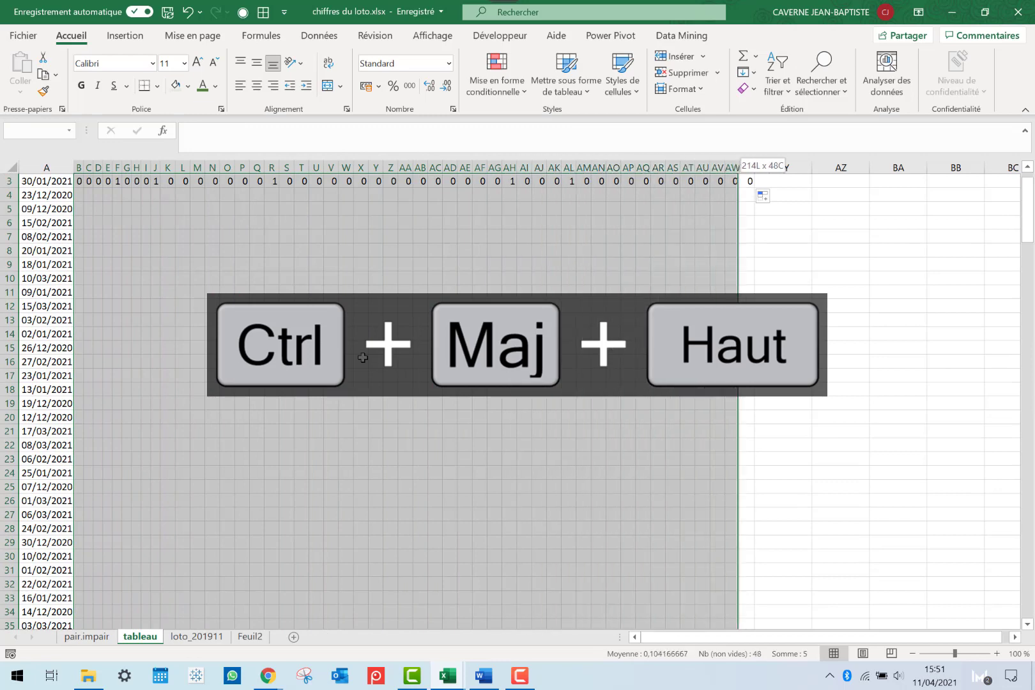
pyautogui.hotkey('ctrl', 'b')
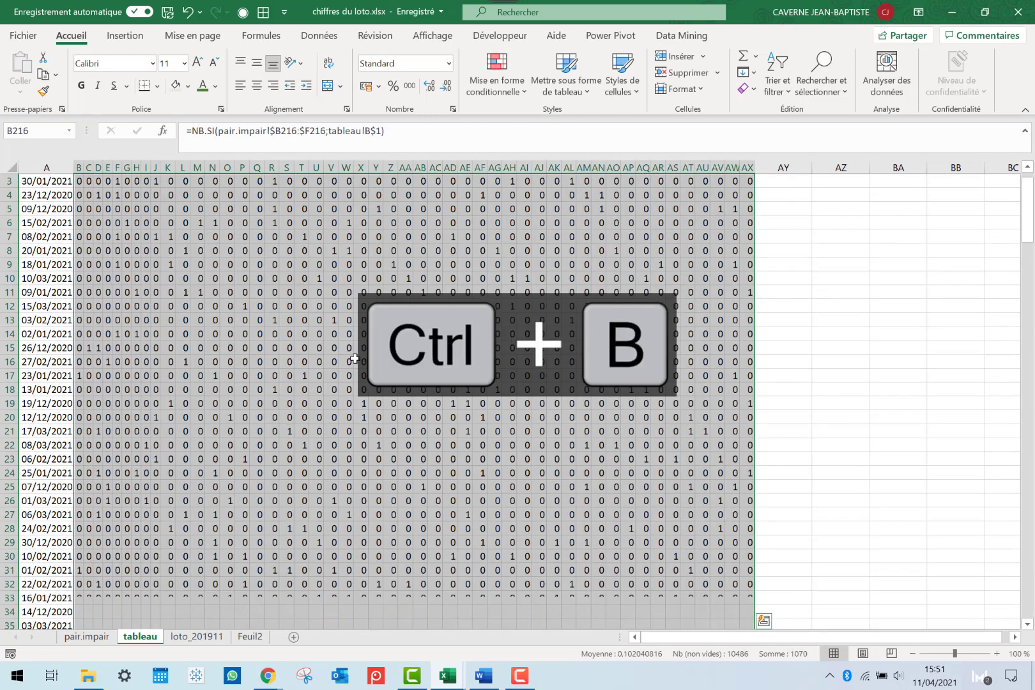
pyautogui.scroll(1, 326, 193)
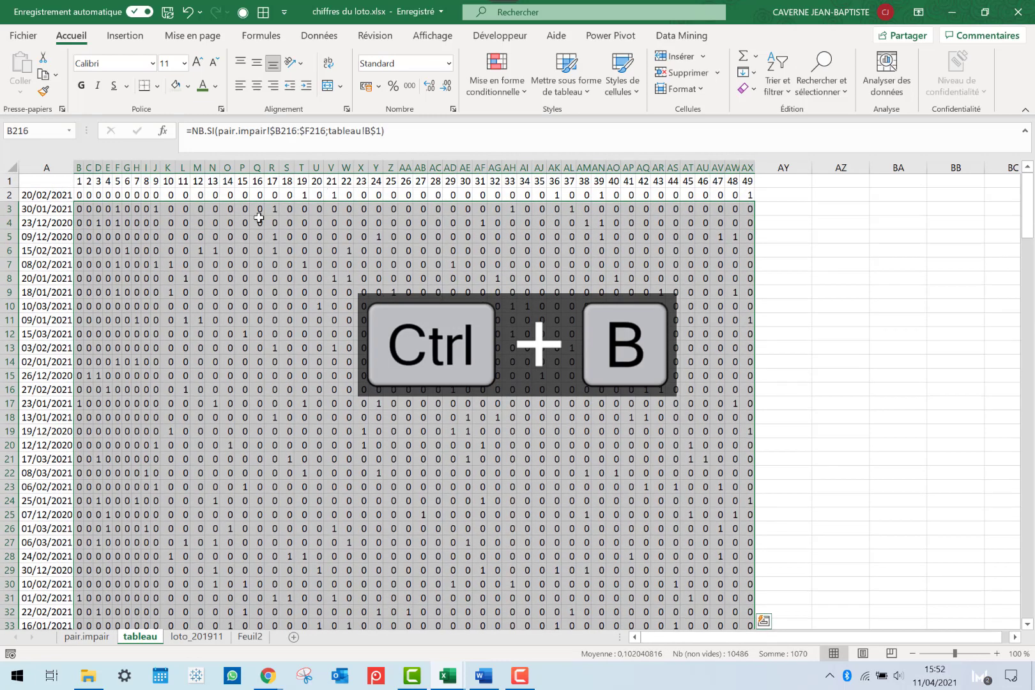
# Check the 15/03/2021 row of the tableau sheet against the balls listed for that draw on the pair.impair sheet
pyautogui.click(244, 334)
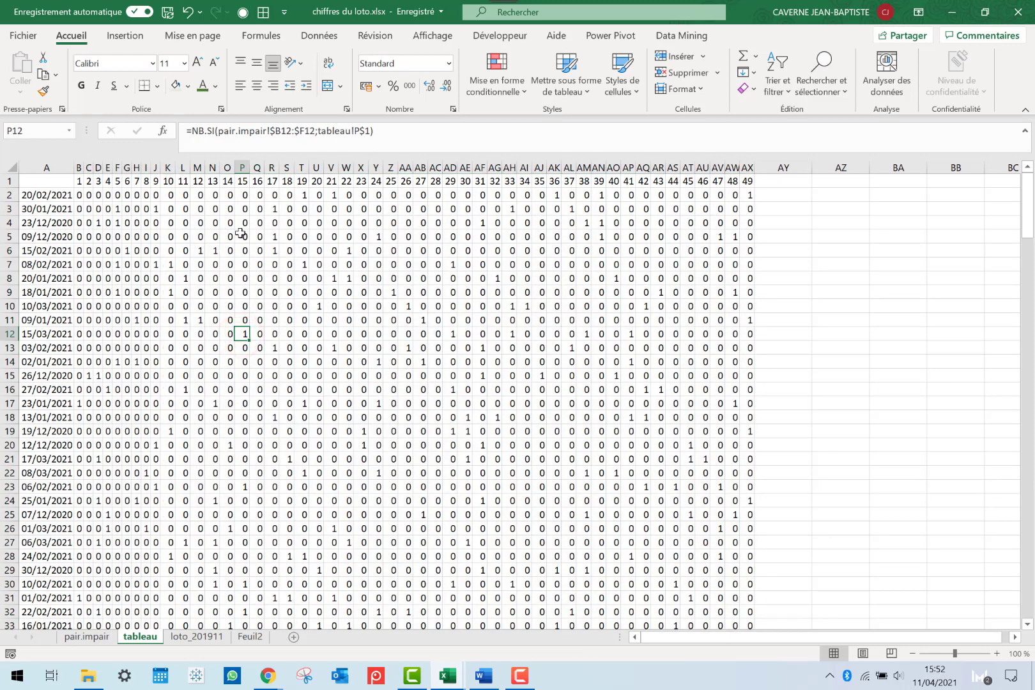
pyautogui.click(39, 333)
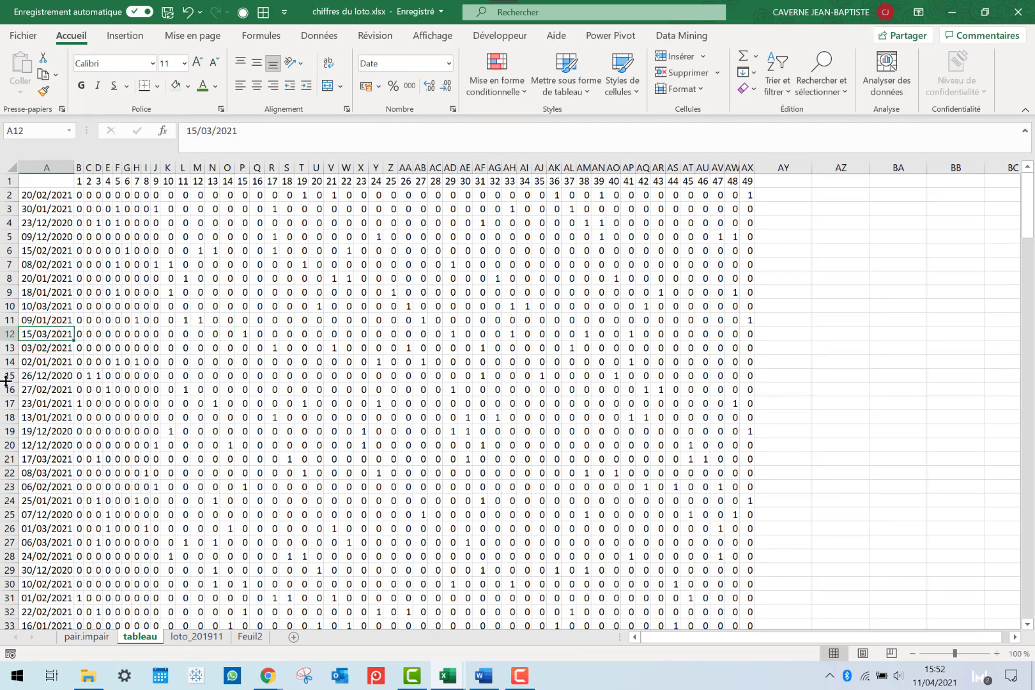
pyautogui.press('Right')
pyautogui.press('Right')
pyautogui.press('Right')
pyautogui.press('Right')
pyautogui.press('Right')
pyautogui.press('Right')
pyautogui.press('Right')
pyautogui.press('Right')
pyautogui.press('Right')
pyautogui.press('Right')
pyautogui.press('Right')
pyautogui.press('Right')
pyautogui.press('Right')
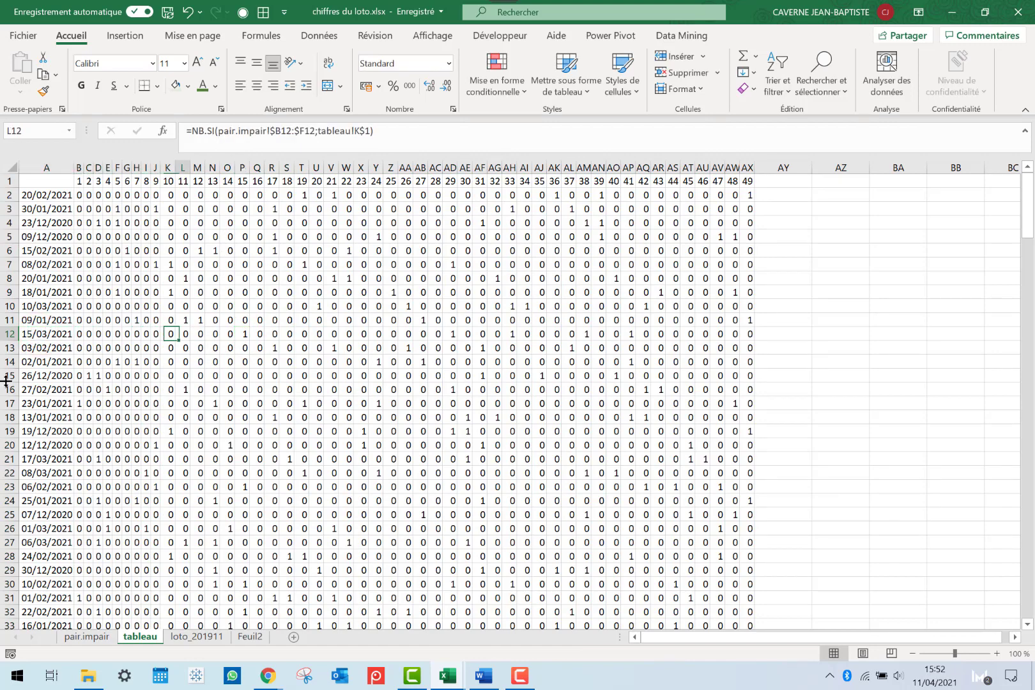
pyautogui.press('Right')
pyautogui.click(104, 640)
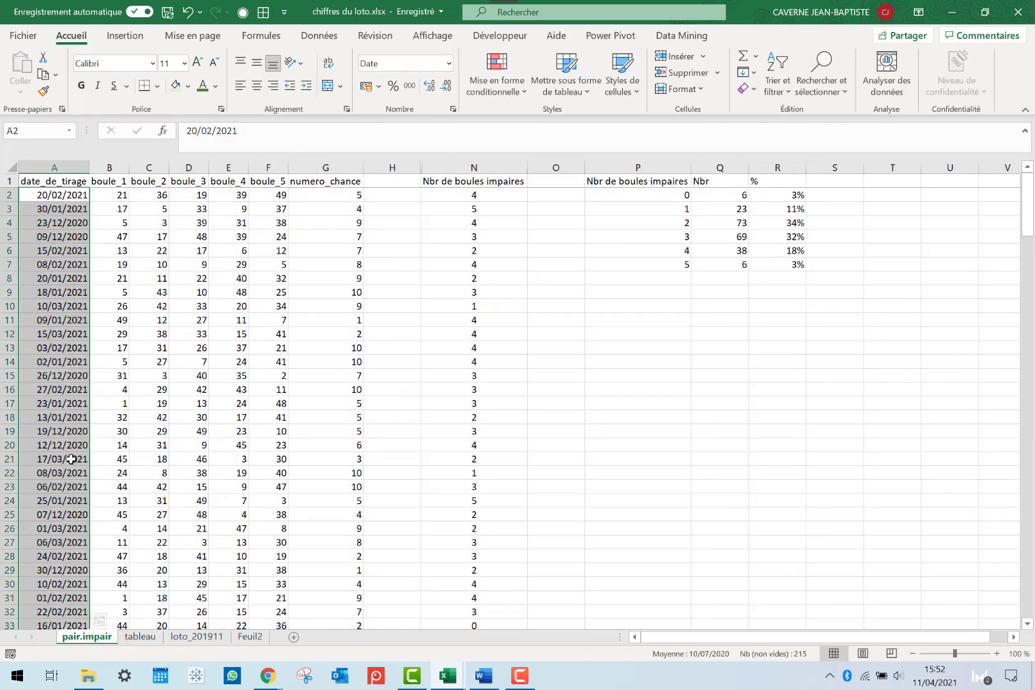
pyautogui.moveTo(60, 335); pyautogui.dragTo(230, 182)
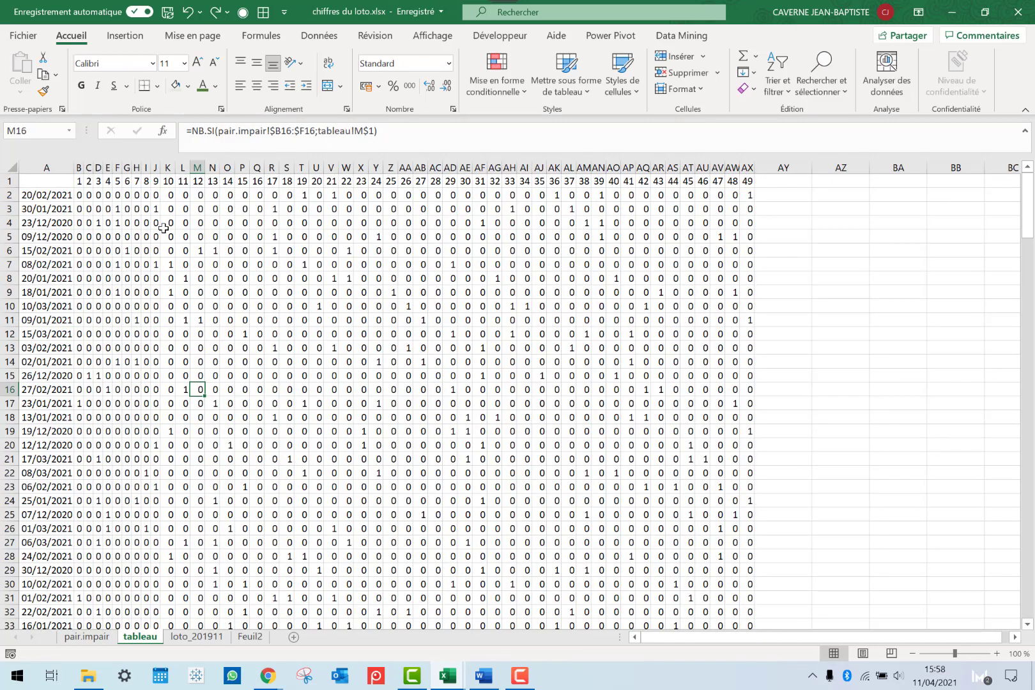
# Add a conditional formatting rule to B2:AX216 giving cells equal to 0 a light red fill with dark red text
pyautogui.click(221, 242)
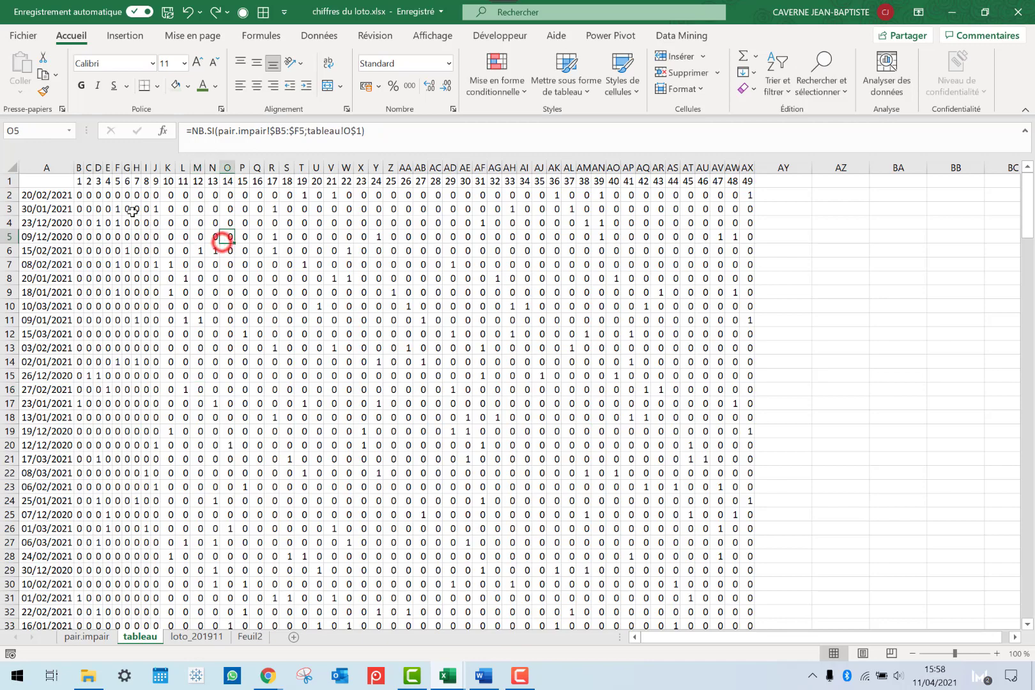
pyautogui.click(78, 195)
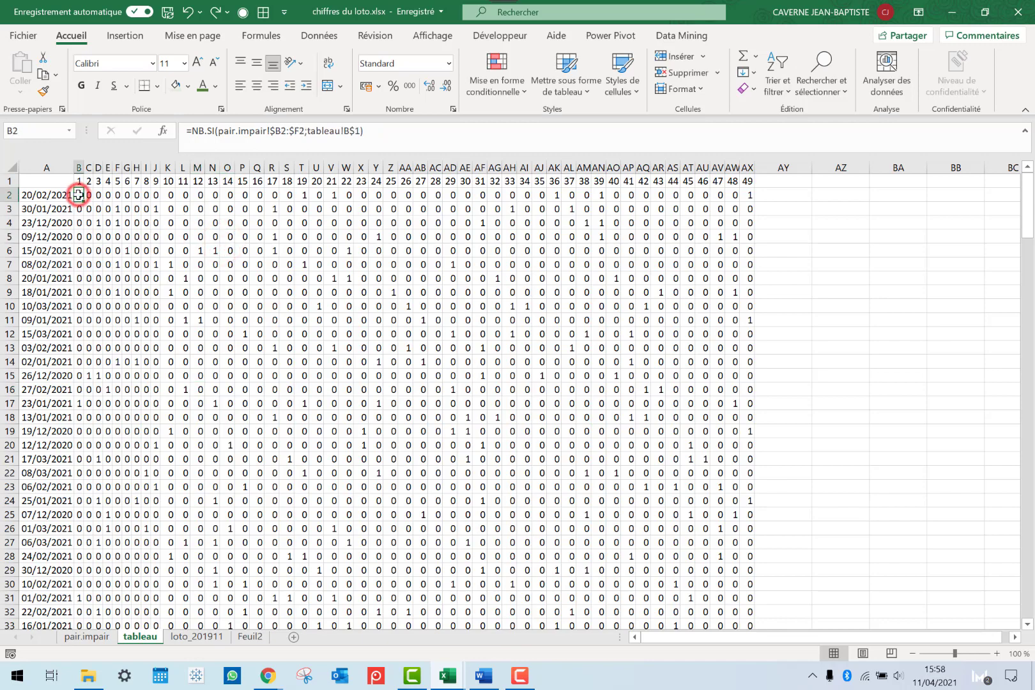
pyautogui.hotkey('ctrl', 'shift', 'Right')
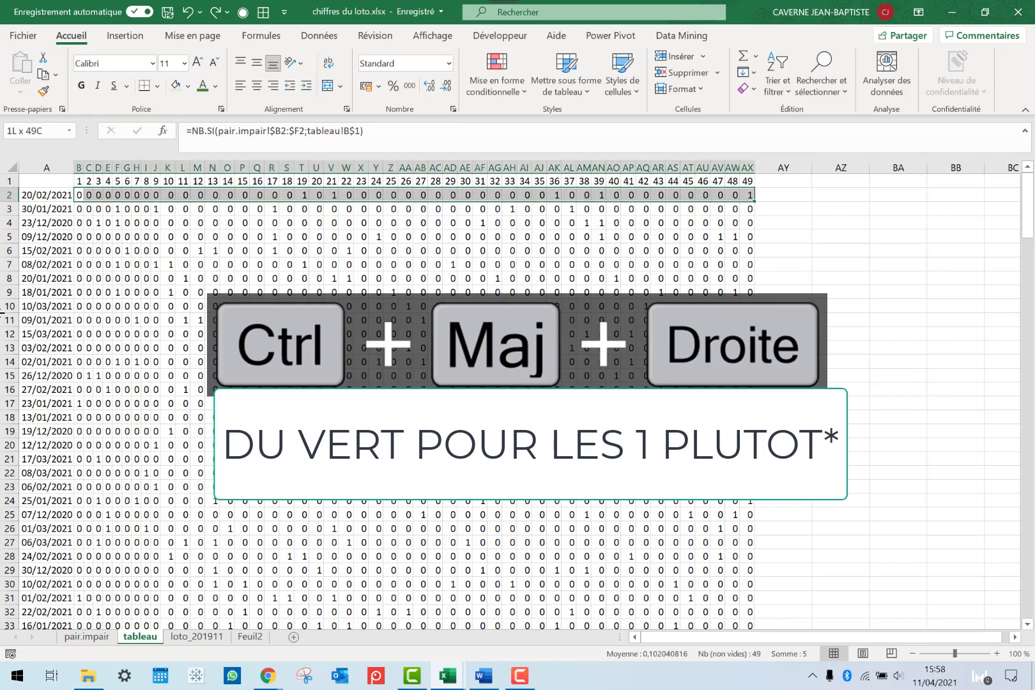
pyautogui.hotkey('ctrl', 'shift', 'Down')
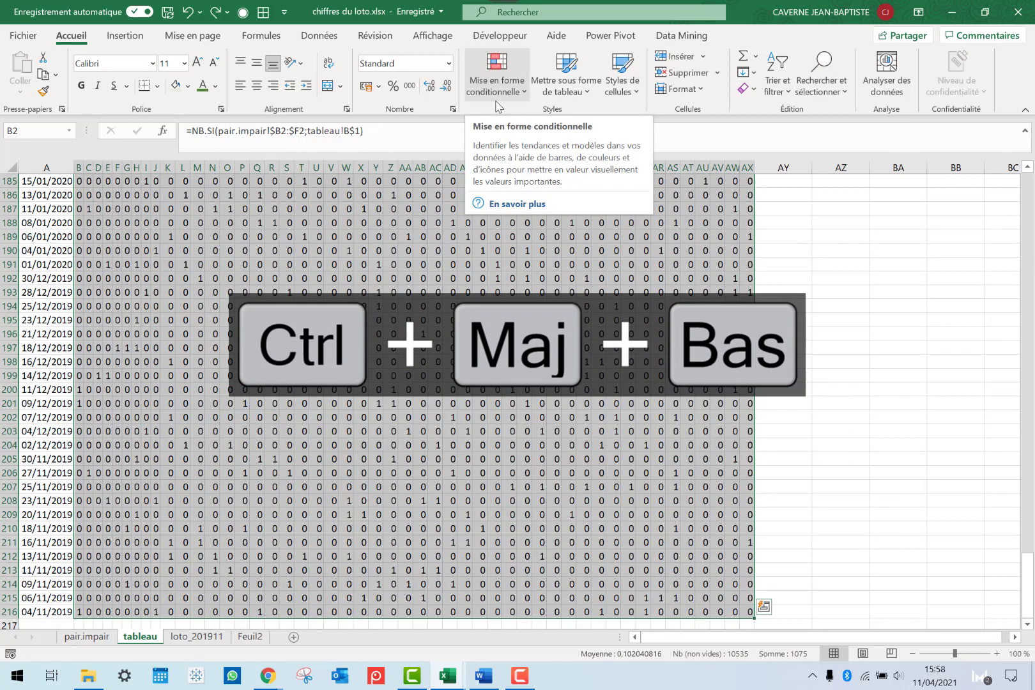
pyautogui.click(496, 96)
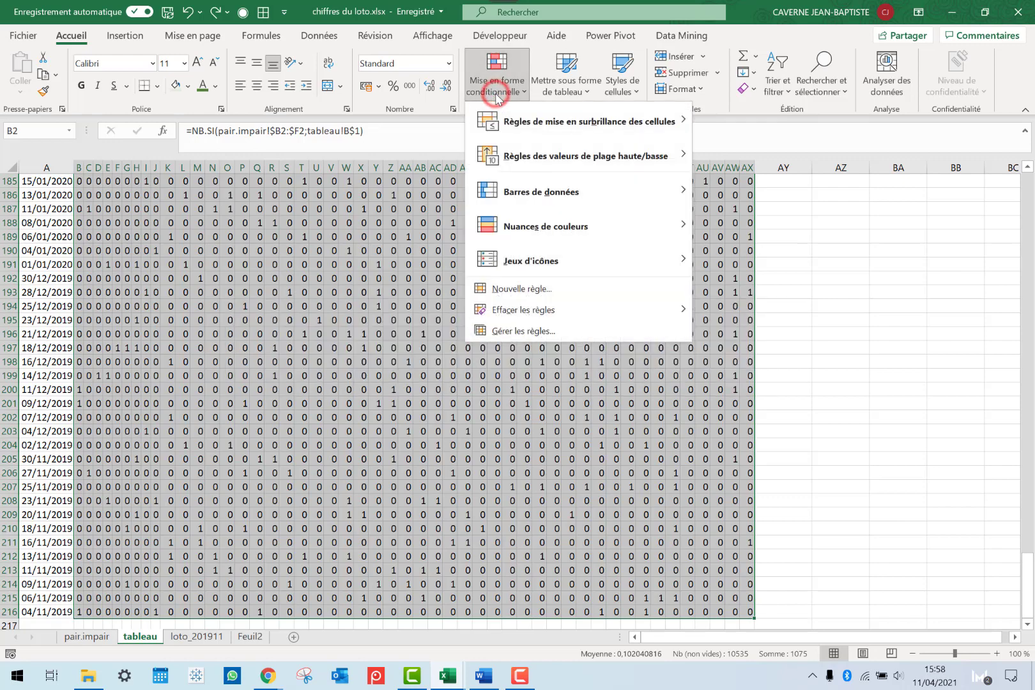
pyautogui.click(568, 123)
pyautogui.click(741, 223)
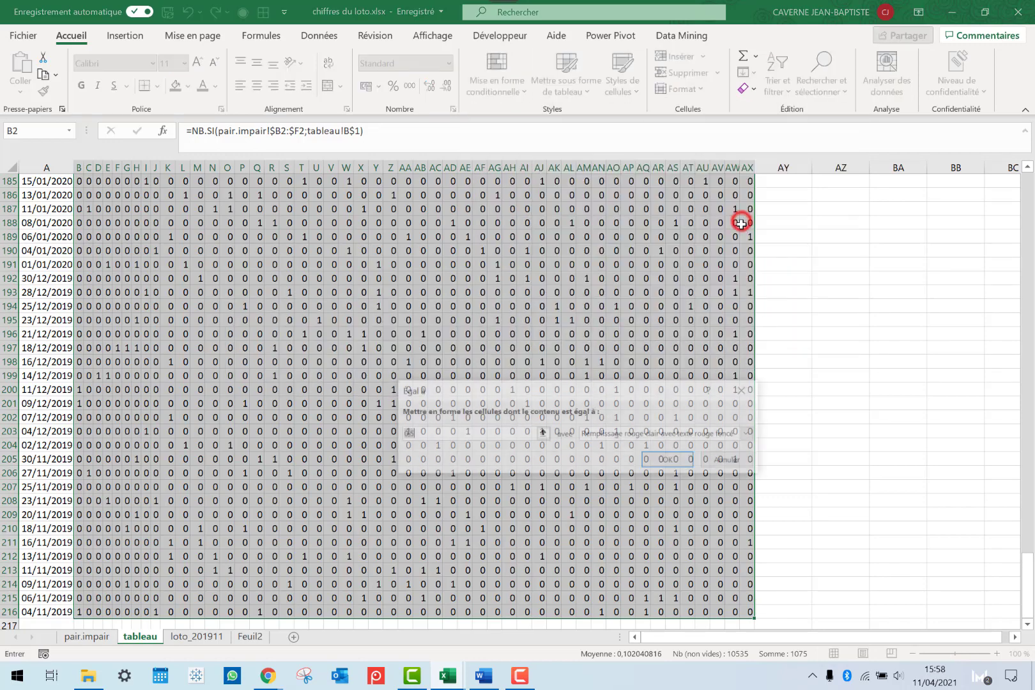
pyautogui.write('0')
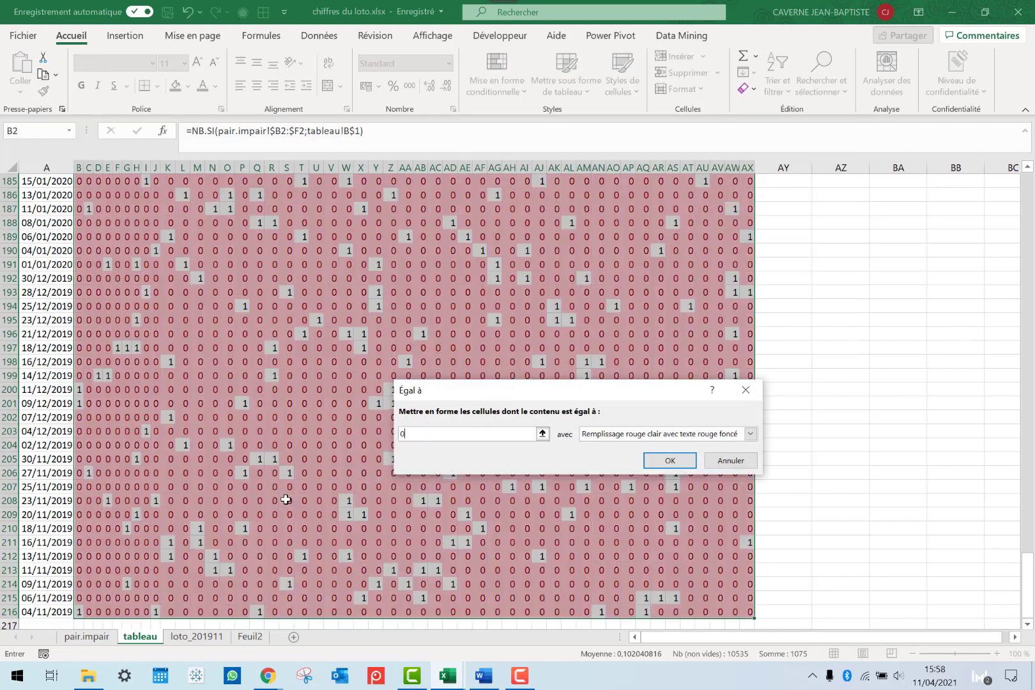
pyautogui.click(680, 463)
# Add a second rule to the same range giving cells equal to 1 a green fill with dark green text
pyautogui.click(478, 90)
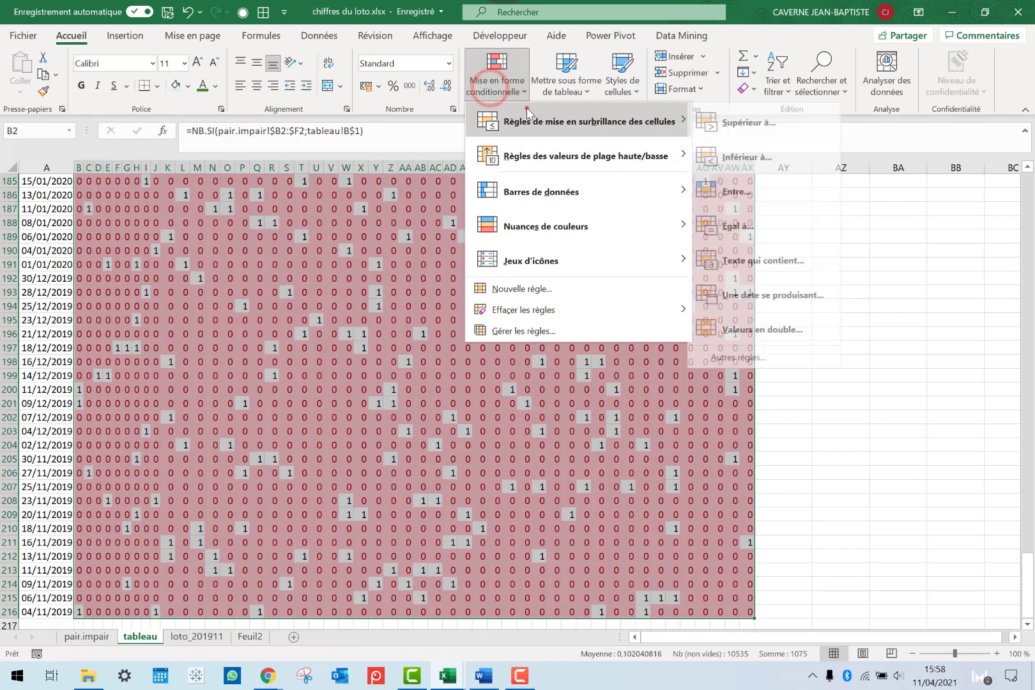
pyautogui.click(526, 107)
pyautogui.click(743, 225)
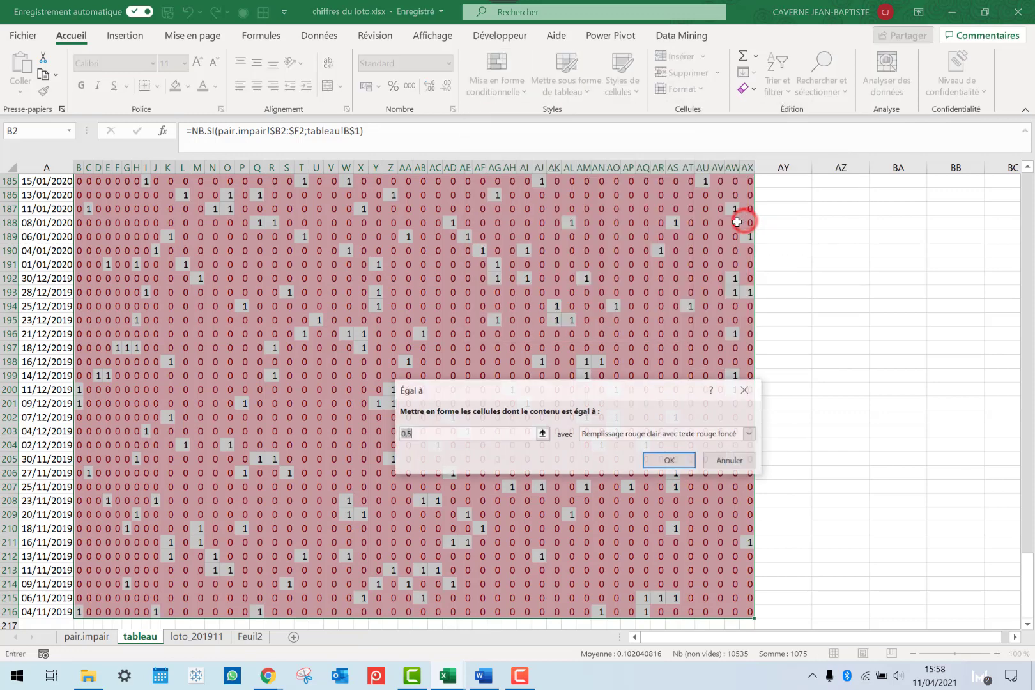
pyautogui.write('1')
pyautogui.click(619, 437)
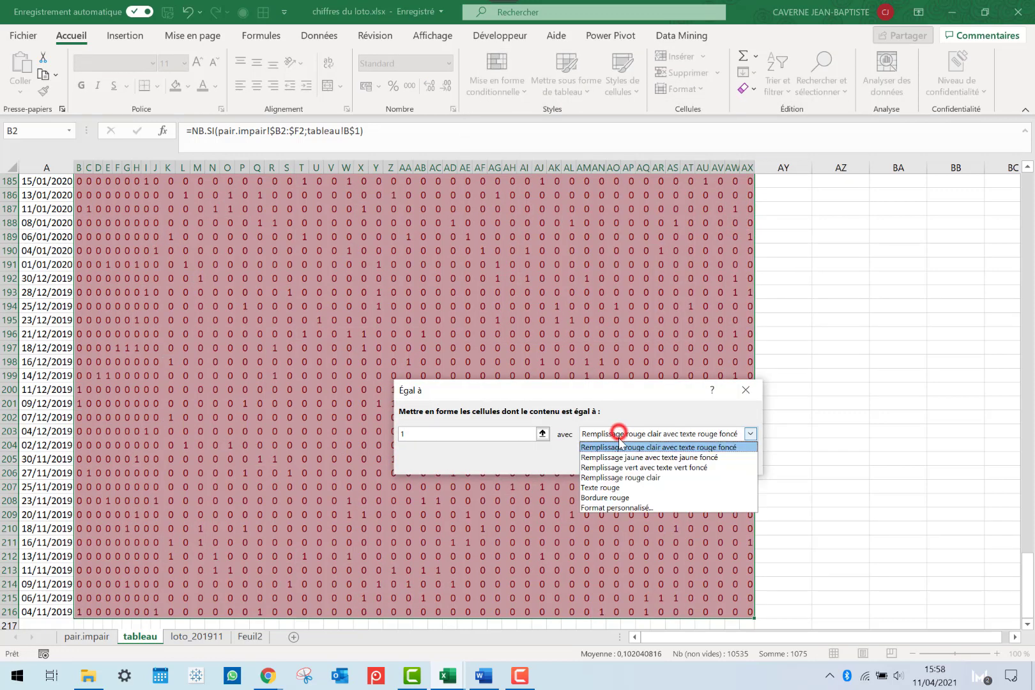
pyautogui.click(625, 468)
pyautogui.click(665, 464)
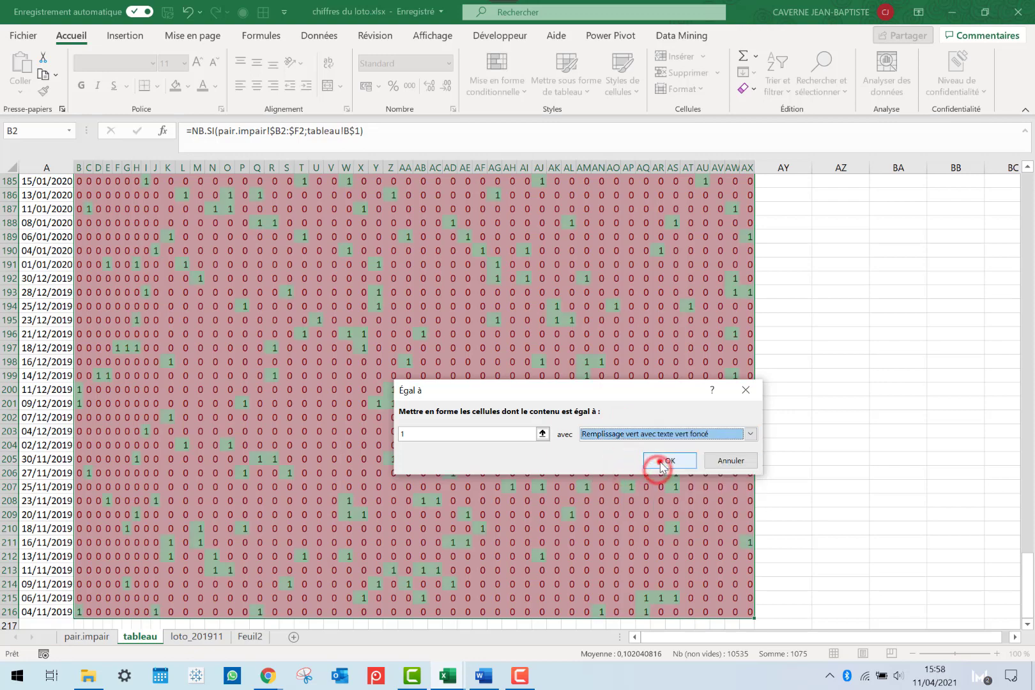
# Examine the formatted first rows of the tableau, reading off the numbers marked for the 30/01/2021 draw
pyautogui.click(600, 430)
pyautogui.hotkey('ctrl', 'Up')
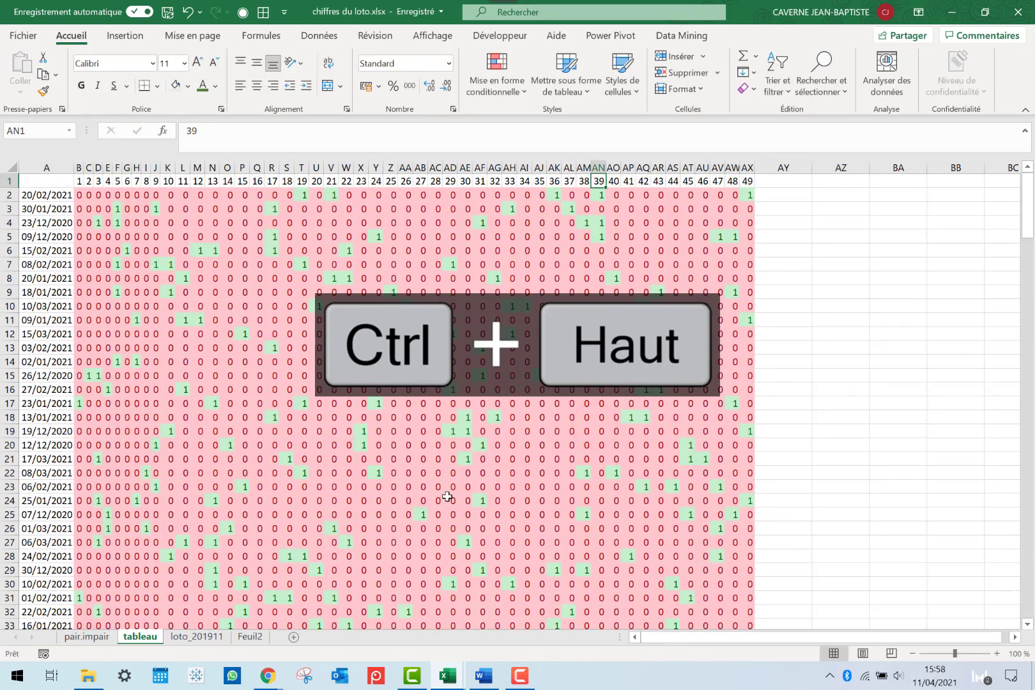
pyautogui.click(308, 179)
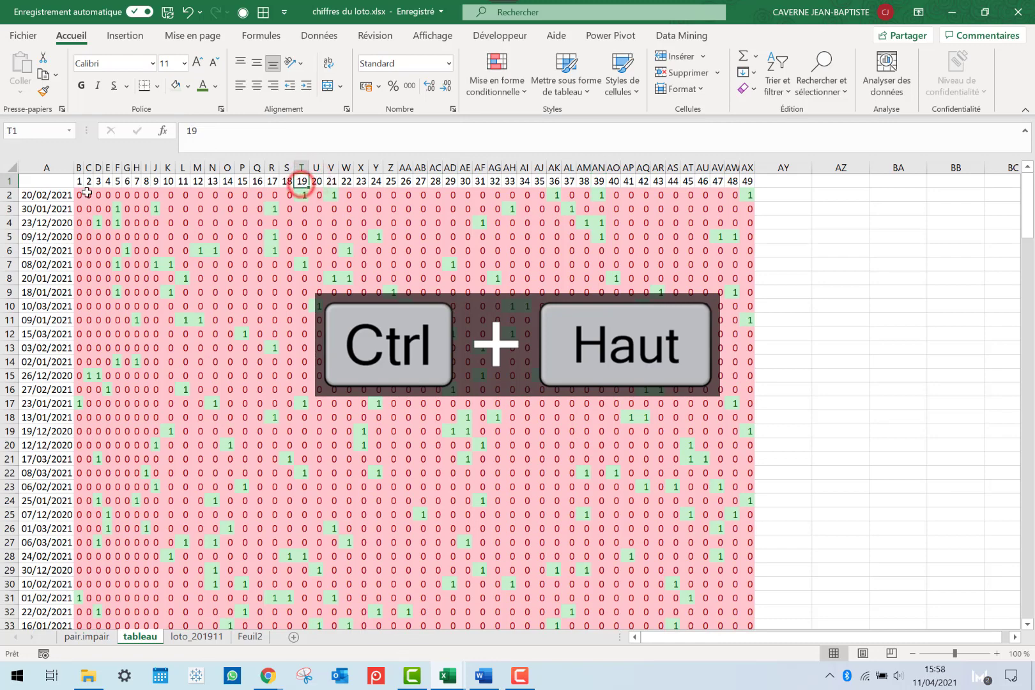
pyautogui.click(54, 193)
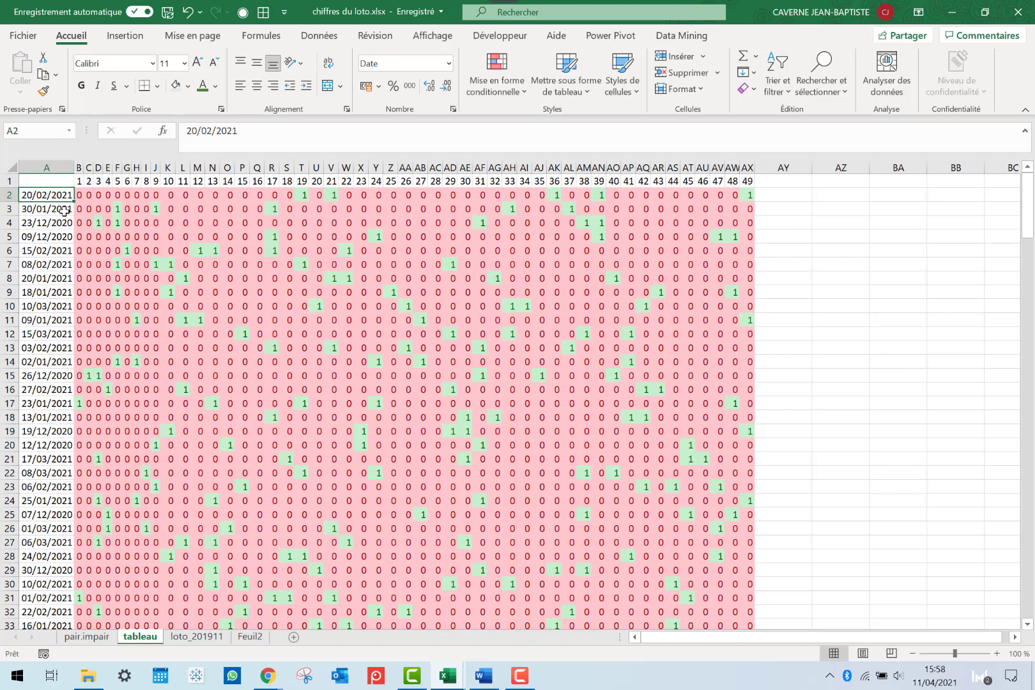
pyautogui.moveTo(64, 211); pyautogui.dragTo(198, 211)
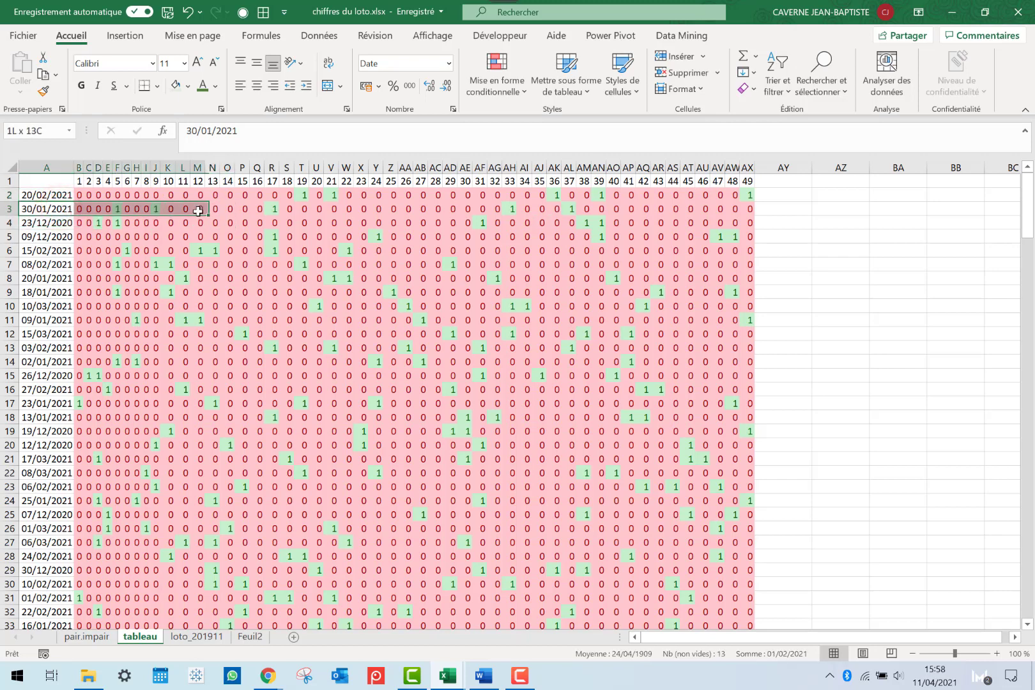
pyautogui.click(156, 209)
pyautogui.click(275, 210)
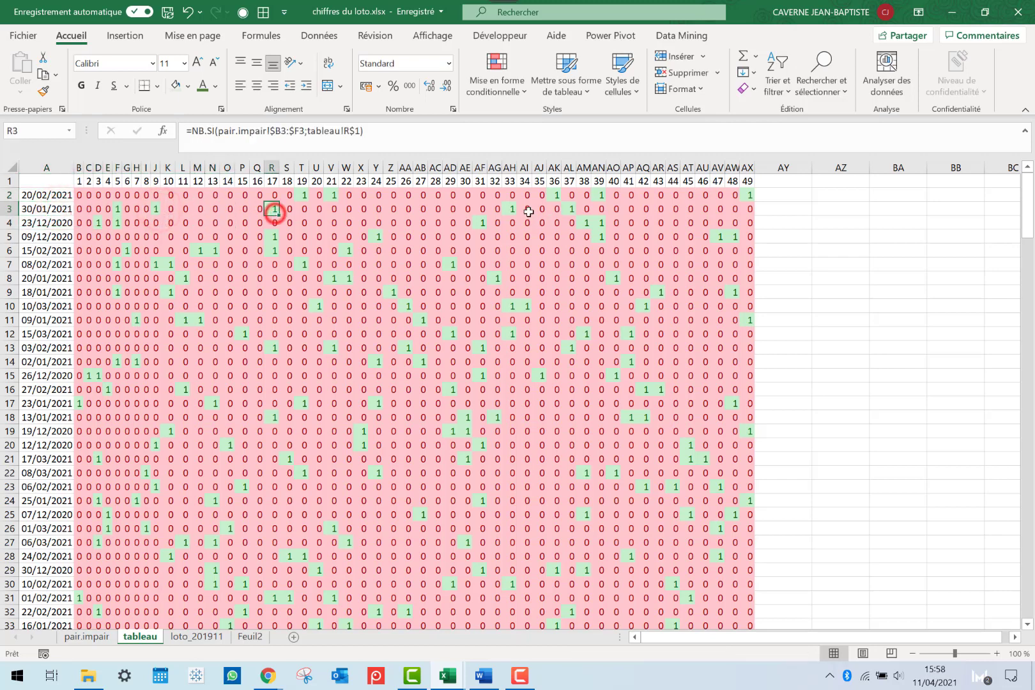
pyautogui.click(512, 209)
pyautogui.click(569, 209)
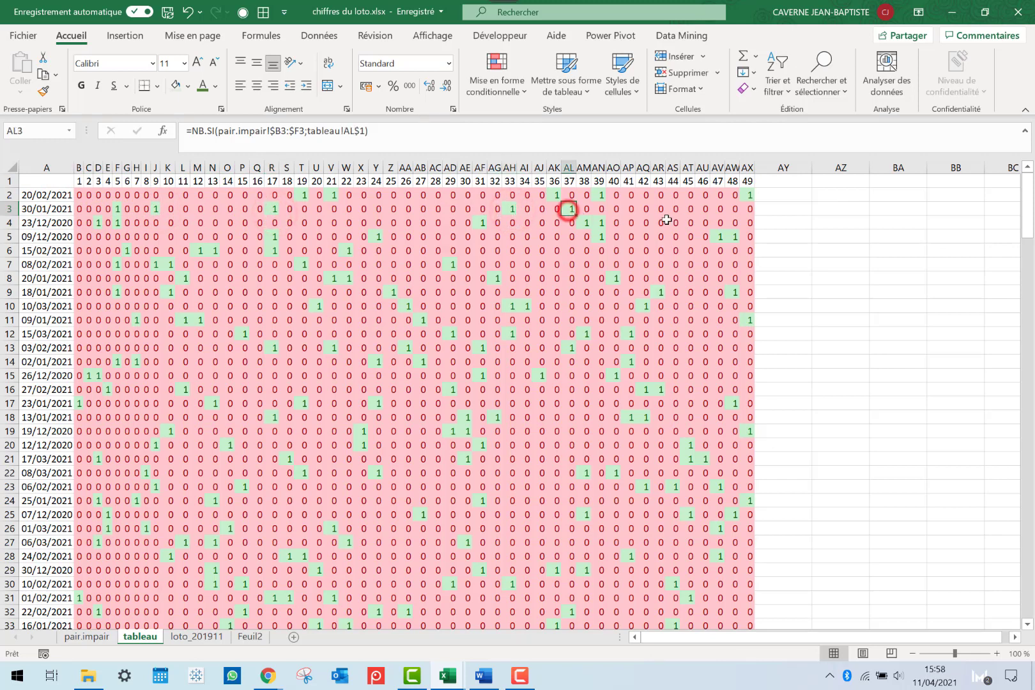
pyautogui.click(117, 209)
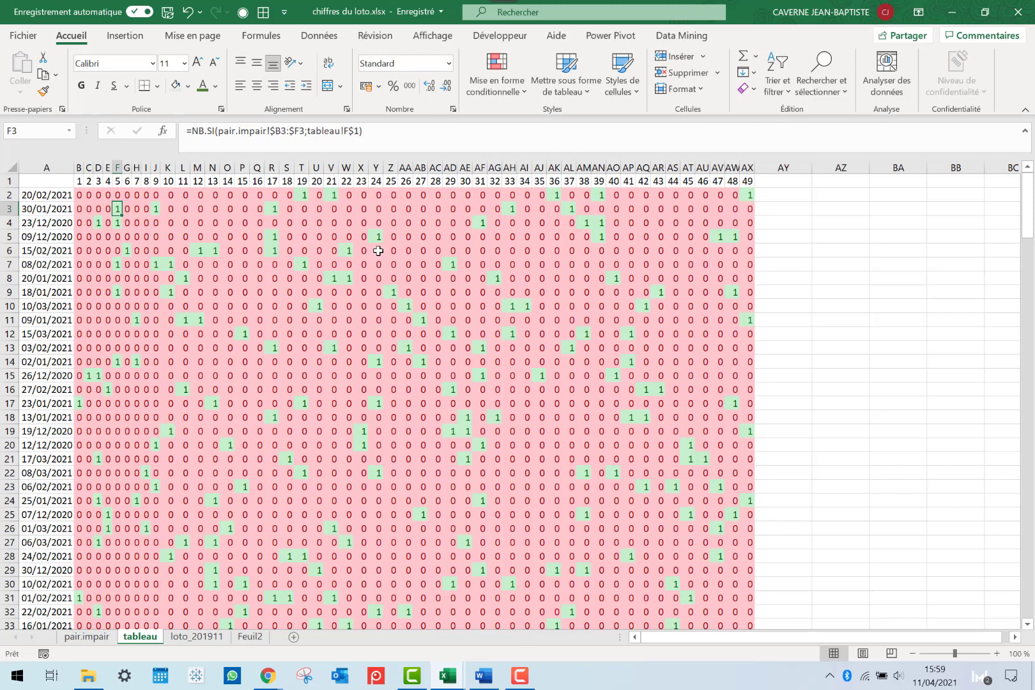
# Set the width of columns B through AZ to 2,18, the same as column Q
pyautogui.click(261, 209)
pyautogui.click(693, 90)
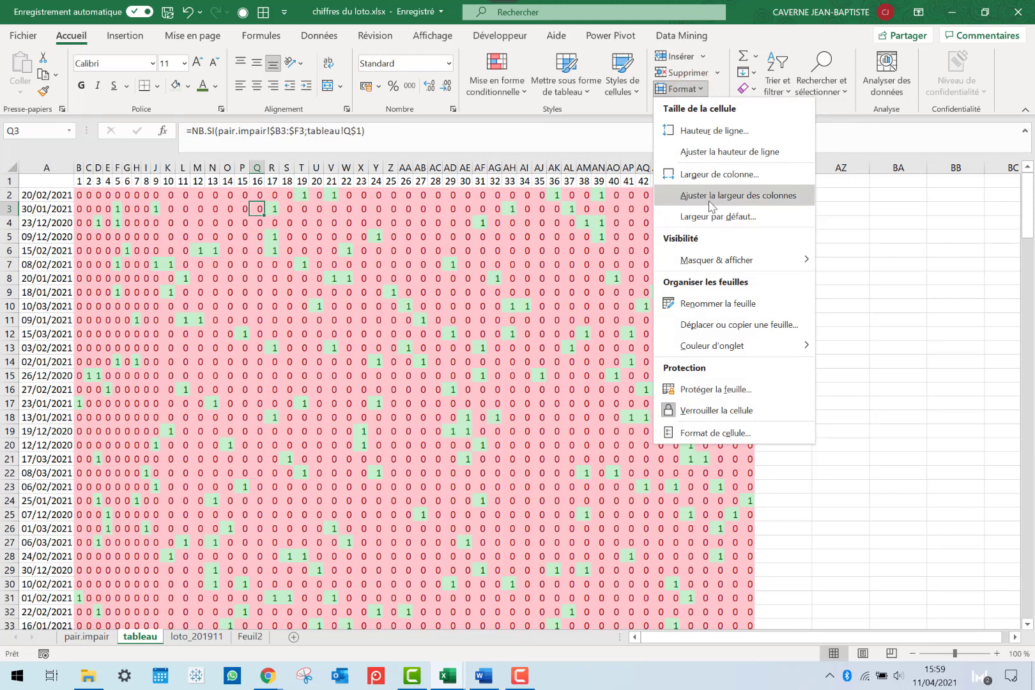
pyautogui.click(708, 173)
pyautogui.click(628, 402)
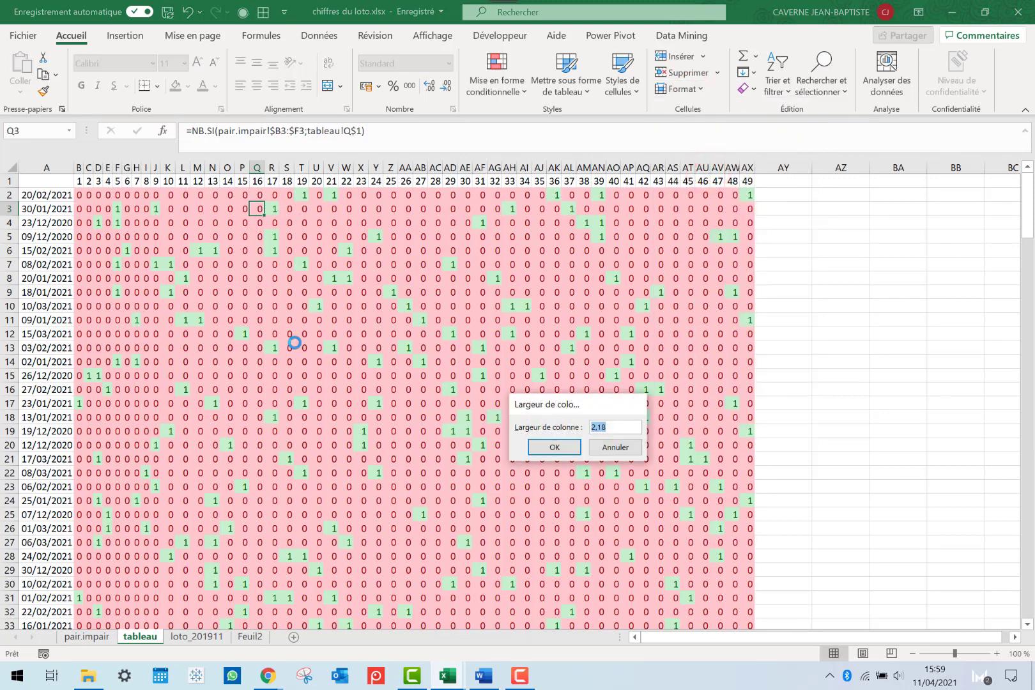
pyautogui.moveTo(79, 167); pyautogui.dragTo(841, 167)
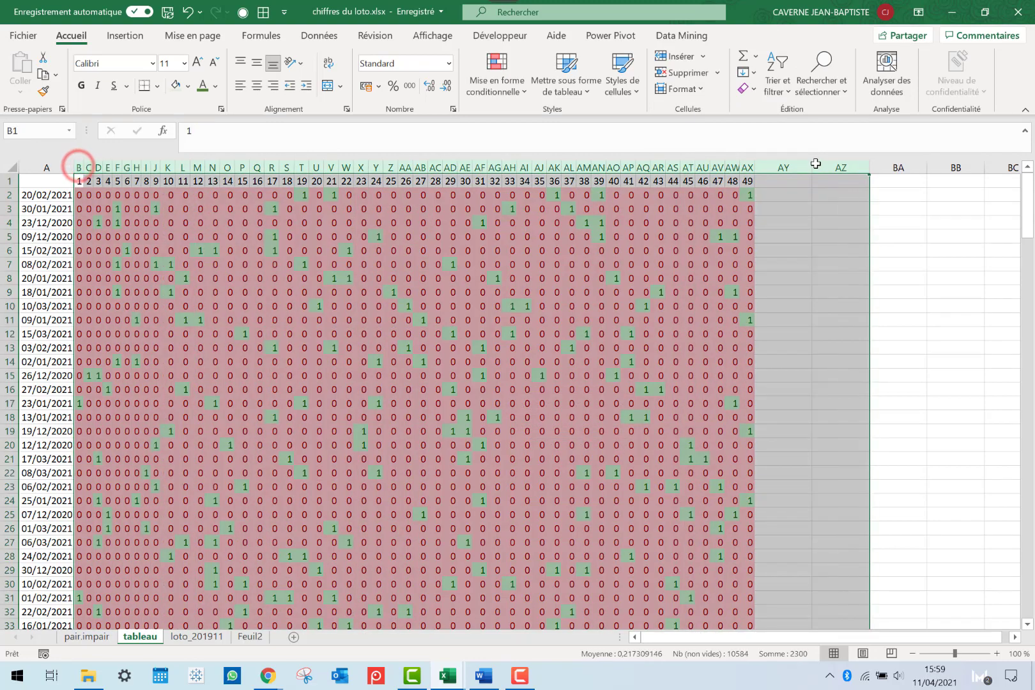
pyautogui.click(682, 89)
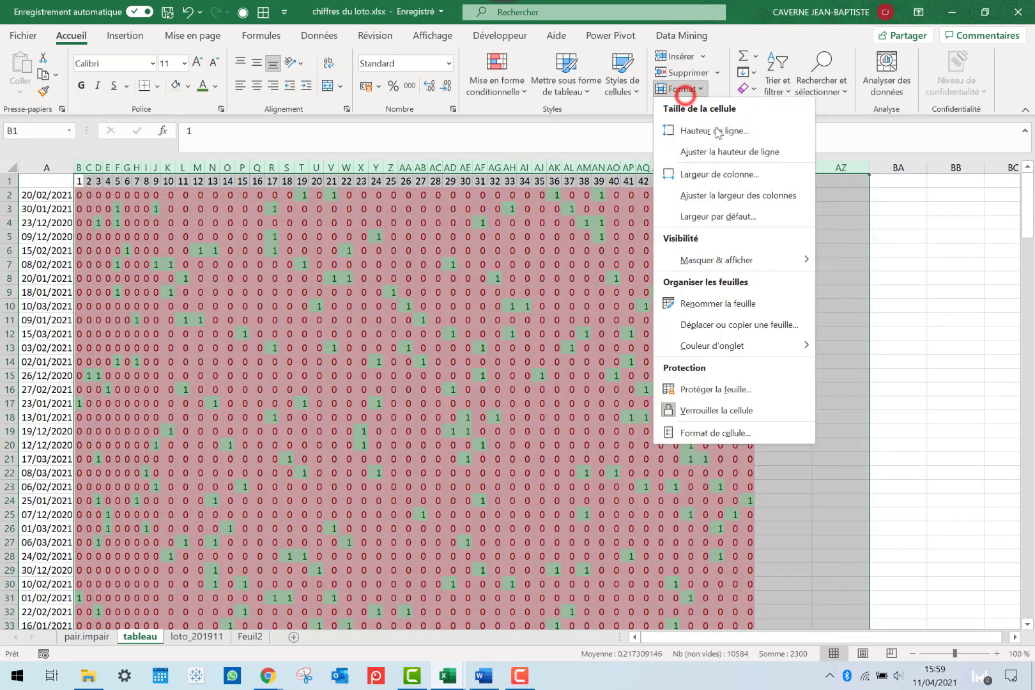
pyautogui.click(720, 174)
pyautogui.write('2,18')
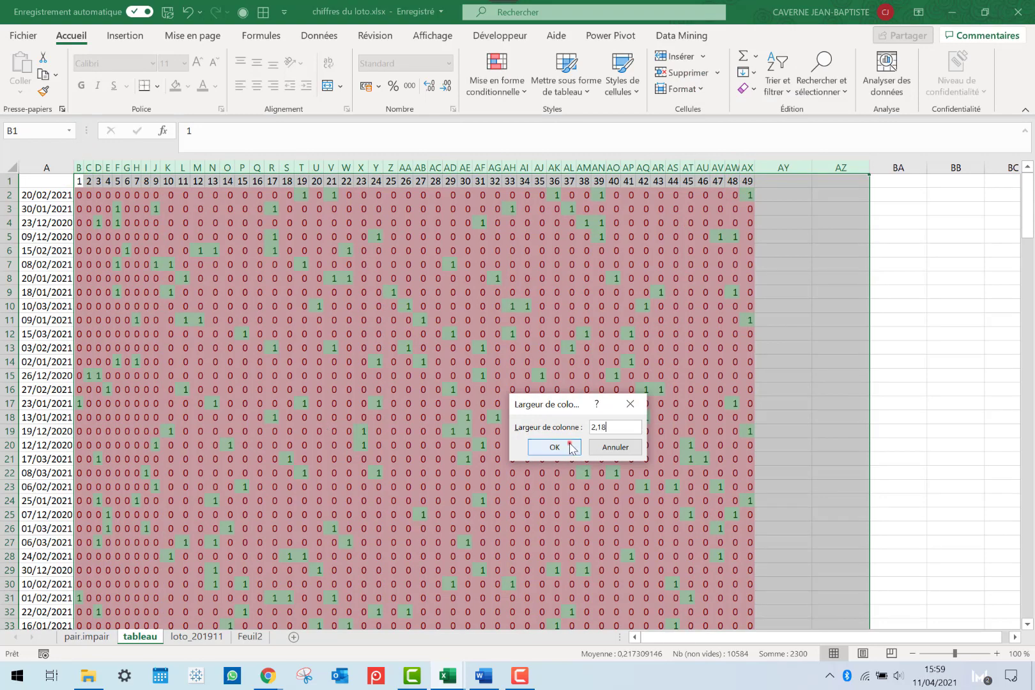
pyautogui.click(571, 447)
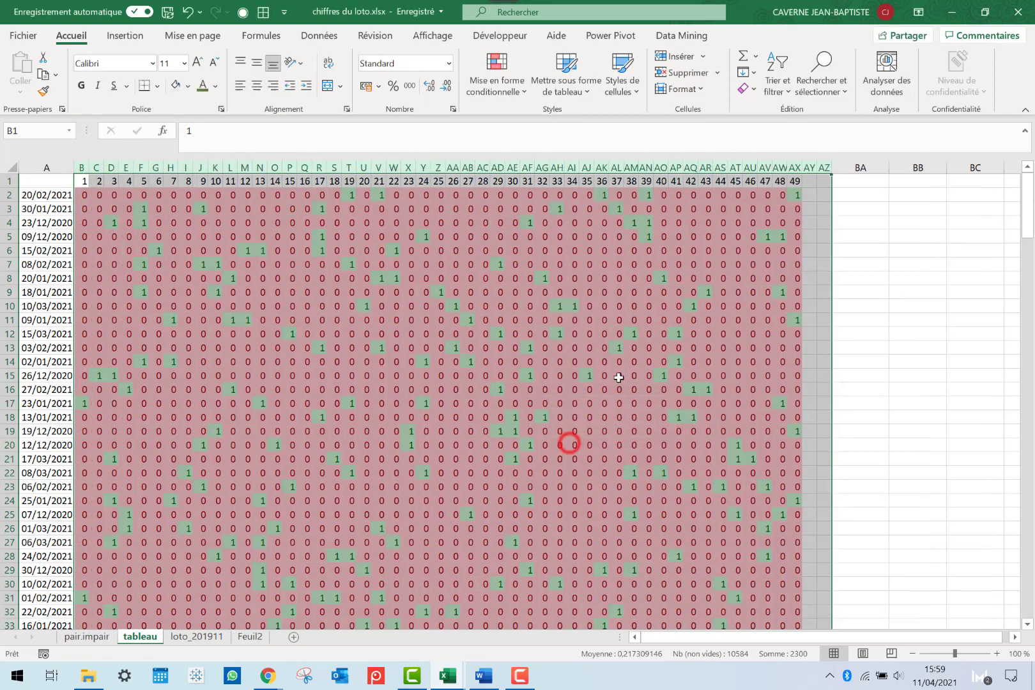
pyautogui.click(629, 351)
pyautogui.click(139, 196)
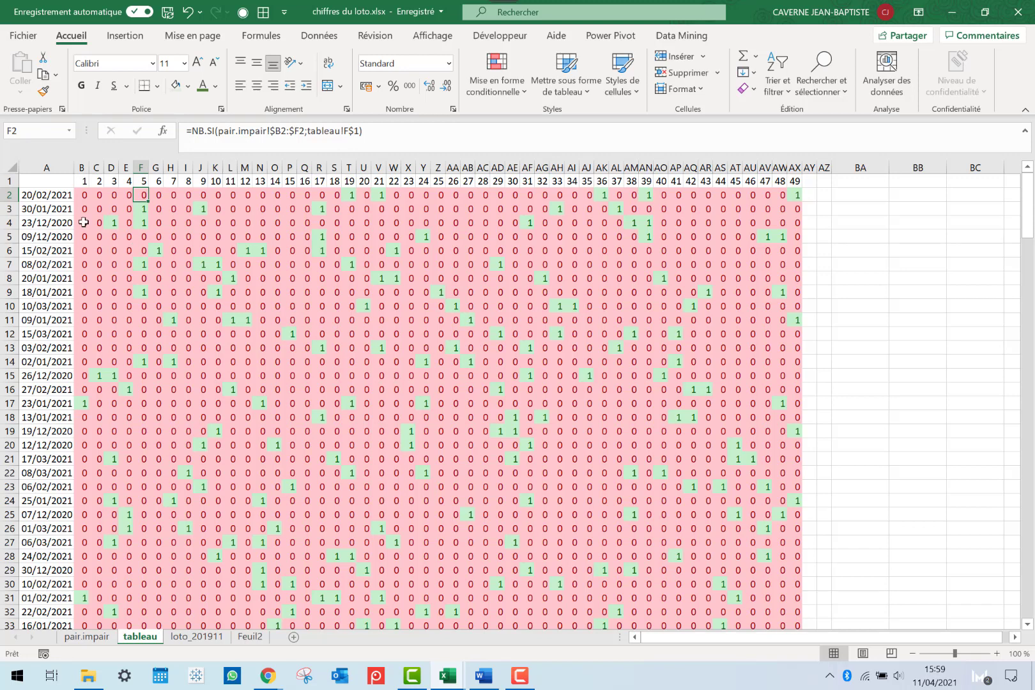
pyautogui.click(60, 209)
pyautogui.click(85, 181)
pyautogui.click(94, 234)
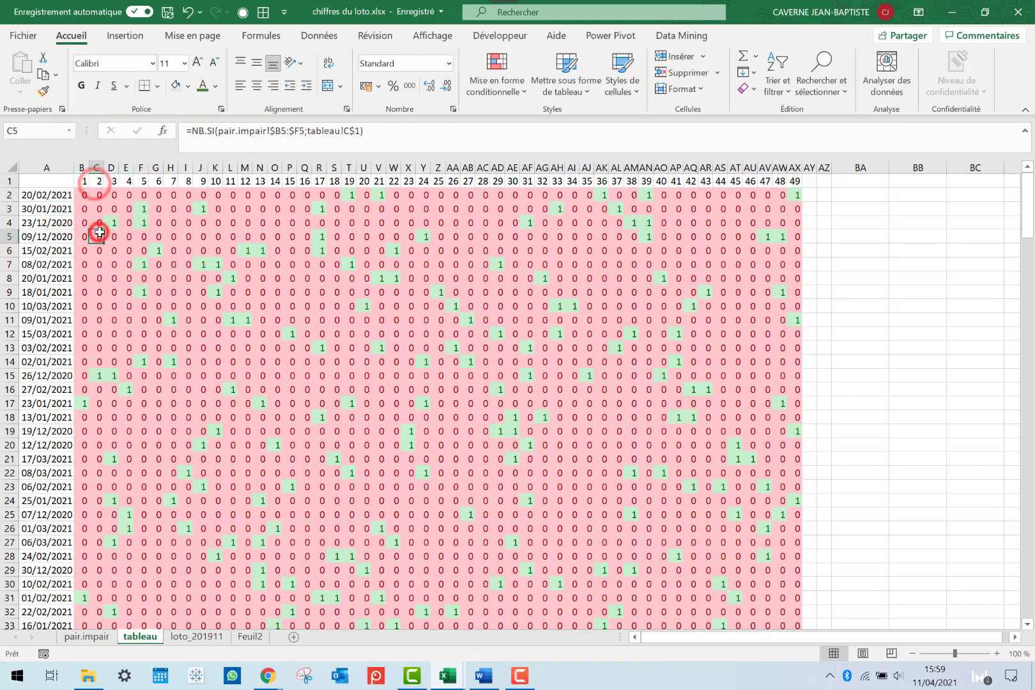
# Examine the Boule ranking on the loto_201911 sheet, from its most drawn ball down to its least drawn one
pyautogui.click(456, 470)
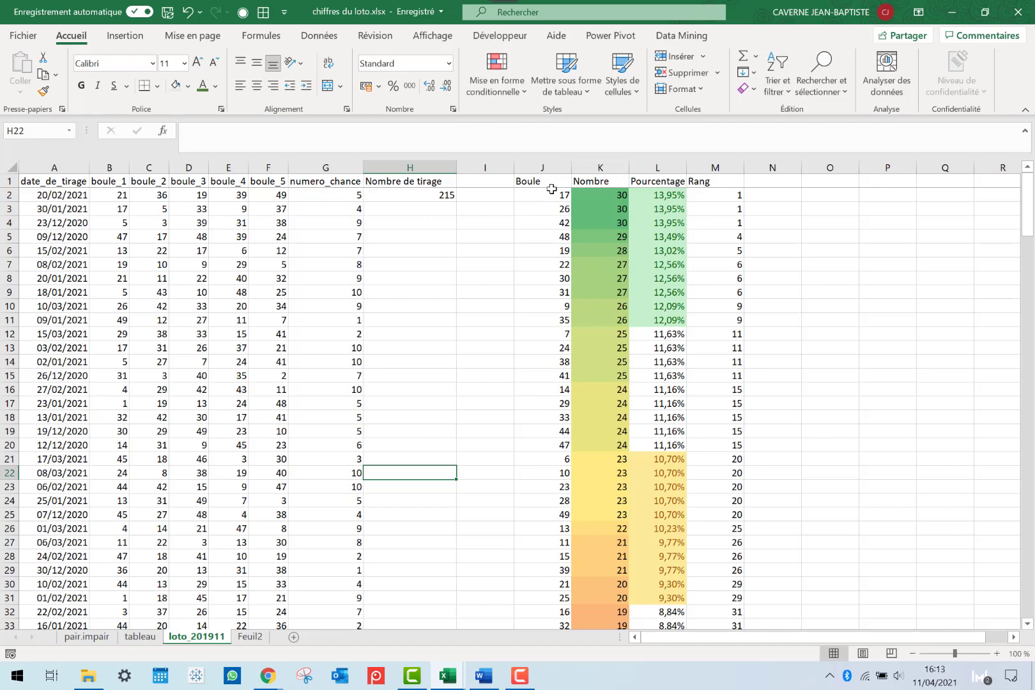
pyautogui.moveTo(551, 183); pyautogui.dragTo(536, 446)
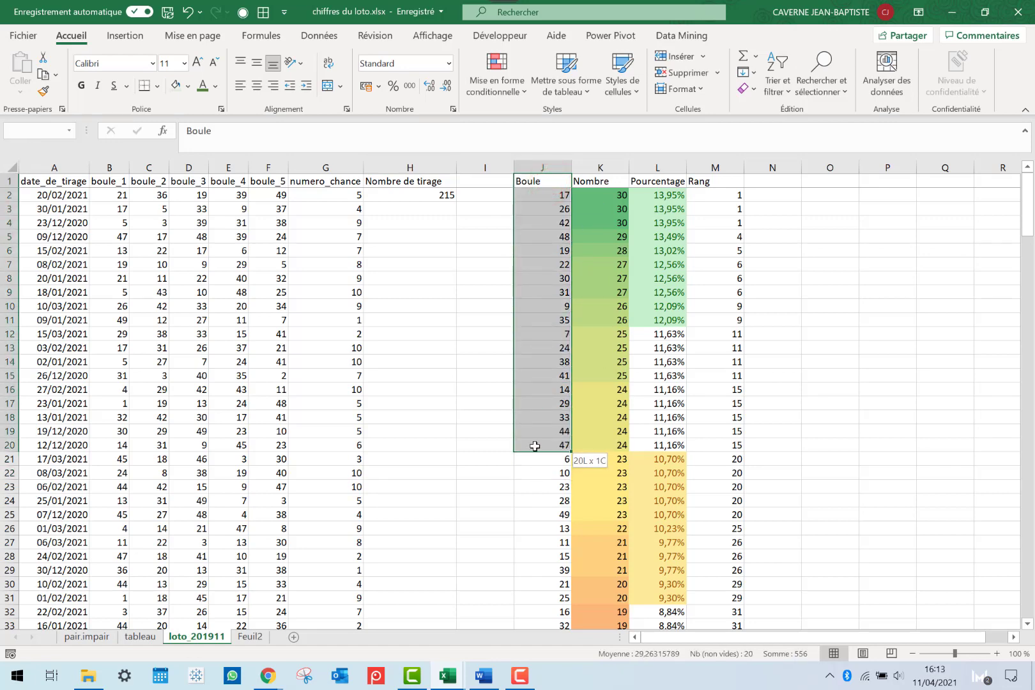
pyautogui.click(559, 191)
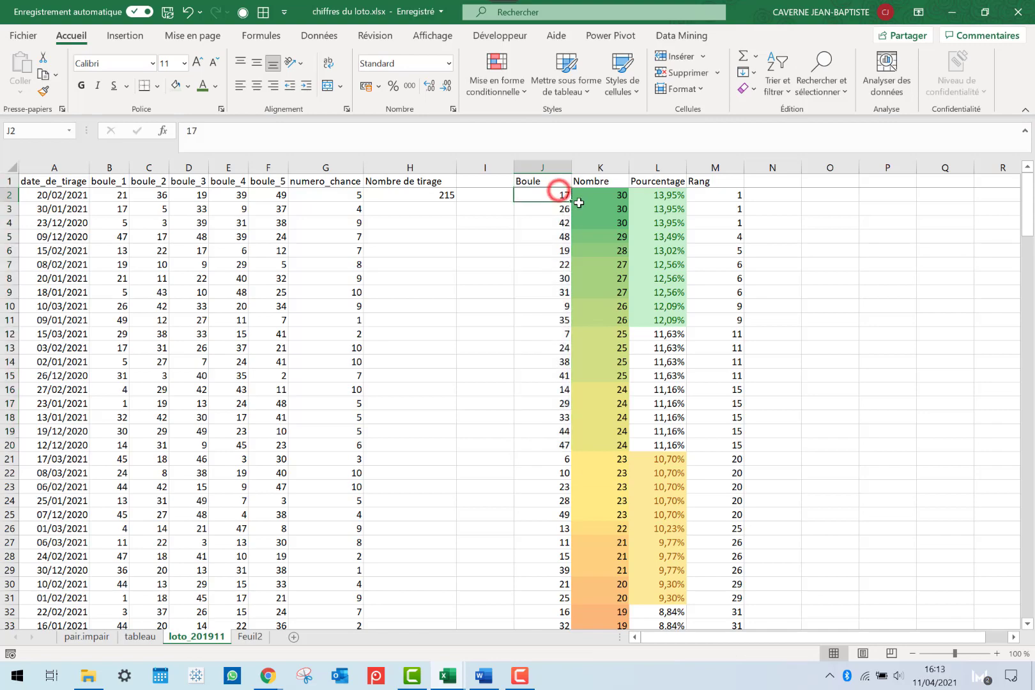
pyautogui.scroll(-7, 556, 192)
pyautogui.click(561, 497)
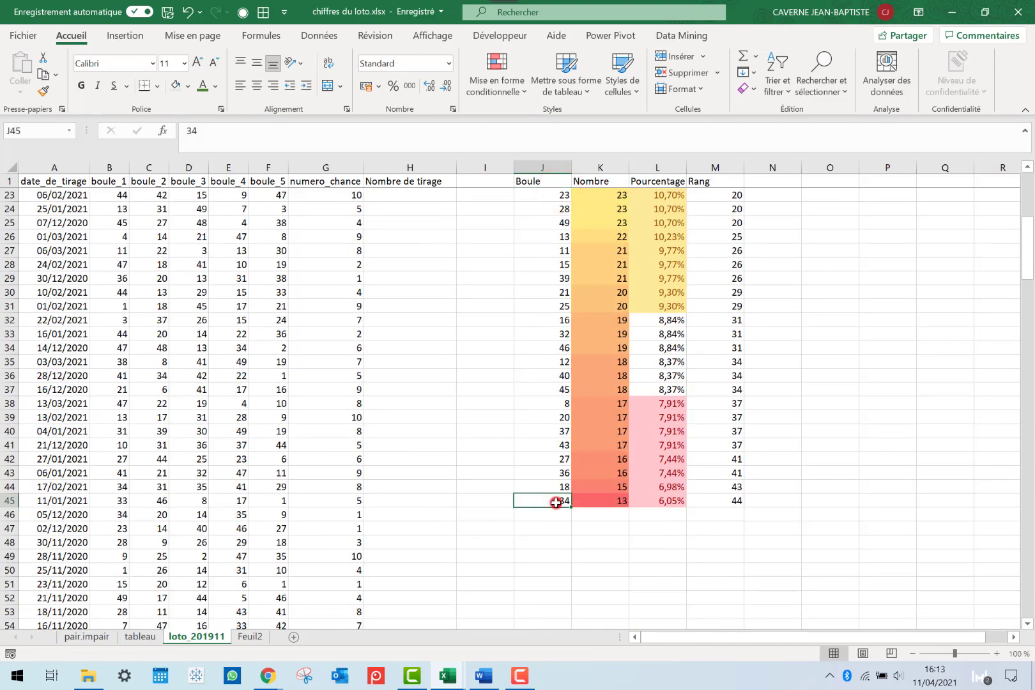
# Review the most drawn balls in the upper part of the Boule ranking on the loto_201911 sheet
pyautogui.scroll(7, 555, 501)
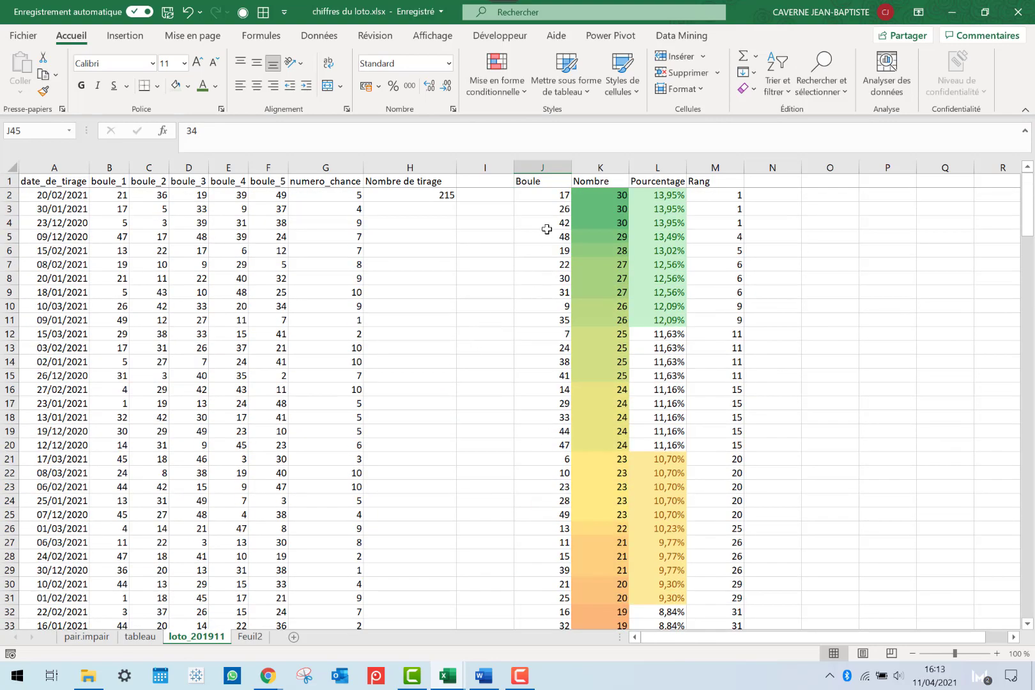
pyautogui.moveTo(547, 196); pyautogui.dragTo(553, 457)
pyautogui.click(428, 571)
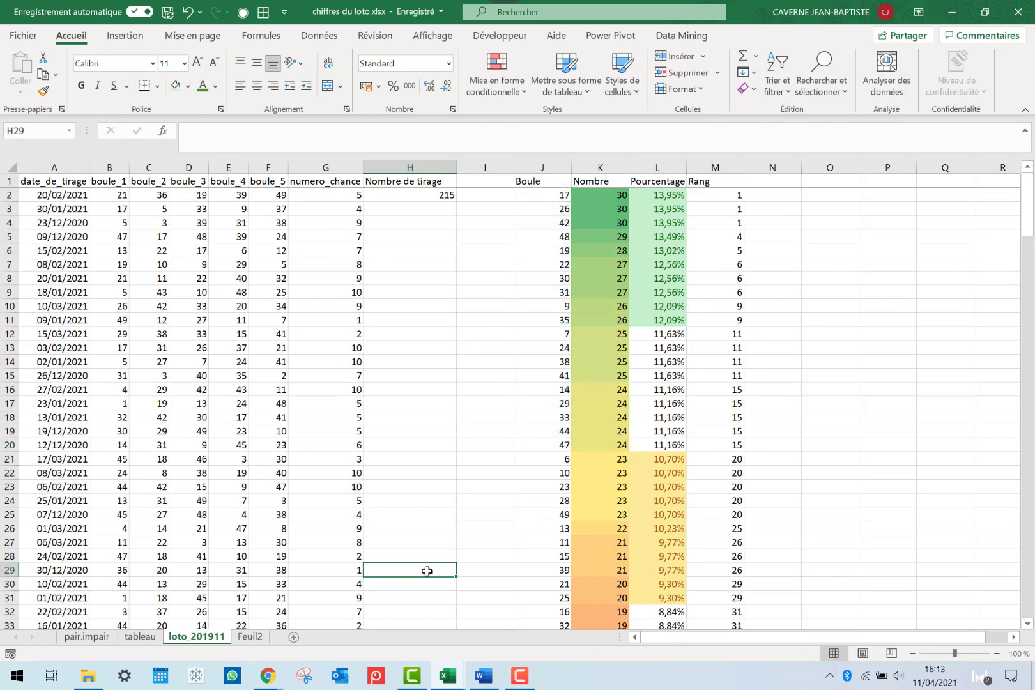
# Compare the percentages of draws with 2 and 3 odd balls in the summary table on the pair.impair sheet
pyautogui.click(88, 636)
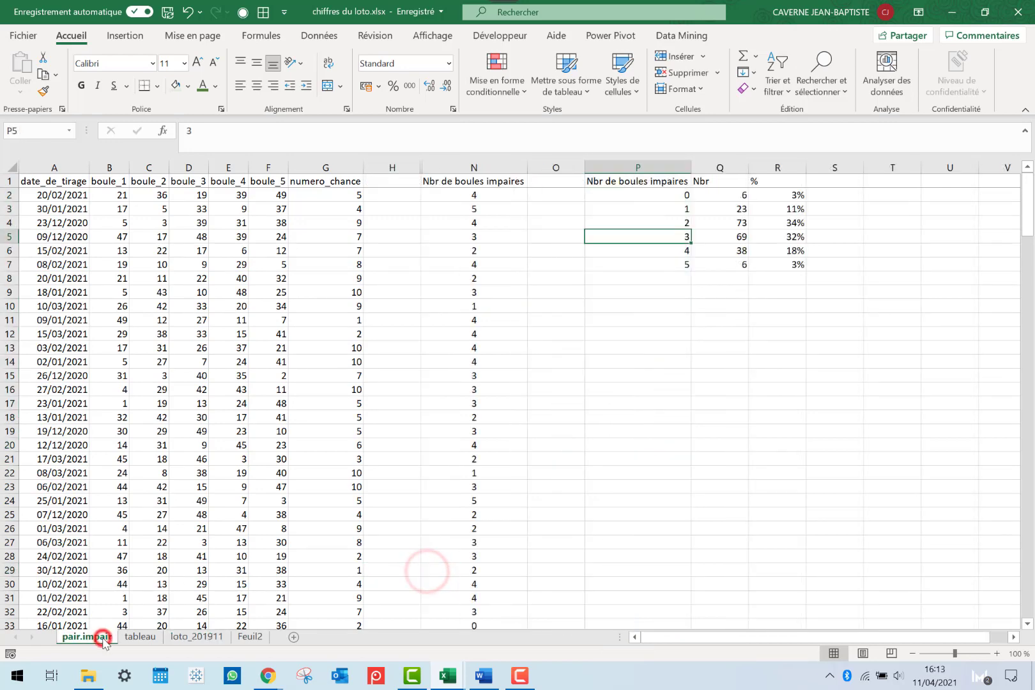
pyautogui.click(669, 220)
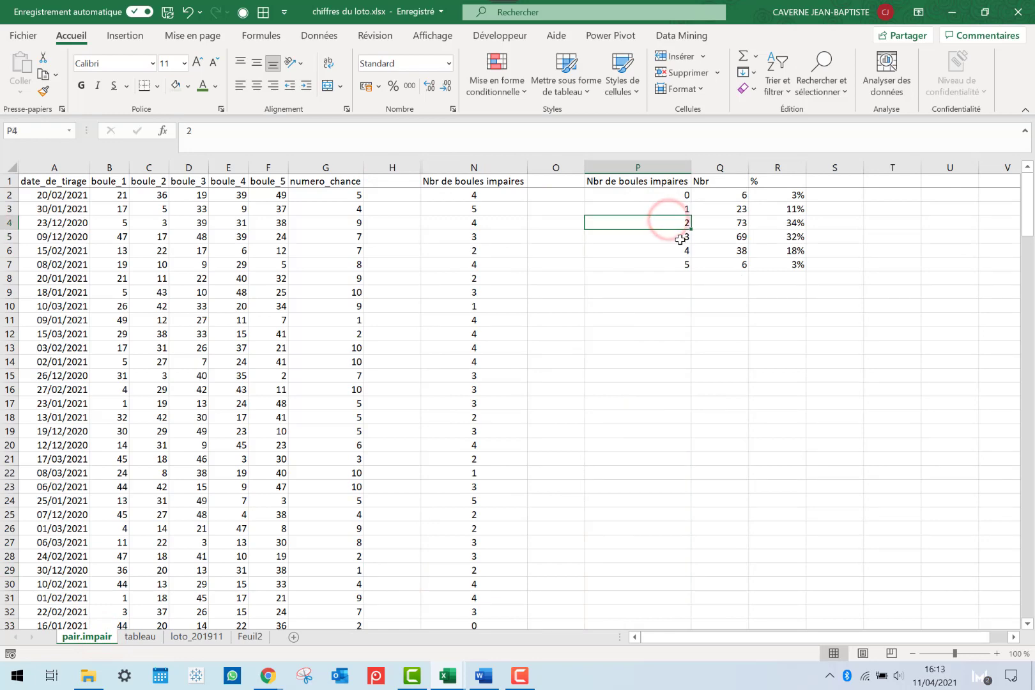
pyautogui.click(676, 238)
pyautogui.moveTo(787, 221); pyautogui.dragTo(789, 238)
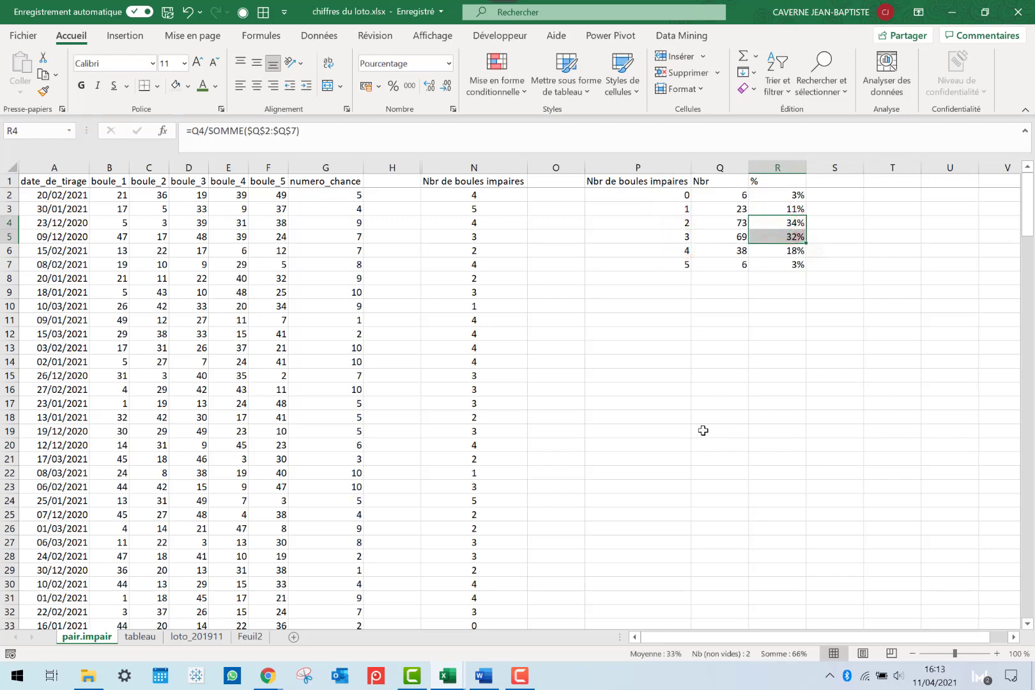
# Examine the colour-coded draws on the tableau sheet, looking at the cells for balls 15 and 16 from 23/12/2020 to 08/02/2021
pyautogui.click(214, 636)
pyautogui.click(140, 636)
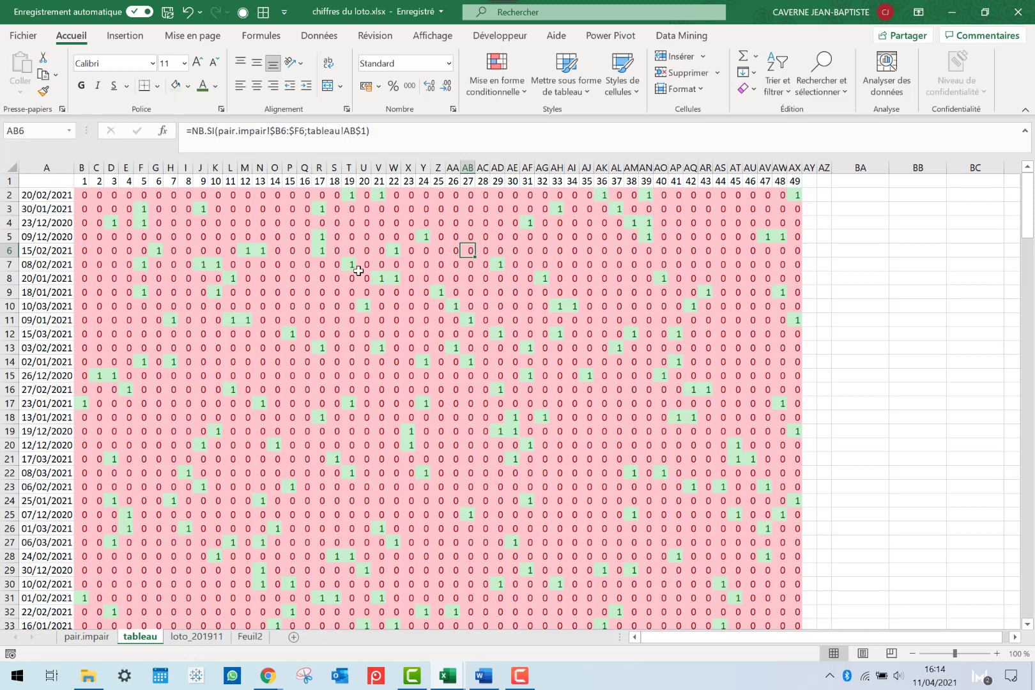
pyautogui.moveTo(305, 223); pyautogui.dragTo(291, 263)
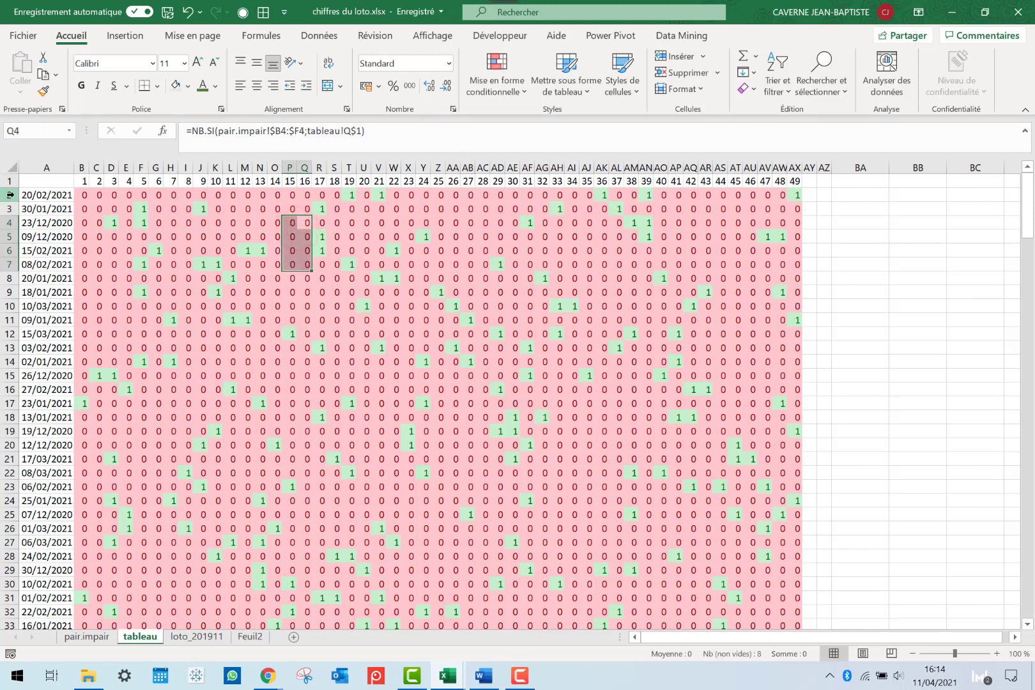
pyautogui.click(11, 195)
# Switch to the loto_201911.csv workbook and compare the minimum and maximum under the sorted draws, checking columns E and B
pyautogui.hotkey('alt', 'Tab')
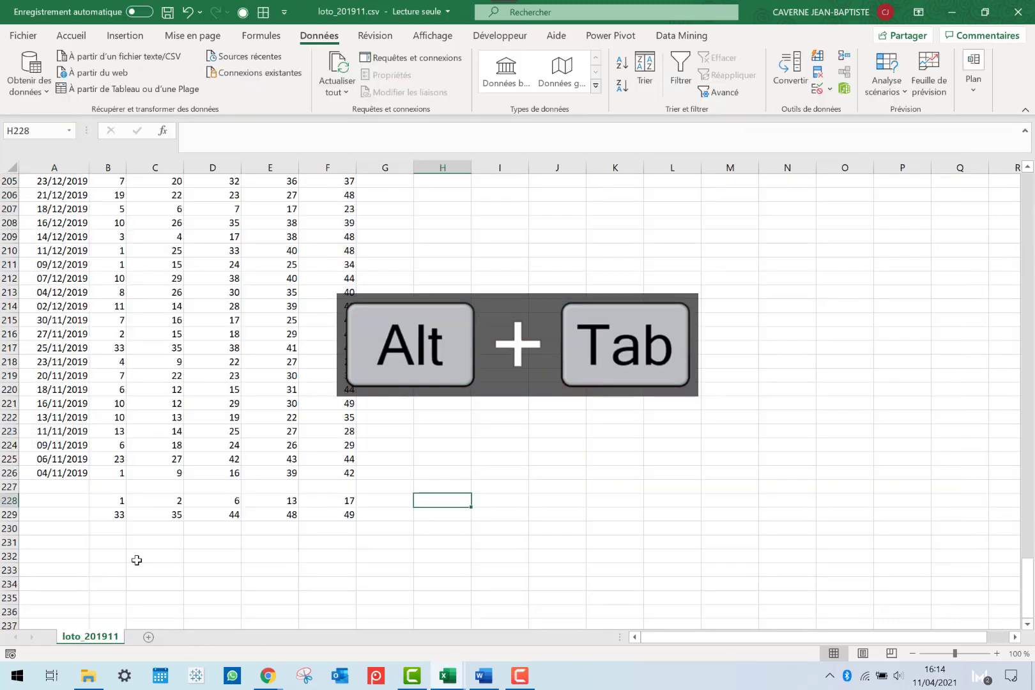
pyautogui.moveTo(112, 556); pyautogui.dragTo(326, 559)
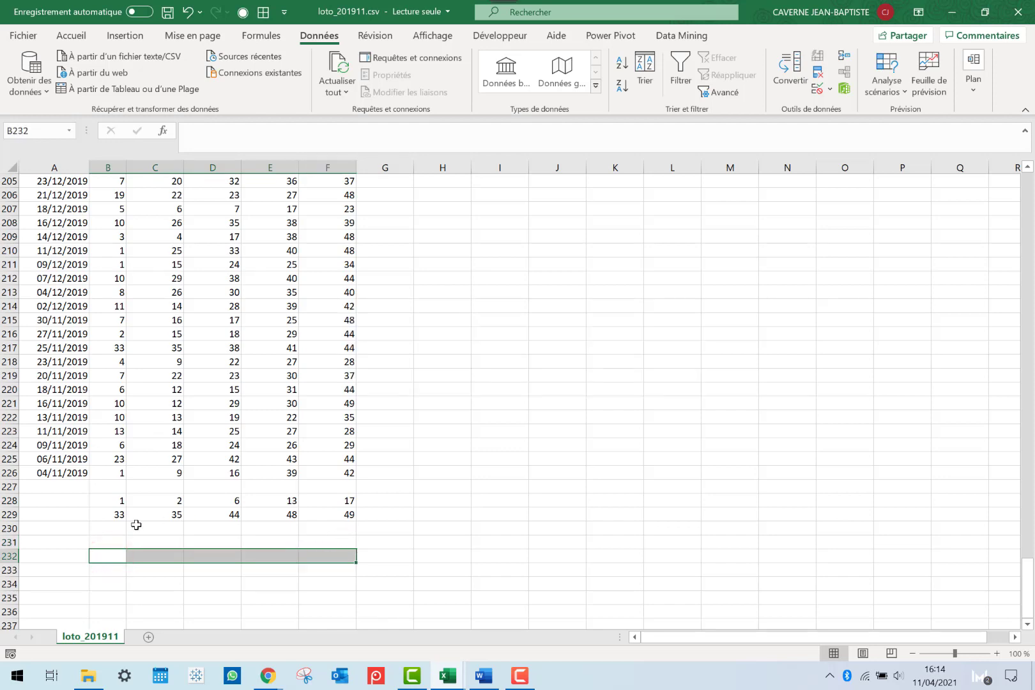
pyautogui.click(285, 502)
pyautogui.click(285, 514)
pyautogui.click(285, 502)
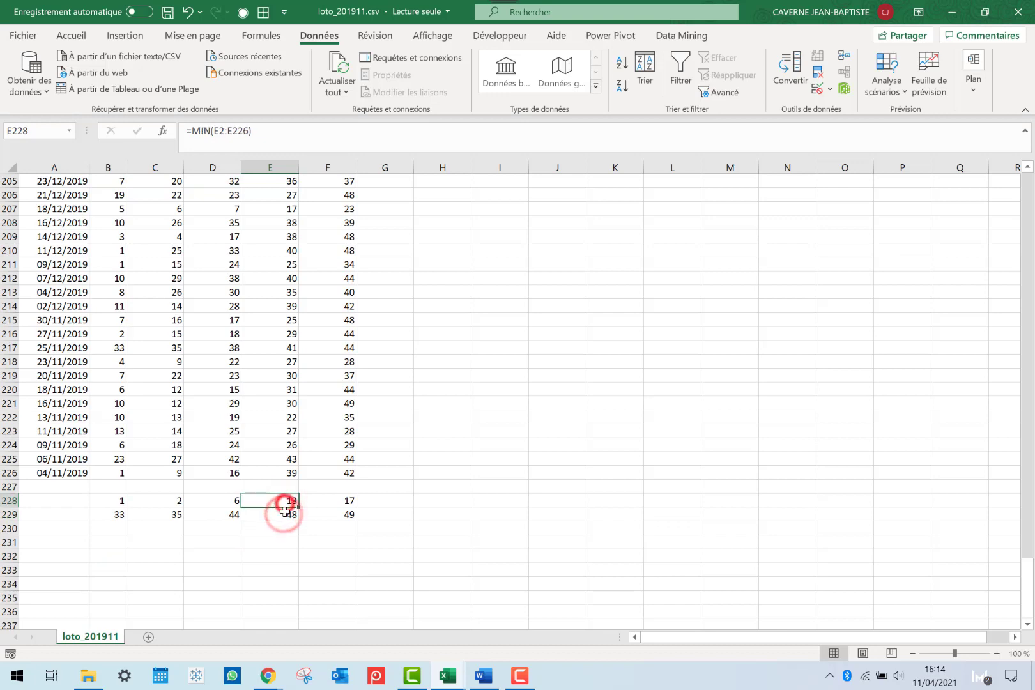
pyautogui.click(287, 513)
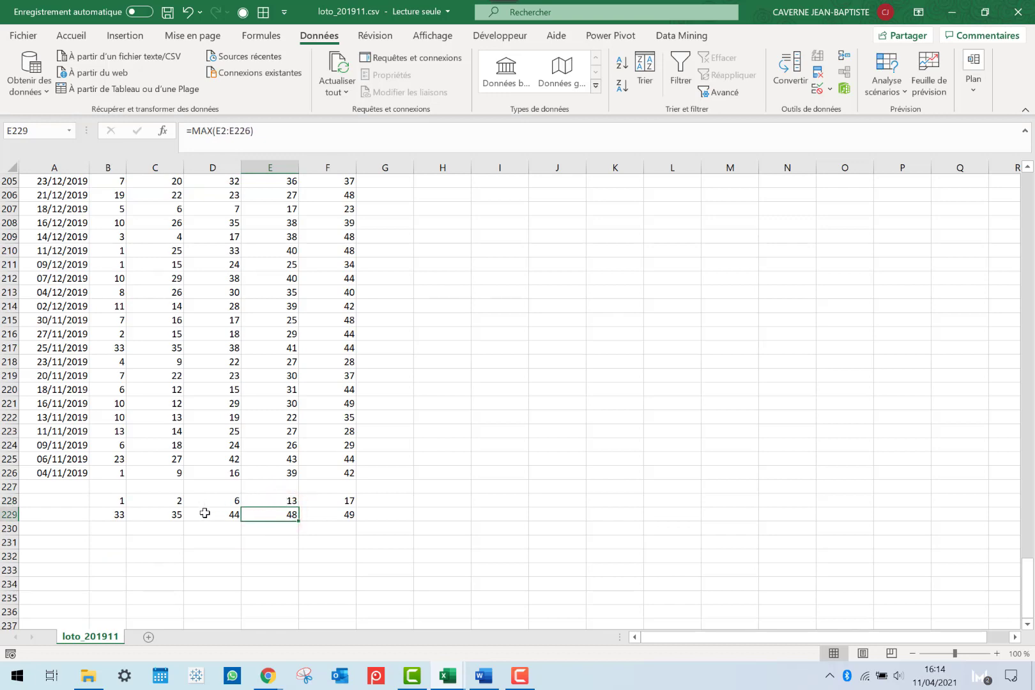
pyautogui.click(108, 503)
pyautogui.click(109, 512)
pyautogui.click(109, 503)
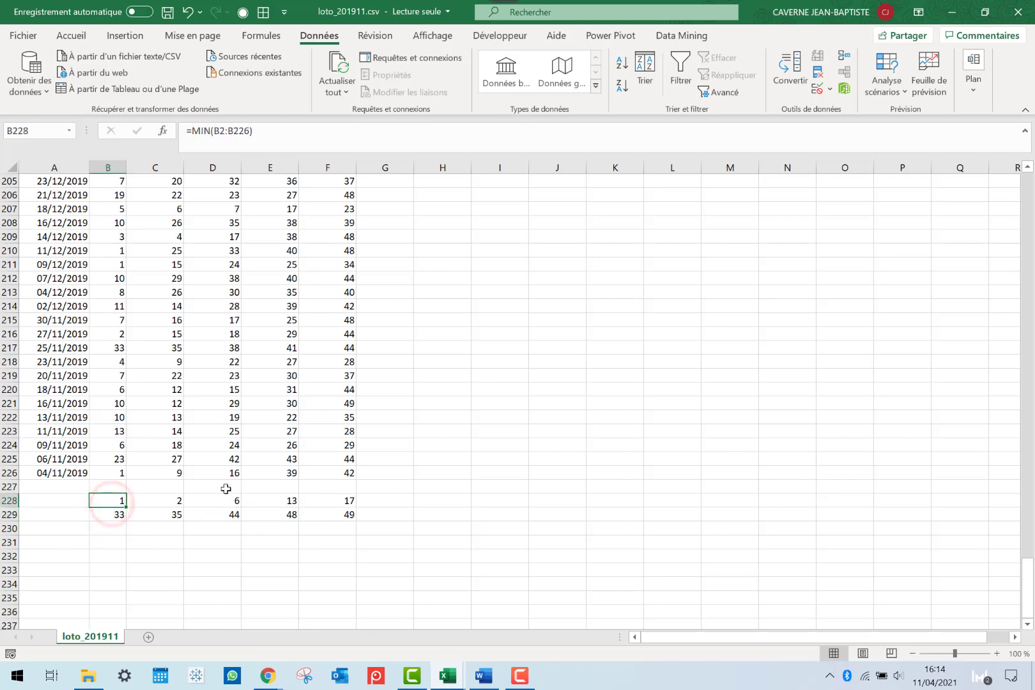
pyautogui.rightClick(231, 459)
pyautogui.click(182, 418)
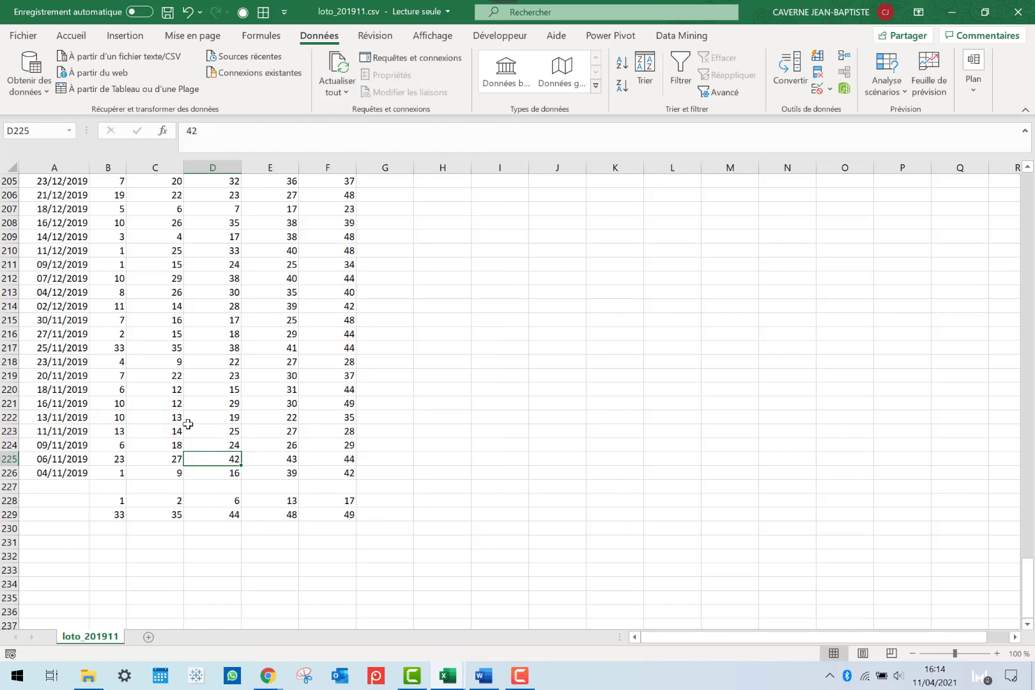
pyautogui.scroll(8, 178, 427)
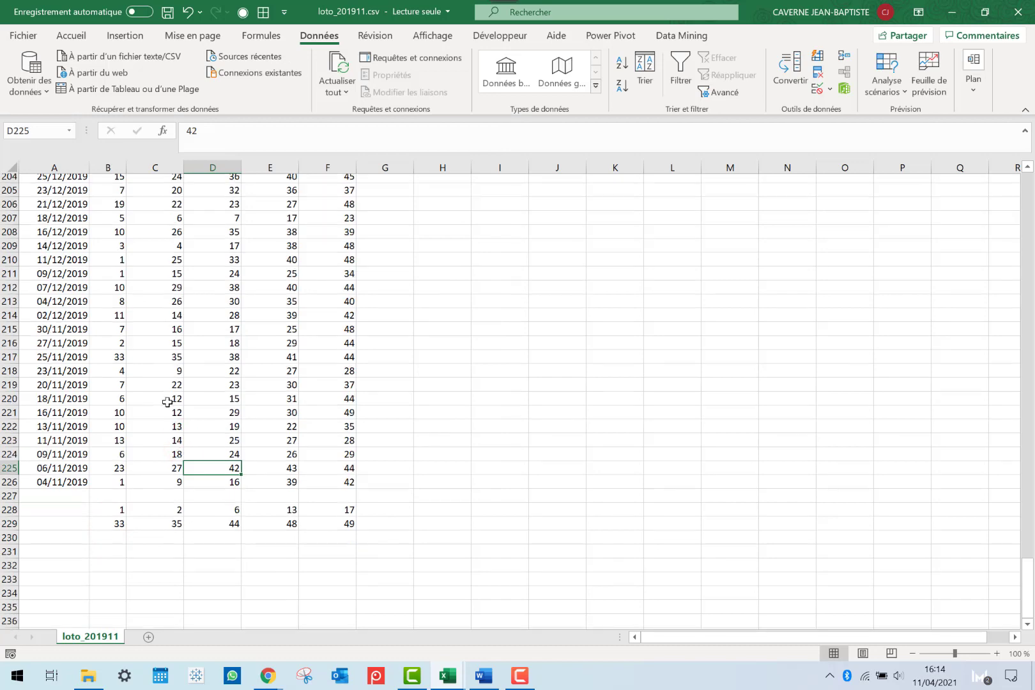